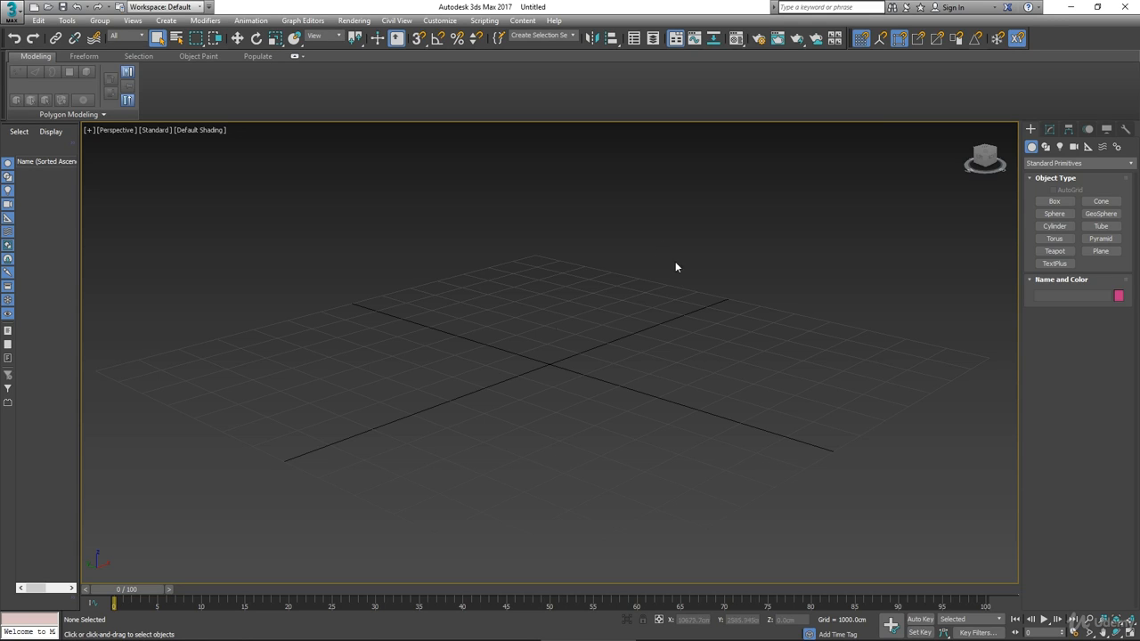
Create a box of 3000 × 3000 × 3000 cm on the grid with snapping turned on
mouse_move(645, 312)
middle_mouse_down()
mouse_move(656, 318)
mouse_move(632, 303)
middle_mouse_up()
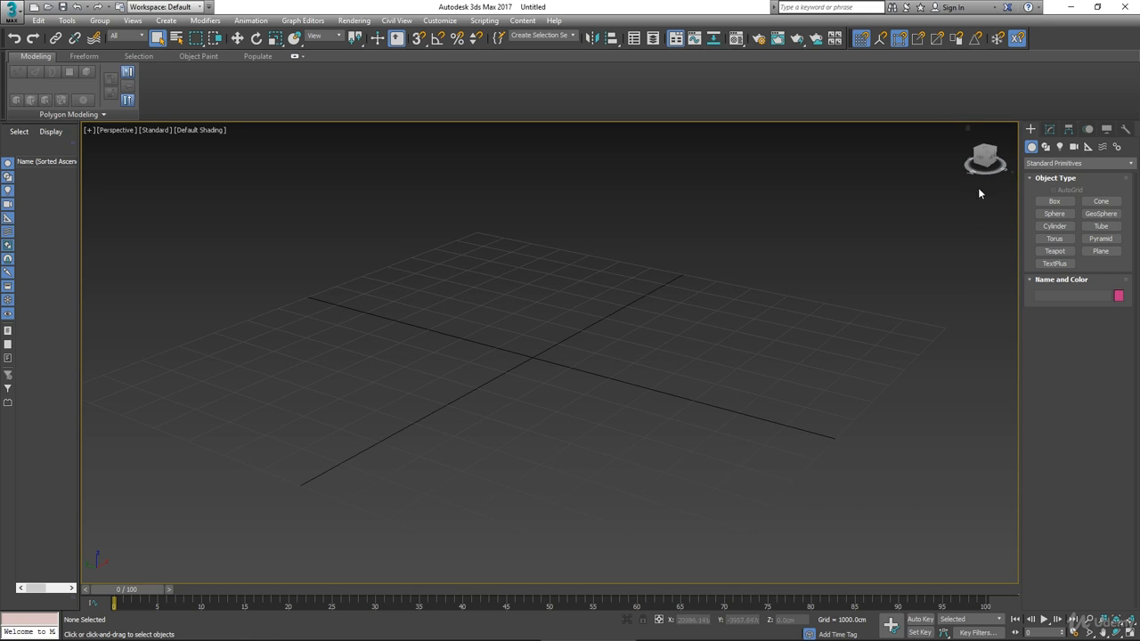
mouse_move(758, 326)
middle_mouse_down("alt")
mouse_move(778, 315)
mouse_move(777, 331)
middle_mouse_up("alt")
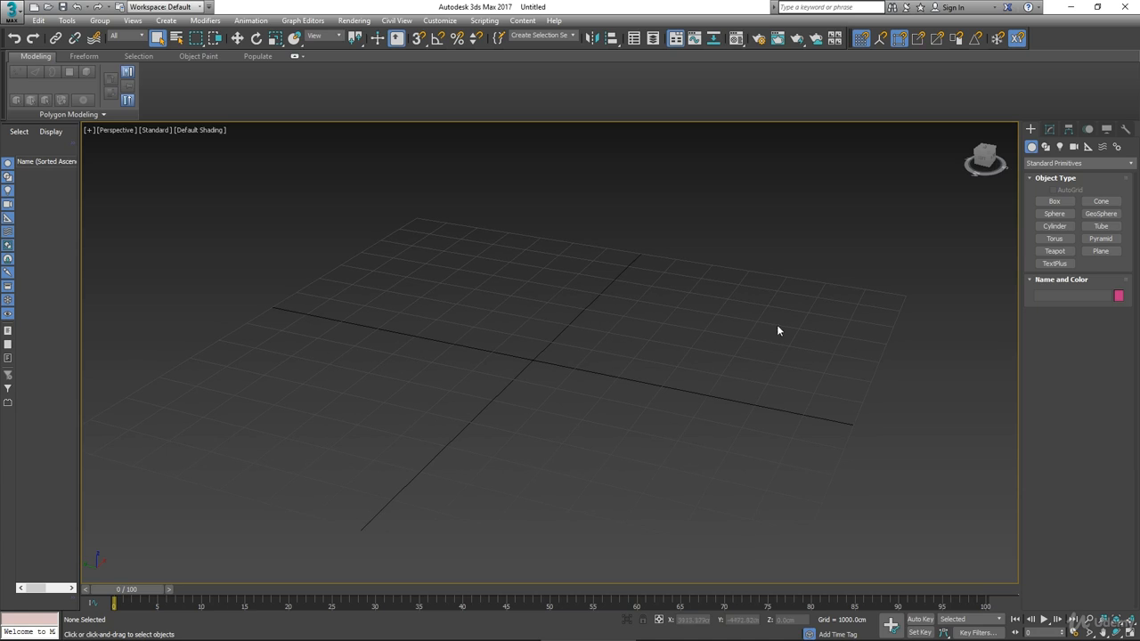
left_click(1053, 201)
key("s")
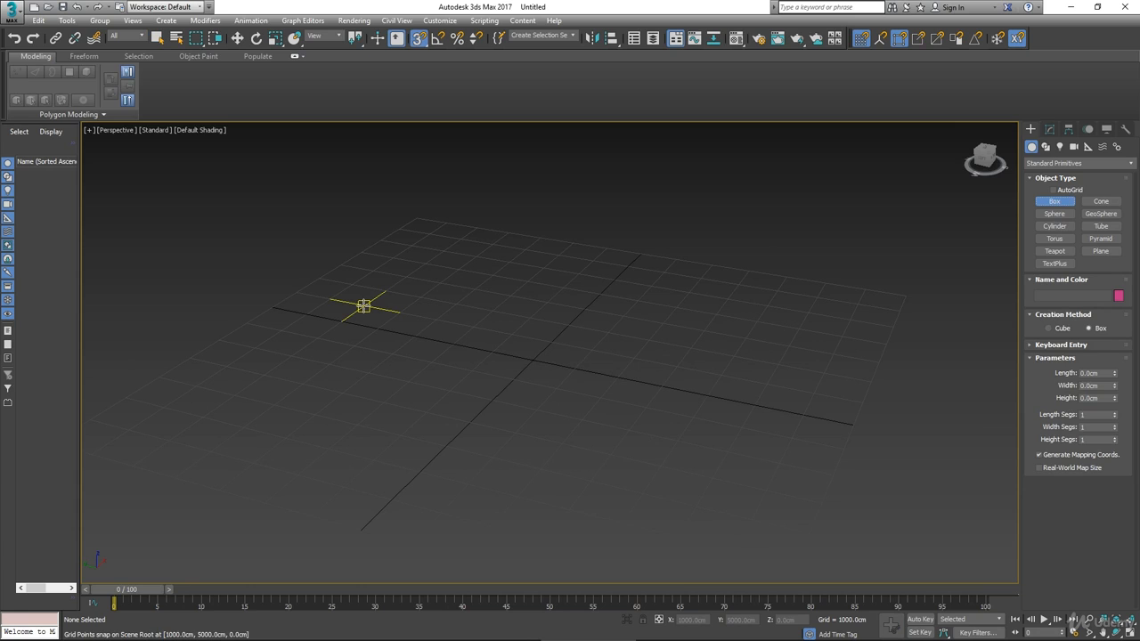
left_click_drag(363, 306, 416, 383)
left_click(421, 270)
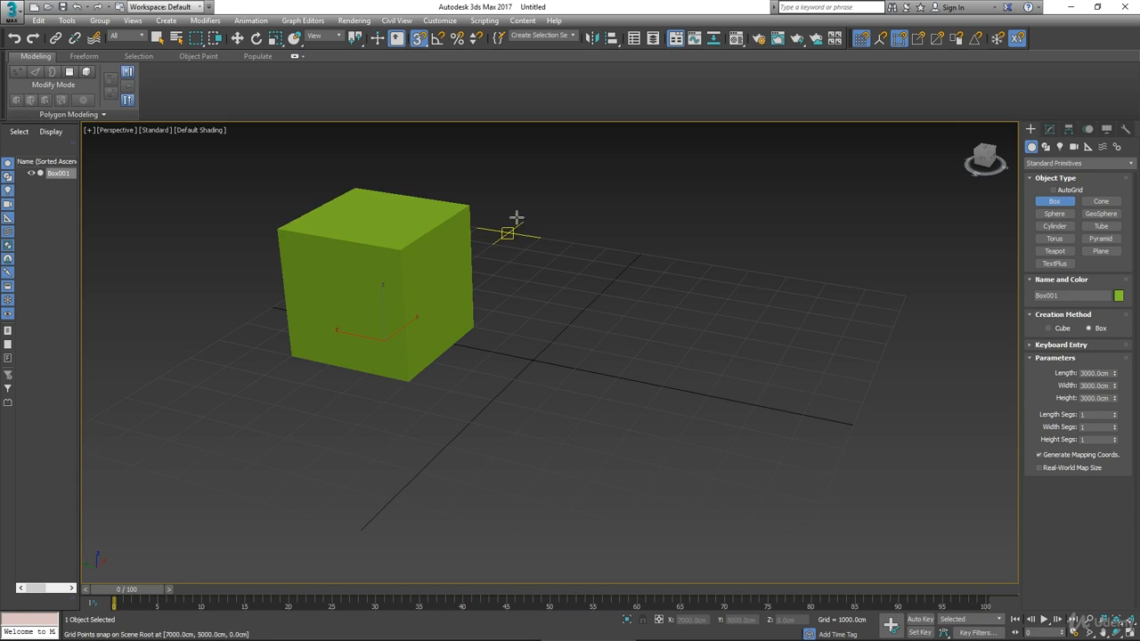
Create two more boxes in a row beside the first, each 3000 cm long, 4000 cm wide and 3000 cm high
left_click_drag(566, 324, 620, 432)
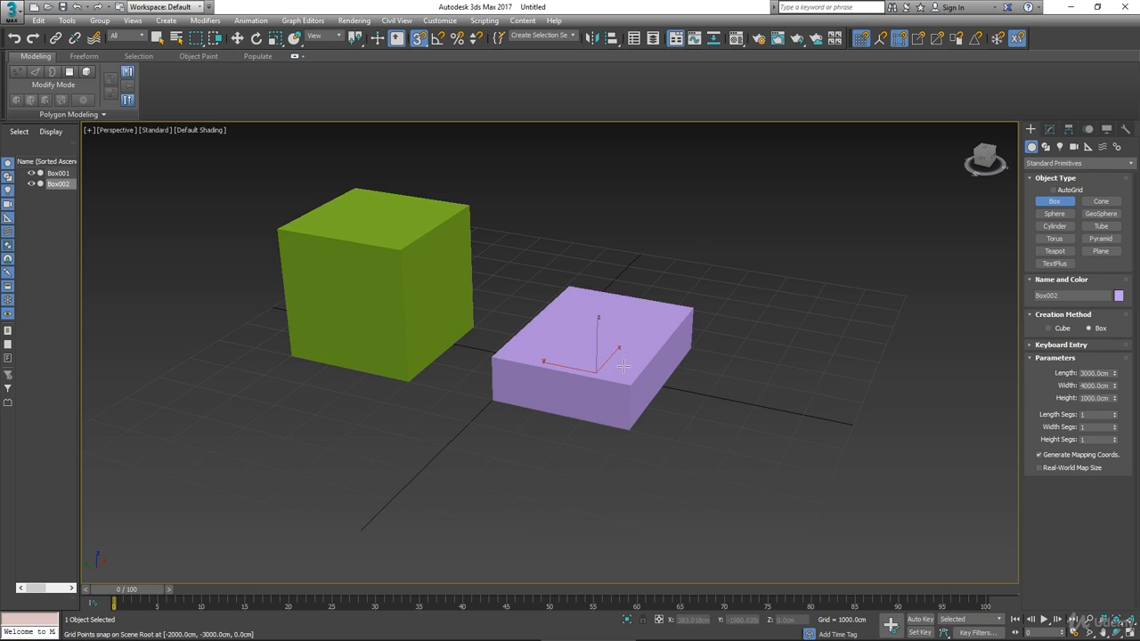
left_click(617, 313)
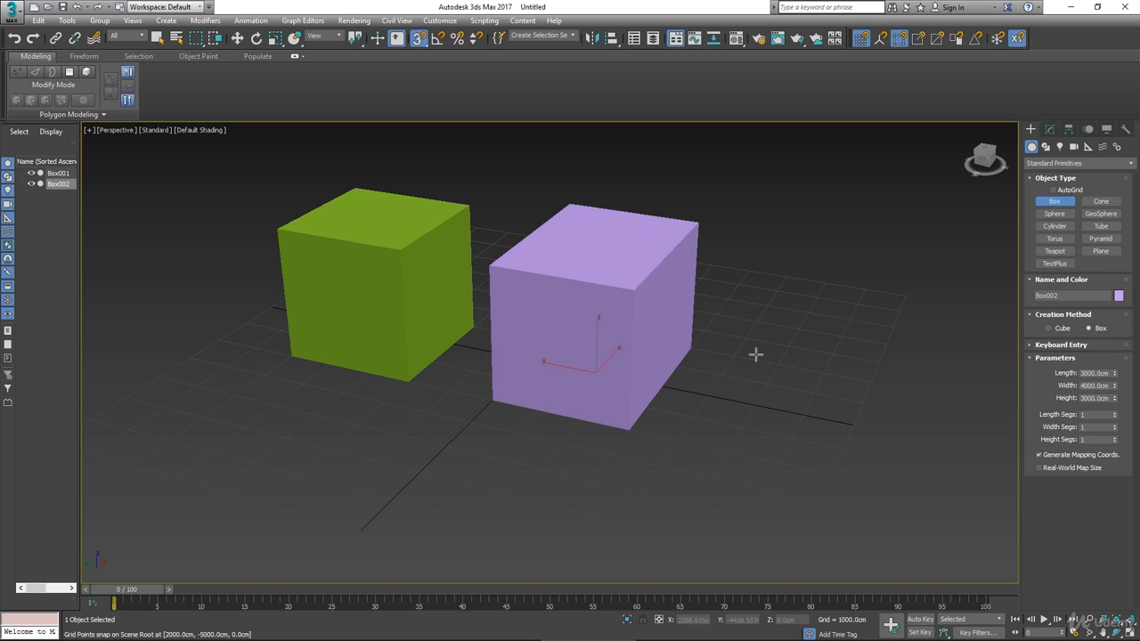
left_click_drag(783, 366, 892, 490)
left_click(908, 364)
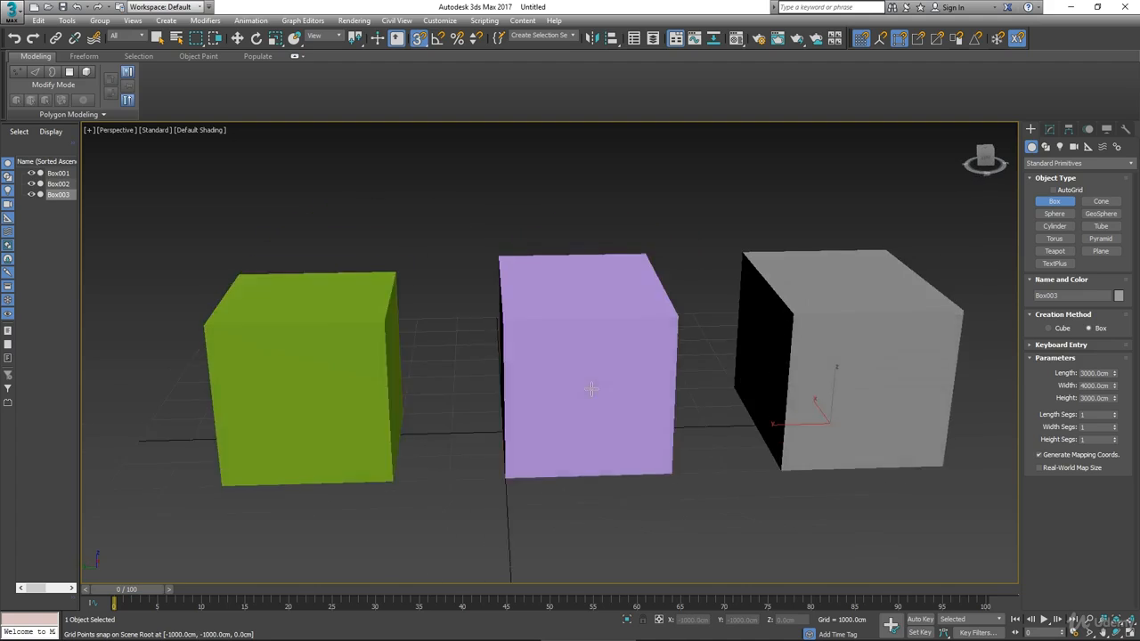
mouse_move(591, 388)
middle_mouse_down("alt")
mouse_move(575, 399)
mouse_move(588, 388)
middle_mouse_up("alt")
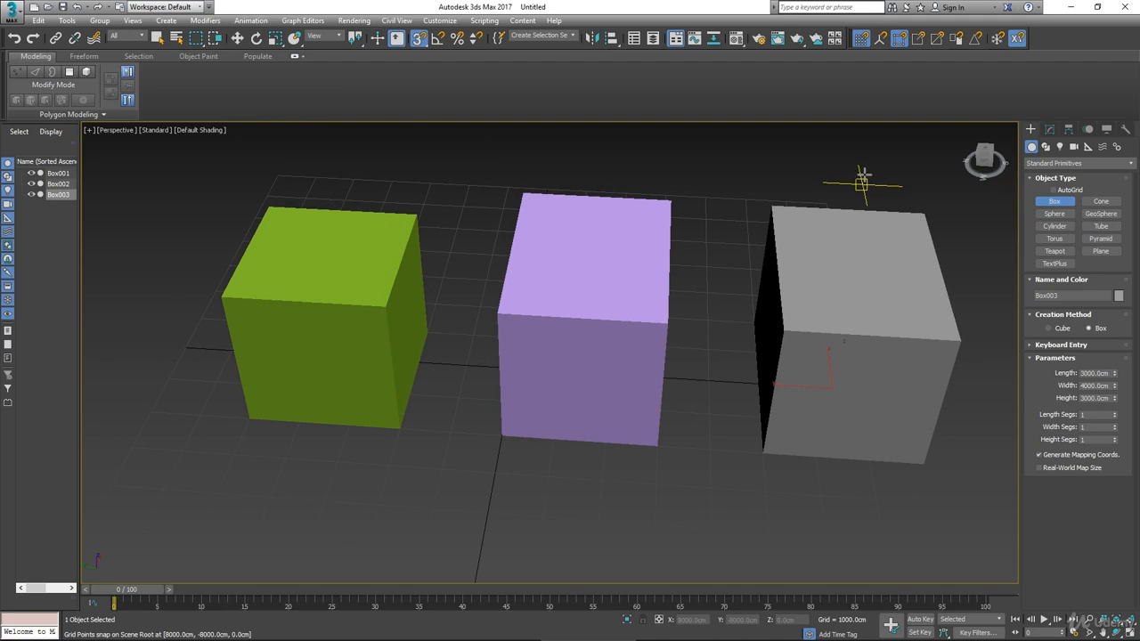
middle_click_drag(605, 341, 600, 314, "alt")
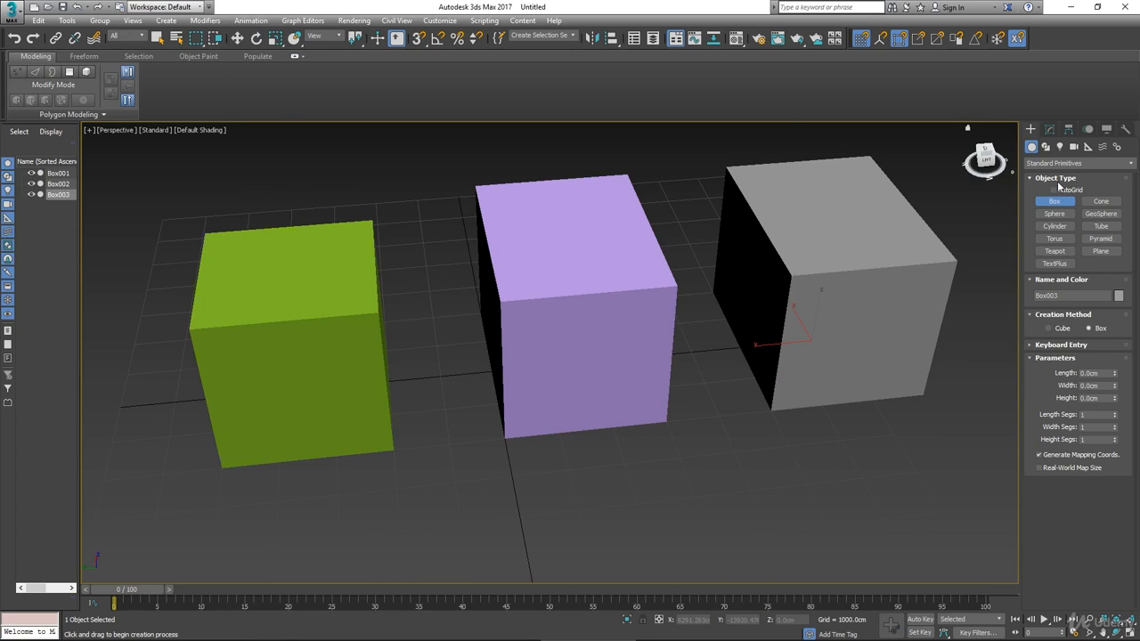
left_click(158, 38)
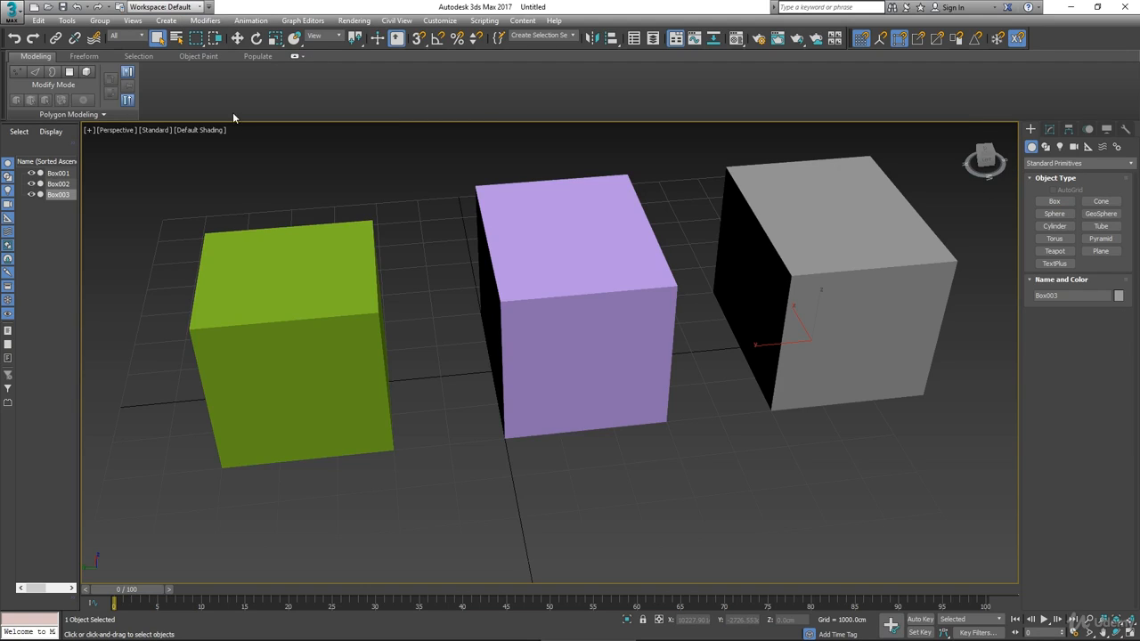
Turn on Edged Faces shading in the perspective viewport and select the boxes to check their edges
left_click(271, 362)
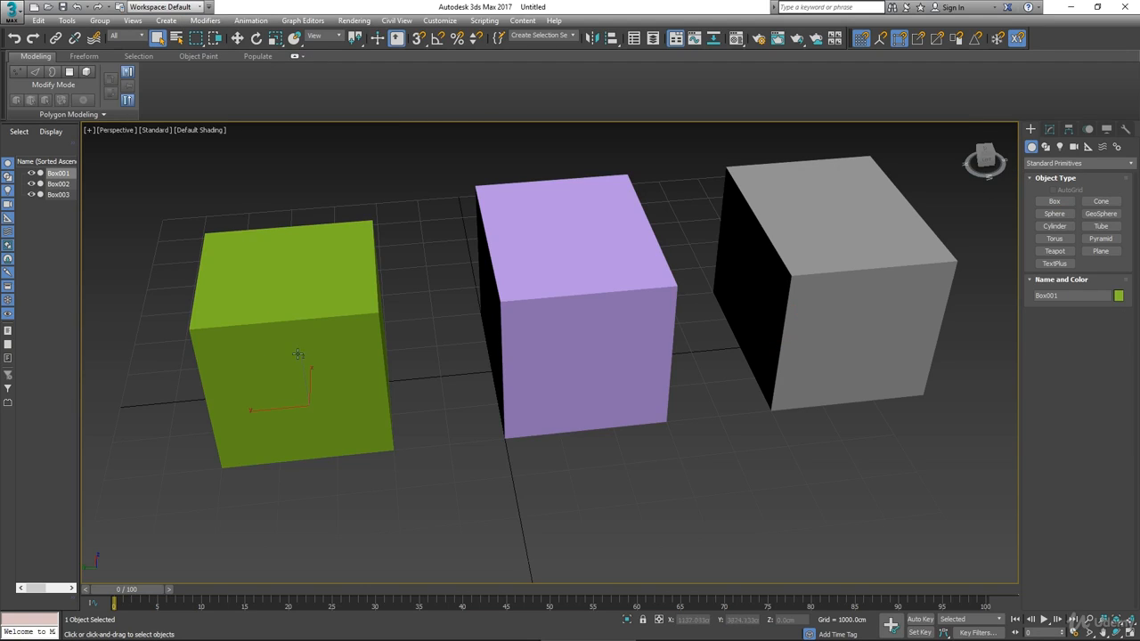
left_click(211, 130)
left_click(220, 252)
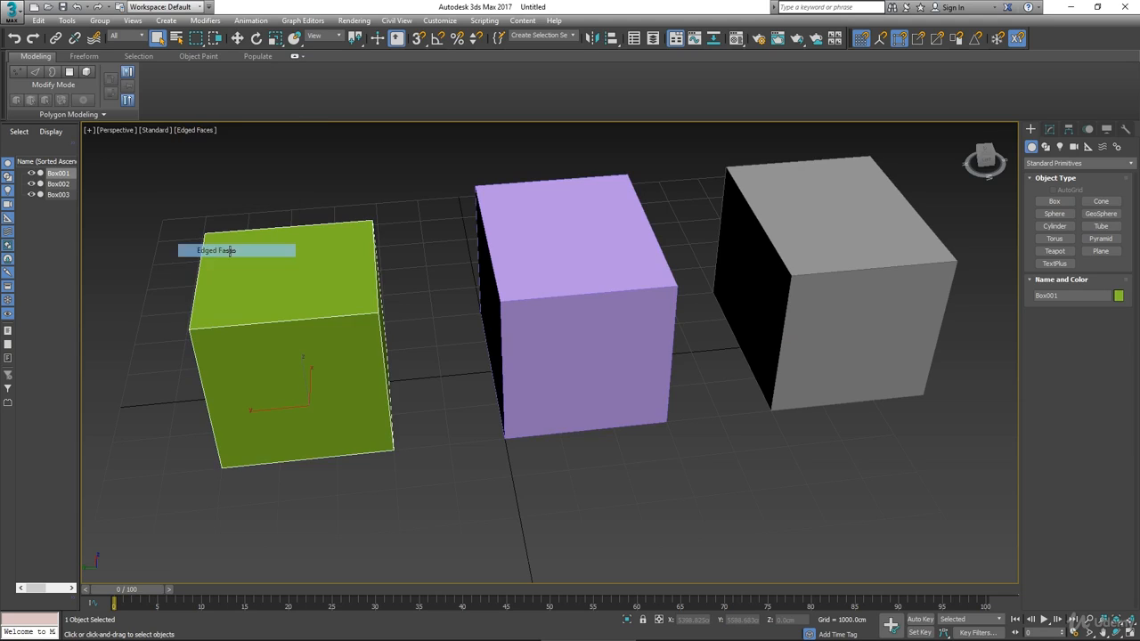
mouse_move(363, 355)
middle_mouse_down("alt")
mouse_move(389, 360)
mouse_move(356, 348)
mouse_move(341, 359)
mouse_move(465, 330)
middle_mouse_up("alt")
left_click(529, 325)
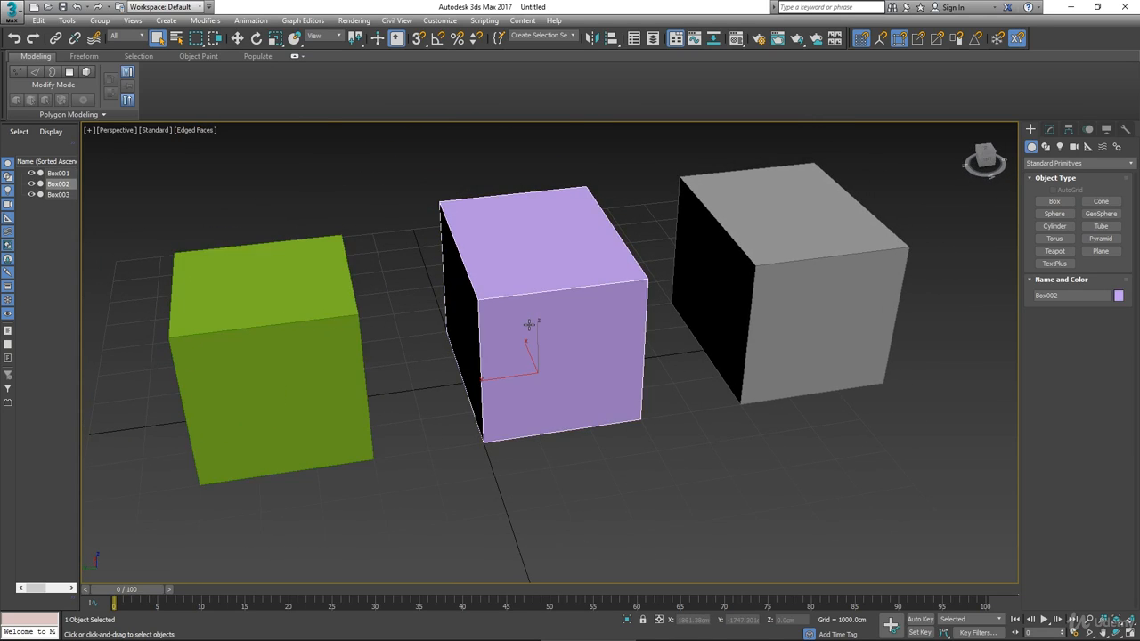
Change the grey box's object color to dark pink
left_click(765, 291)
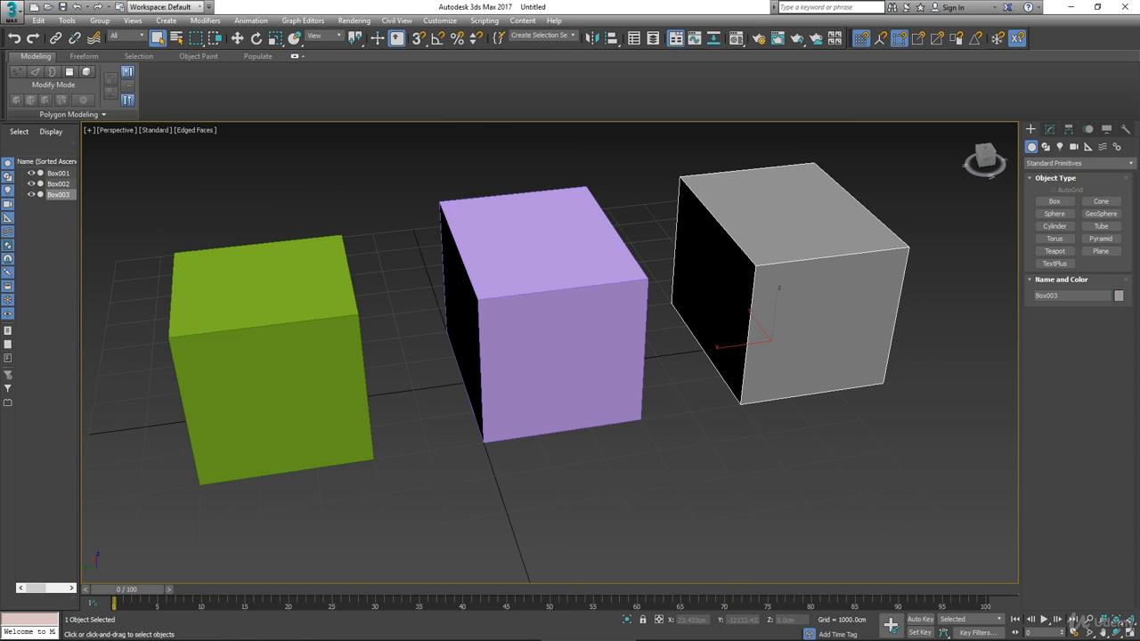
left_click(1118, 296)
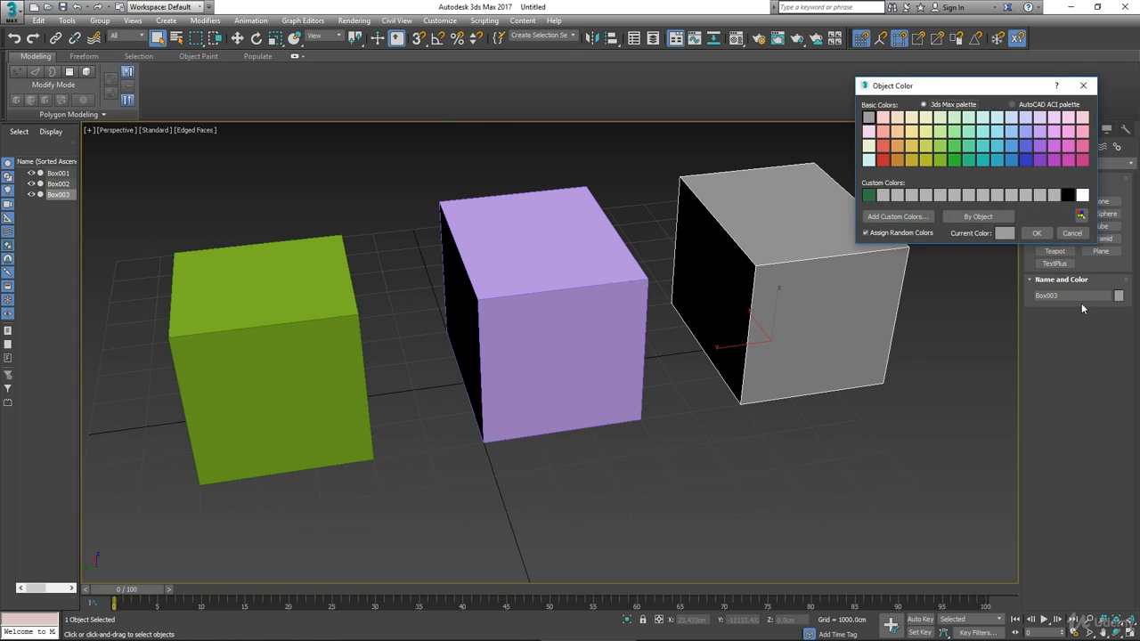
left_click(1082, 160)
left_click(1038, 233)
Change the purple middle box's object color to blue
left_click(595, 357)
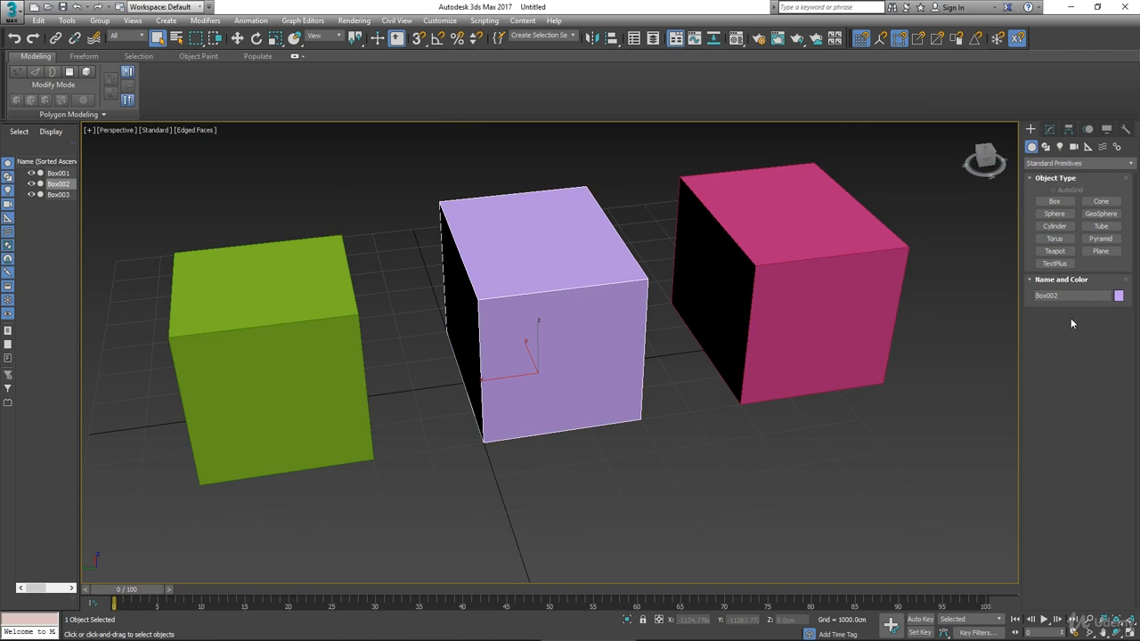
left_click(1118, 297)
left_click(1016, 160)
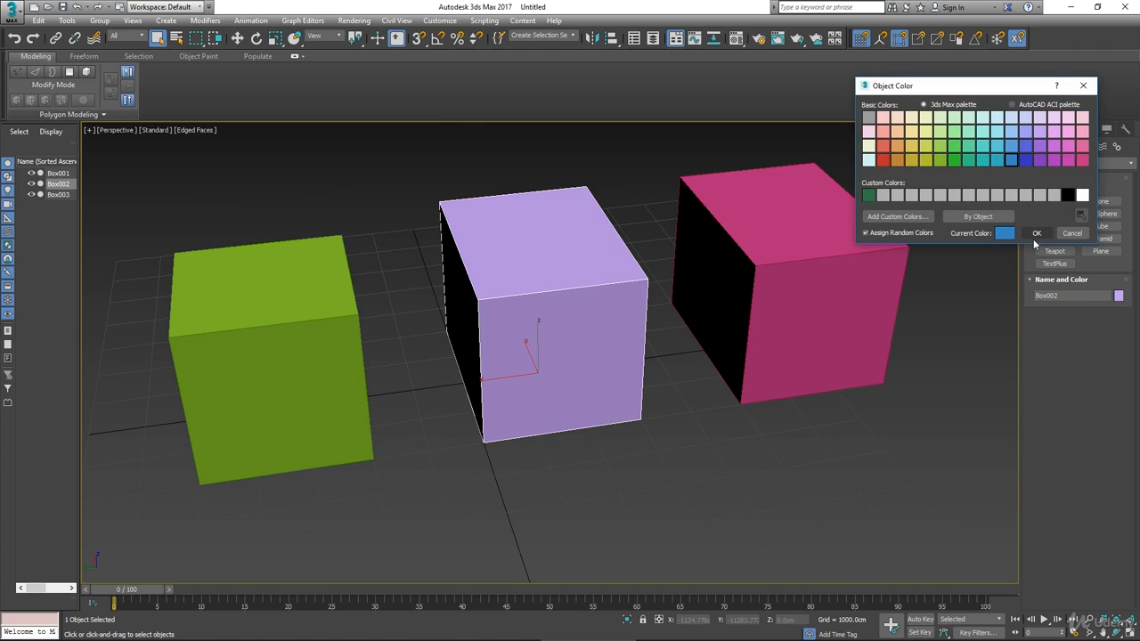
left_click(1035, 233)
Change the green box's object color to orange
left_click(296, 379)
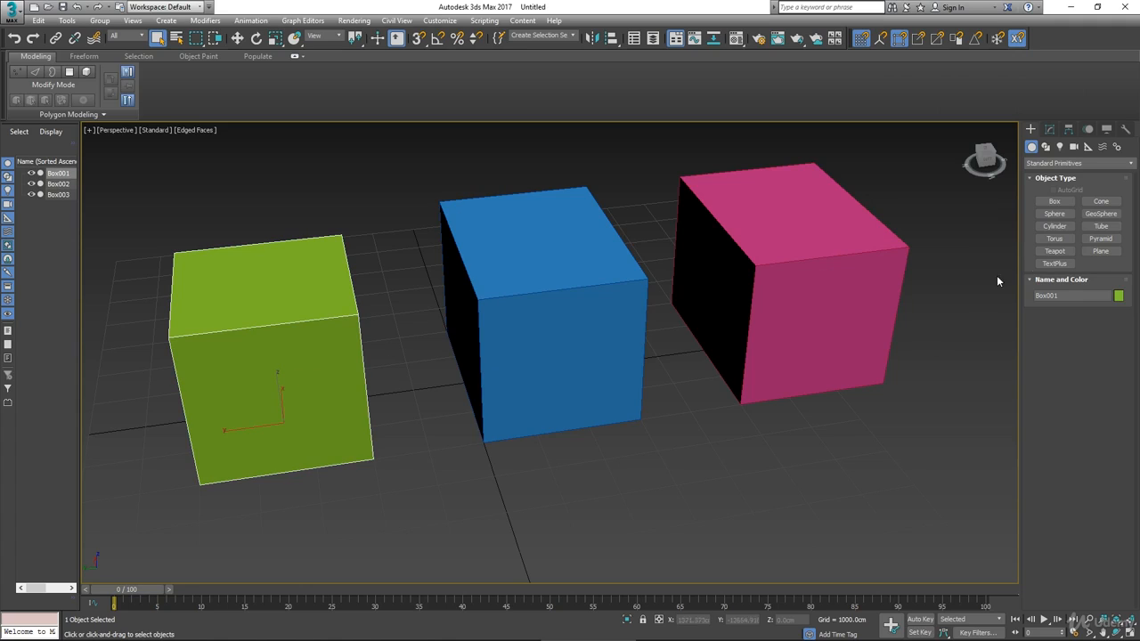
left_click(1118, 296)
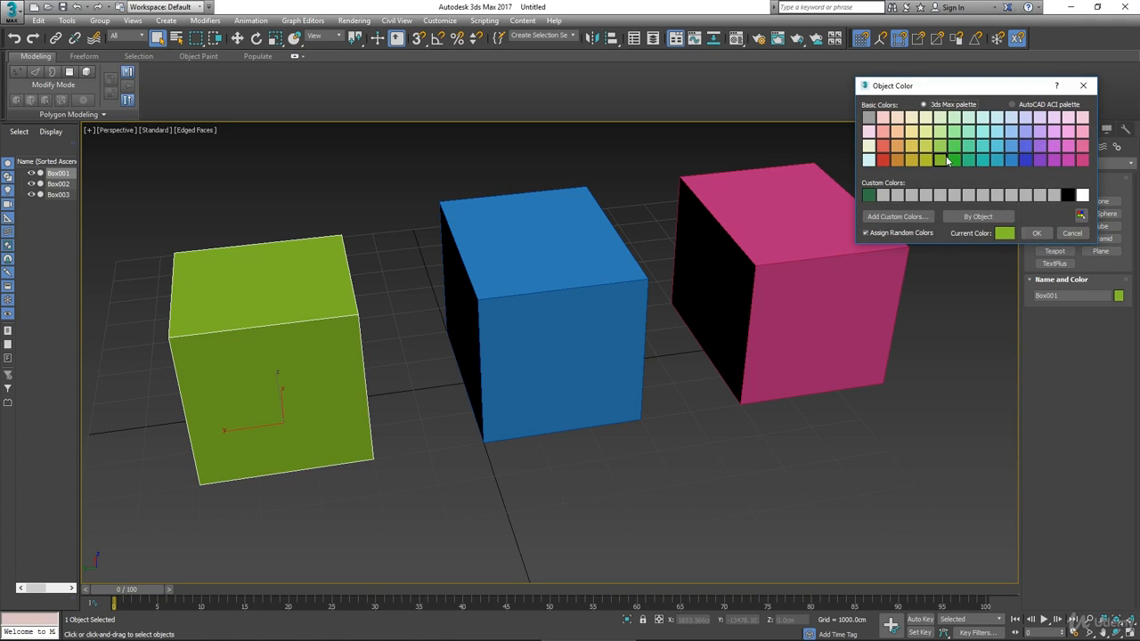
left_click(898, 160)
left_click(1036, 234)
Select the pink box, show its editable parameters and examine its faces and corners from several angles
middle_click_drag(623, 320, 665, 322, "alt")
left_click(524, 318)
left_click(825, 285)
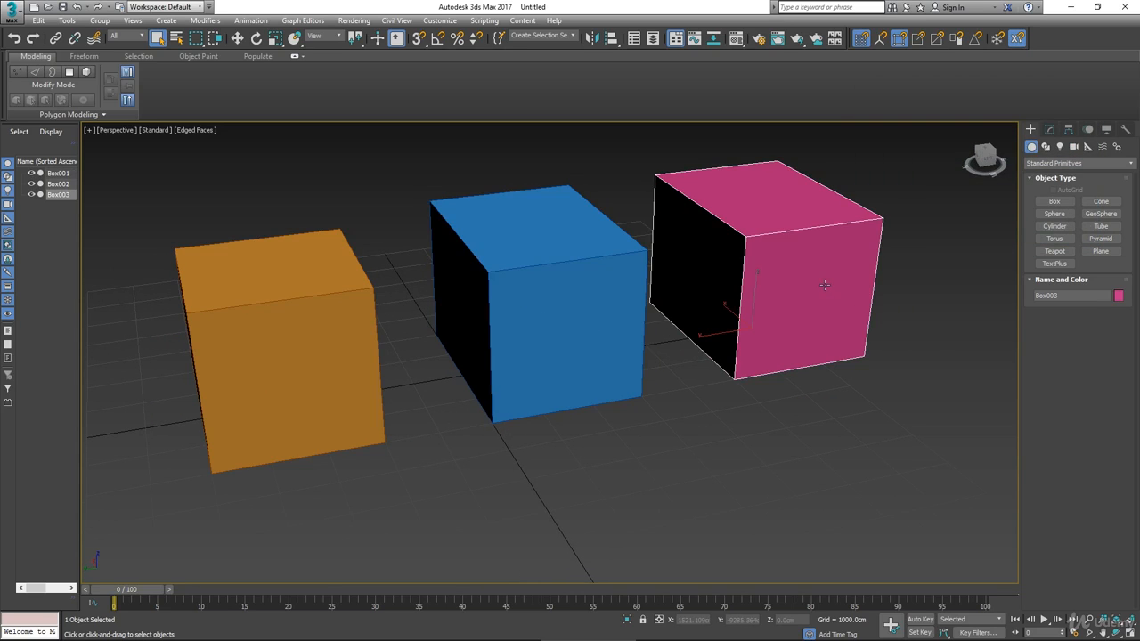
middle_click_drag(851, 308, 859, 307, "alt")
left_click(1050, 130)
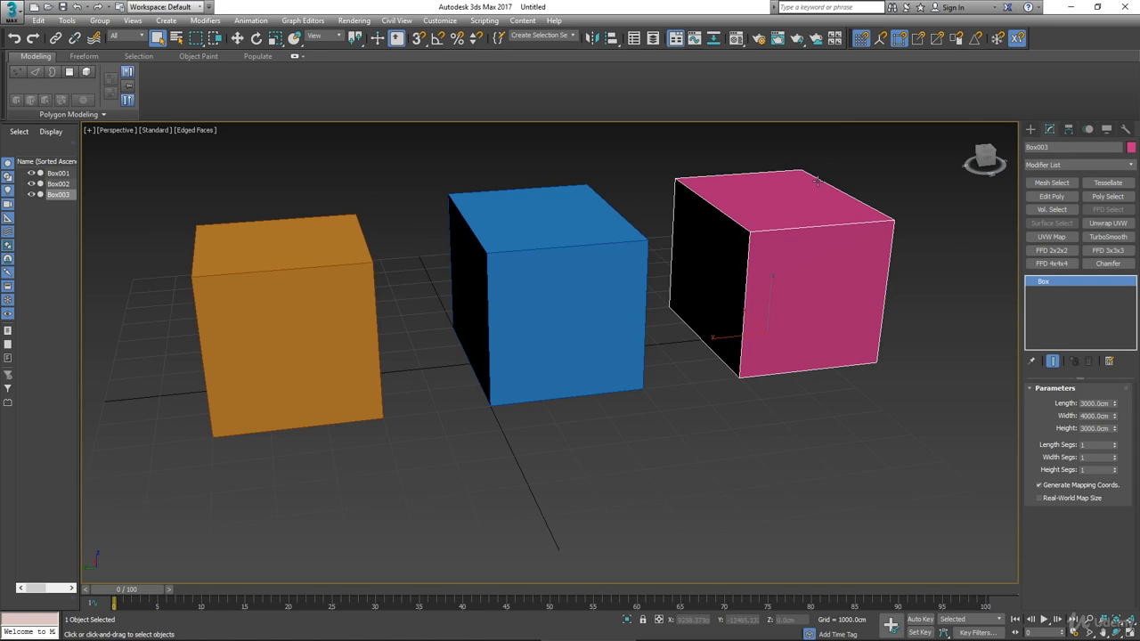
middle_click_drag(768, 326, 771, 234, "alt")
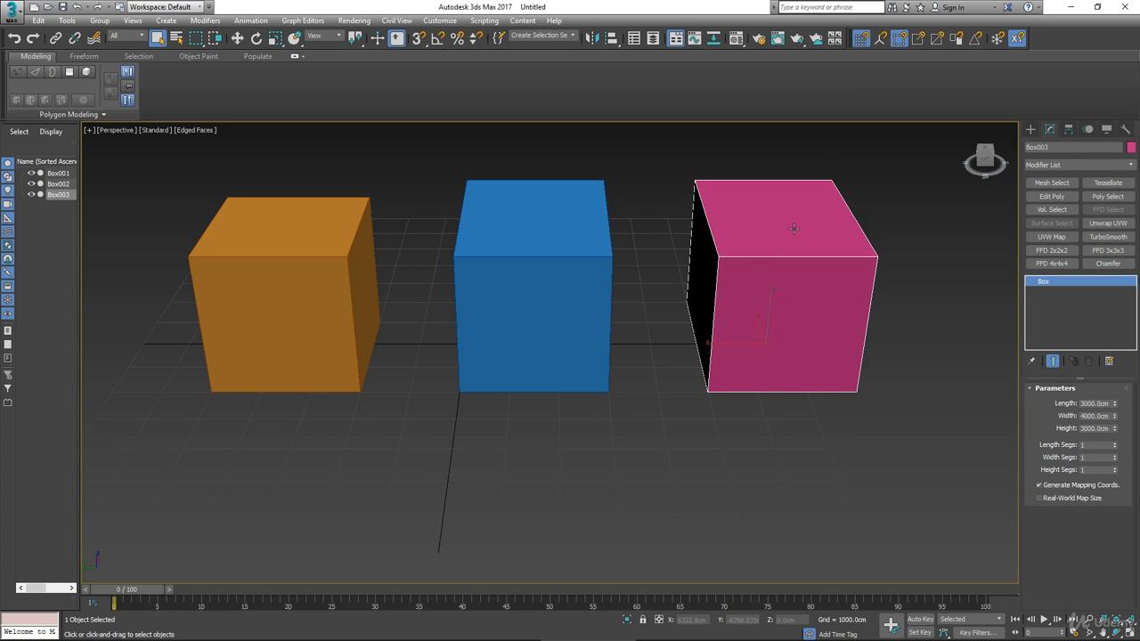
middle_click_drag(793, 229, 783, 266, "alt")
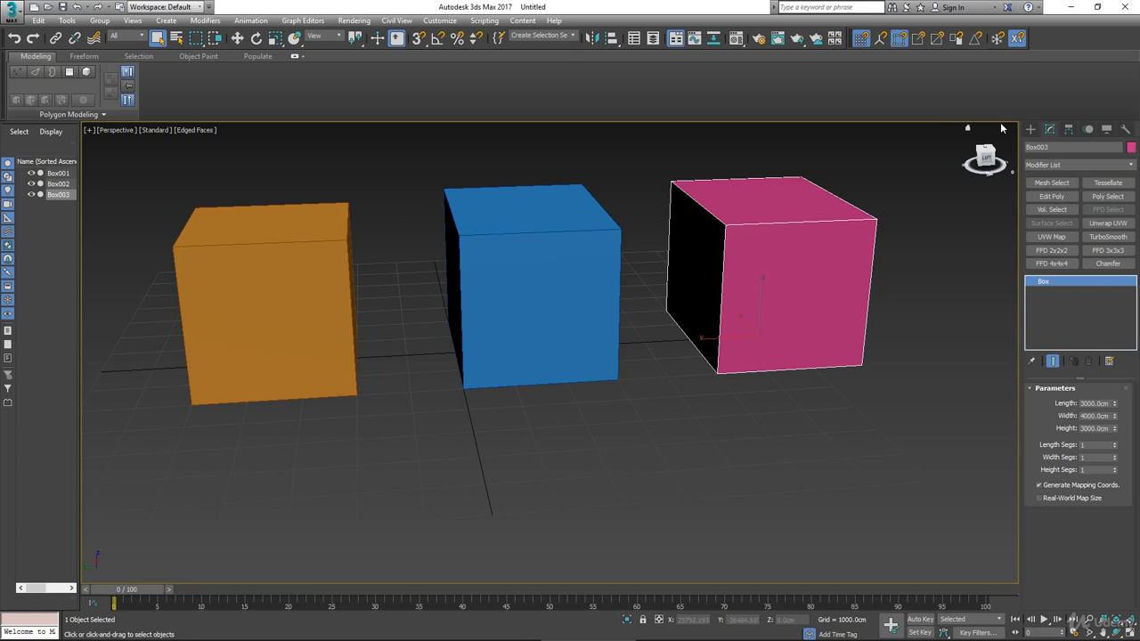
Create a sphere beside the orange box, at the outer end of the row
scroll(810, 214, "down", 5)
middle_click_drag(812, 210, 732, 237)
left_click(1030, 130)
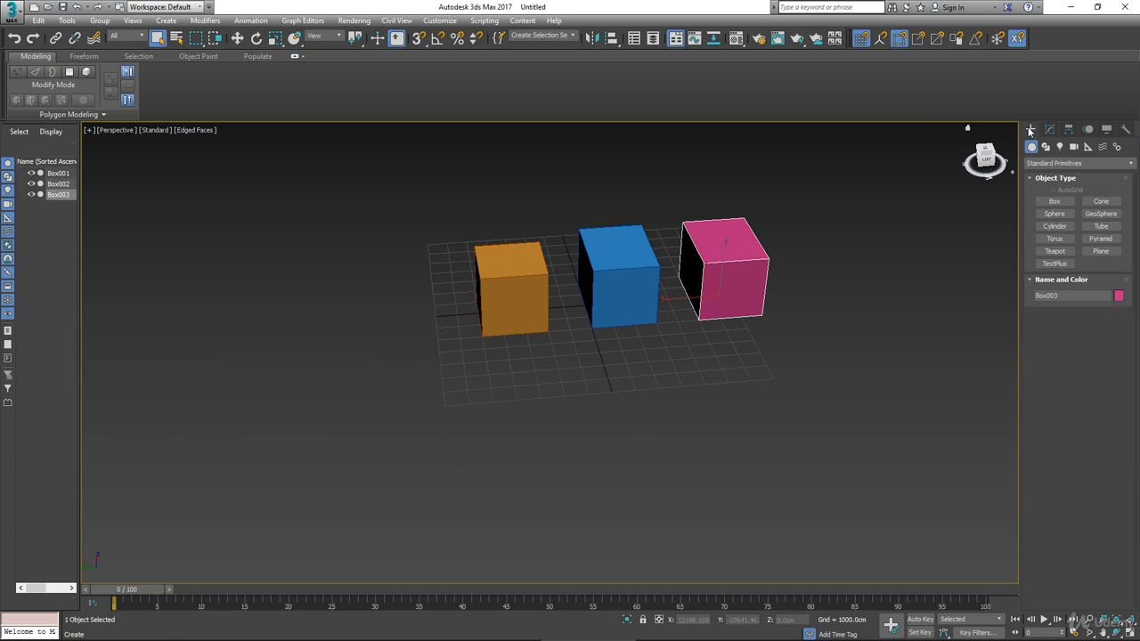
left_click(1054, 214)
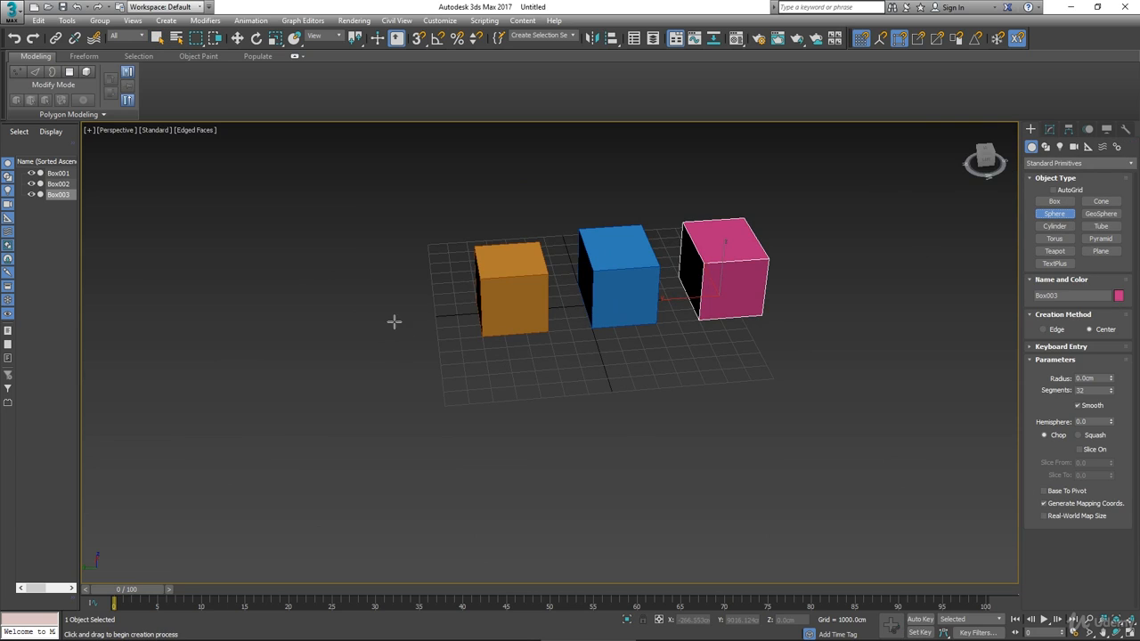
left_click_drag(371, 323, 405, 340)
Create a cylinder in front of the sphere and boxes, about 1627 cm in radius and 6598 cm high
left_click(1054, 226)
left_click_drag(436, 451, 476, 452)
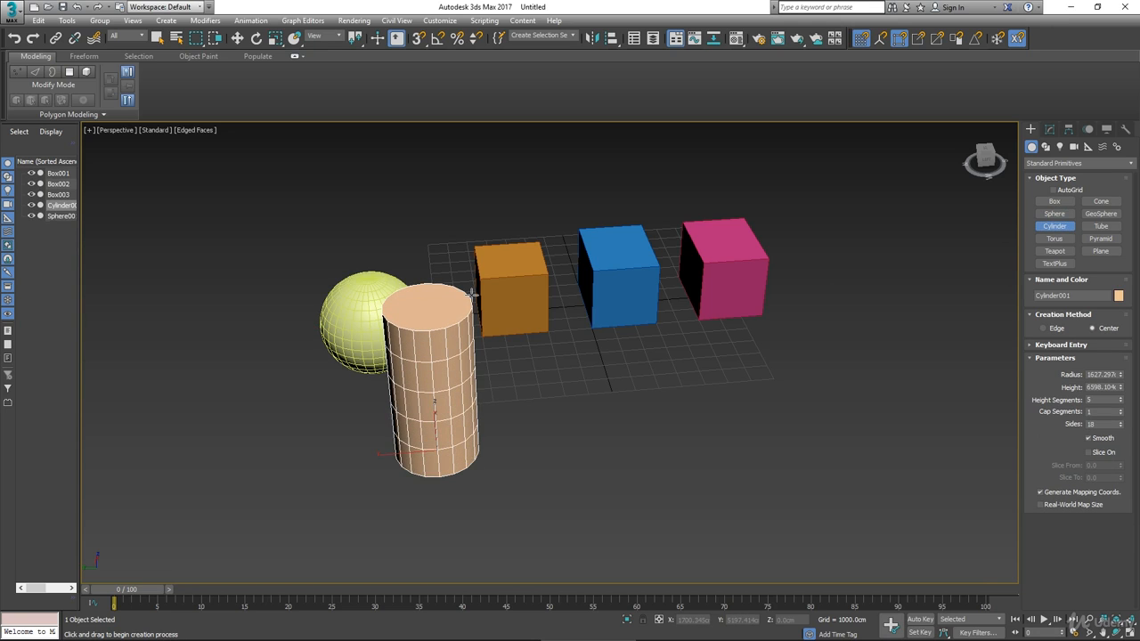
middle_click_drag(633, 364, 751, 348)
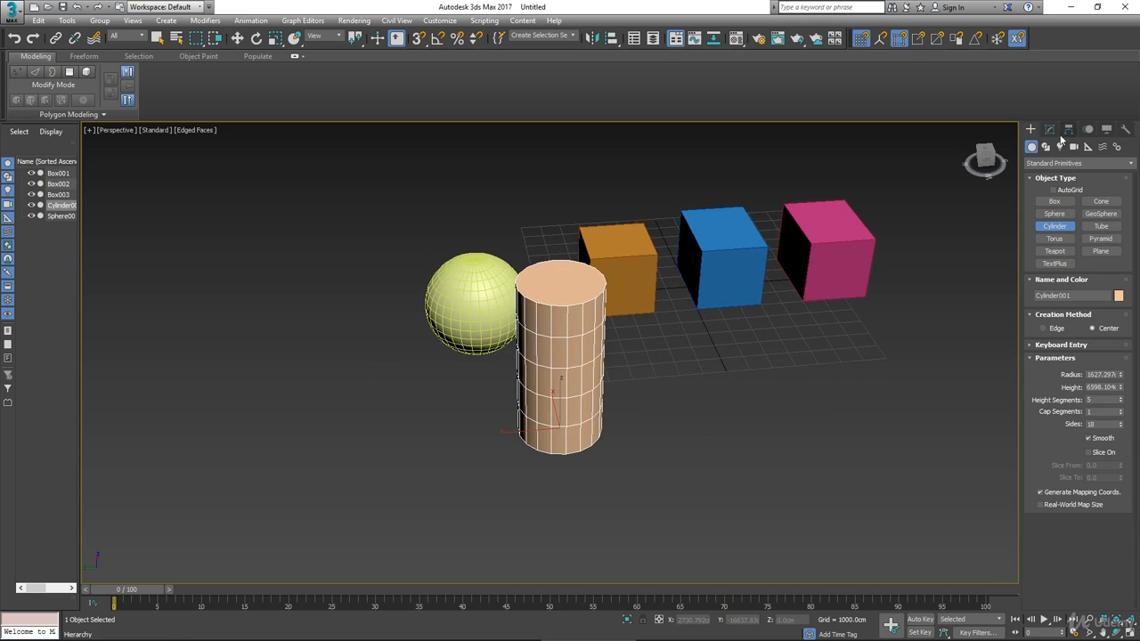
Show the cylinder's editable parameters and reduce its sides to 5
left_click(1049, 129)
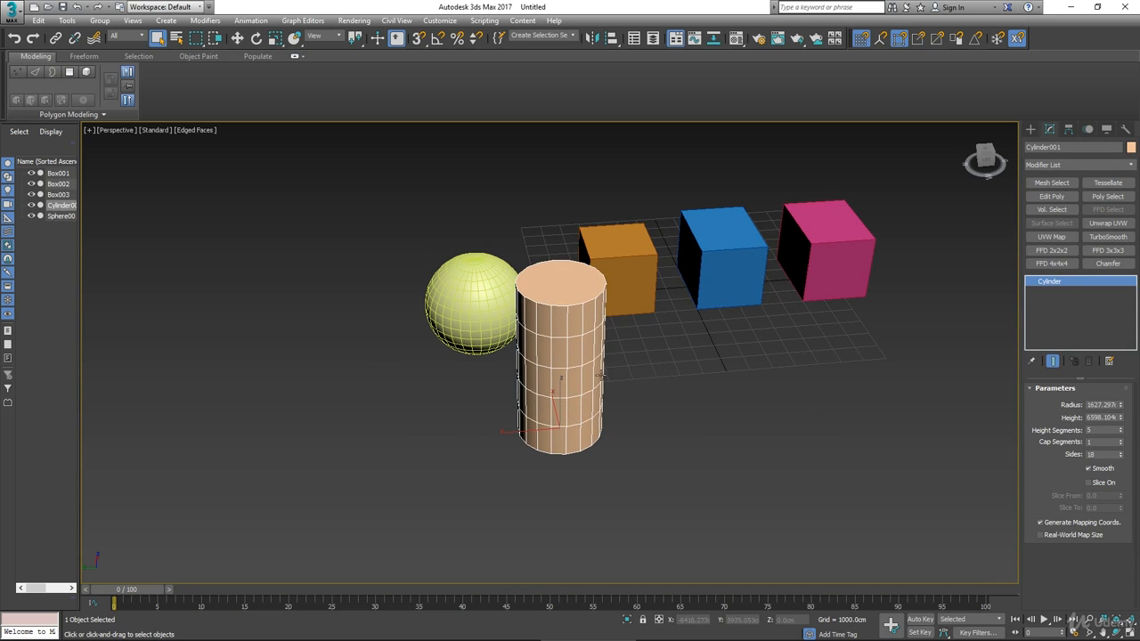
mouse_move(572, 423)
middle_mouse_down("alt")
mouse_move(589, 412)
mouse_move(592, 424)
middle_mouse_up("alt")
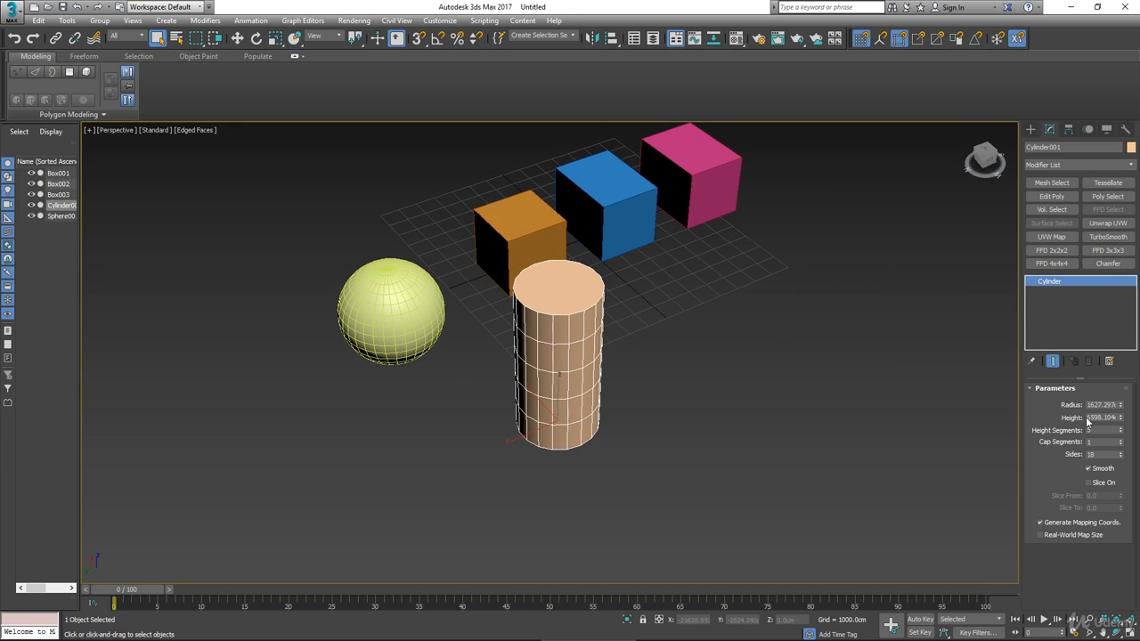
left_click_drag(1122, 456, 1121, 459)
left_click(1120, 452)
left_click(1120, 452)
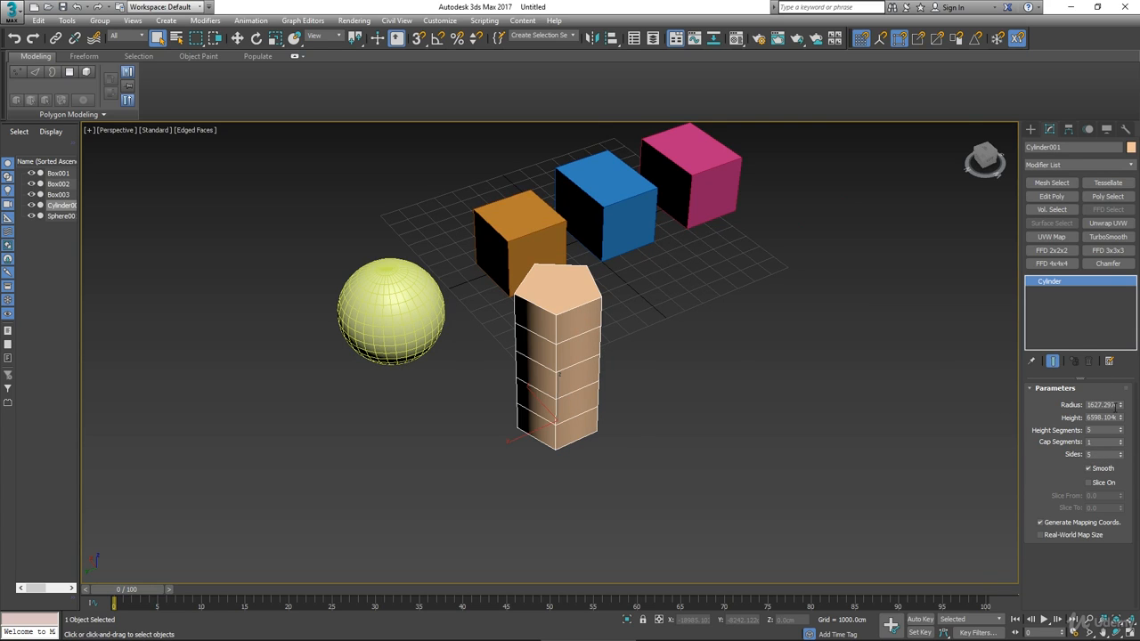
Raise the cylinder's number of sides back to 18
left_click(1120, 453)
left_click(1120, 452)
left_click(1120, 453)
left_click(1120, 452)
left_click(1120, 452)
left_click(1120, 452)
left_click(1120, 453)
left_click(1120, 453)
left_click(1120, 453)
left_click(1119, 453)
left_click(1120, 453)
left_click(1120, 454)
left_click(1120, 453)
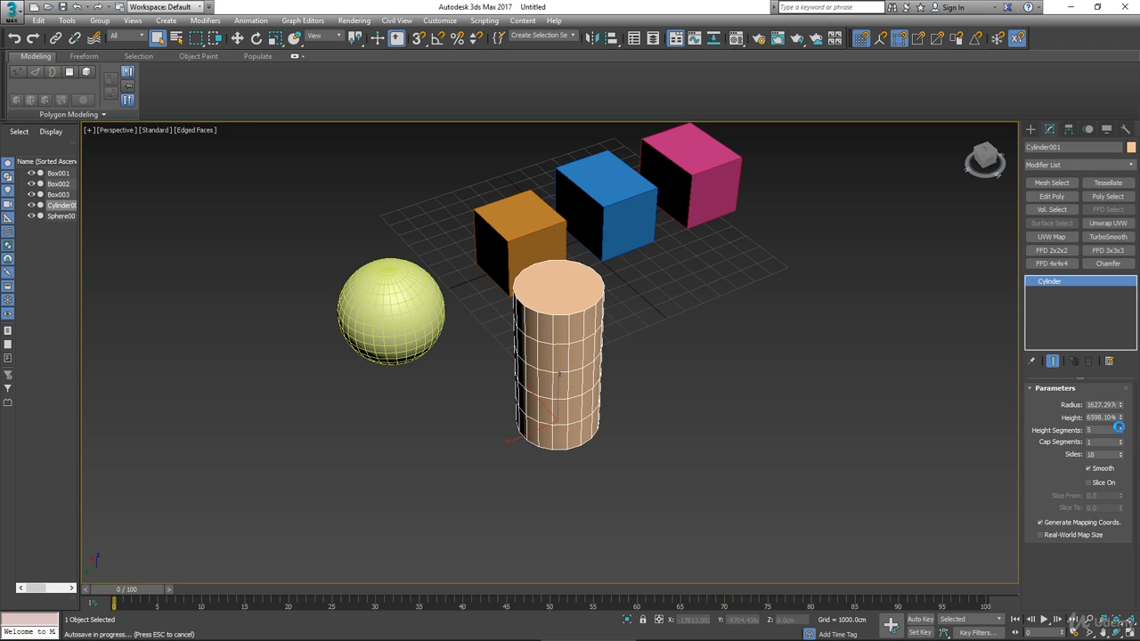
Increase the cylinder's height segments to 11
left_click(1120, 427)
left_click(1119, 428)
left_click(1120, 427)
left_click(1120, 427)
left_click(1120, 427)
left_click(1120, 427)
Examine the cylinder's segments and the surrounding boxes and sphere from several angles
middle_click_drag(837, 472, 727, 440, "alt")
middle_click_drag(520, 400, 516, 287, "alt")
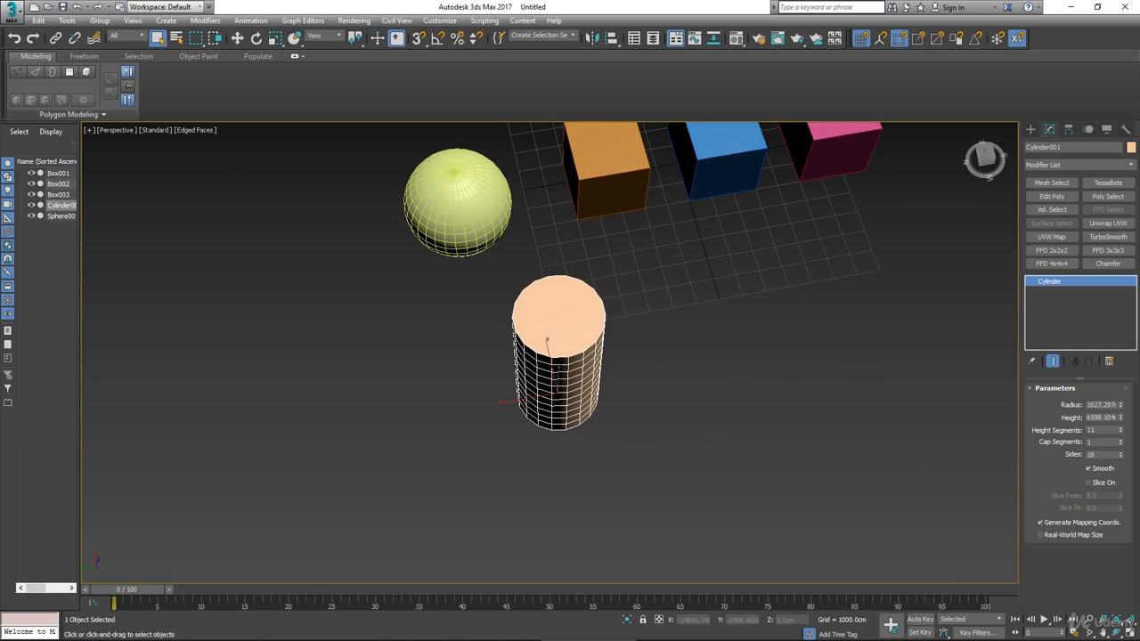
middle_click_drag(712, 419, 734, 390, "alt")
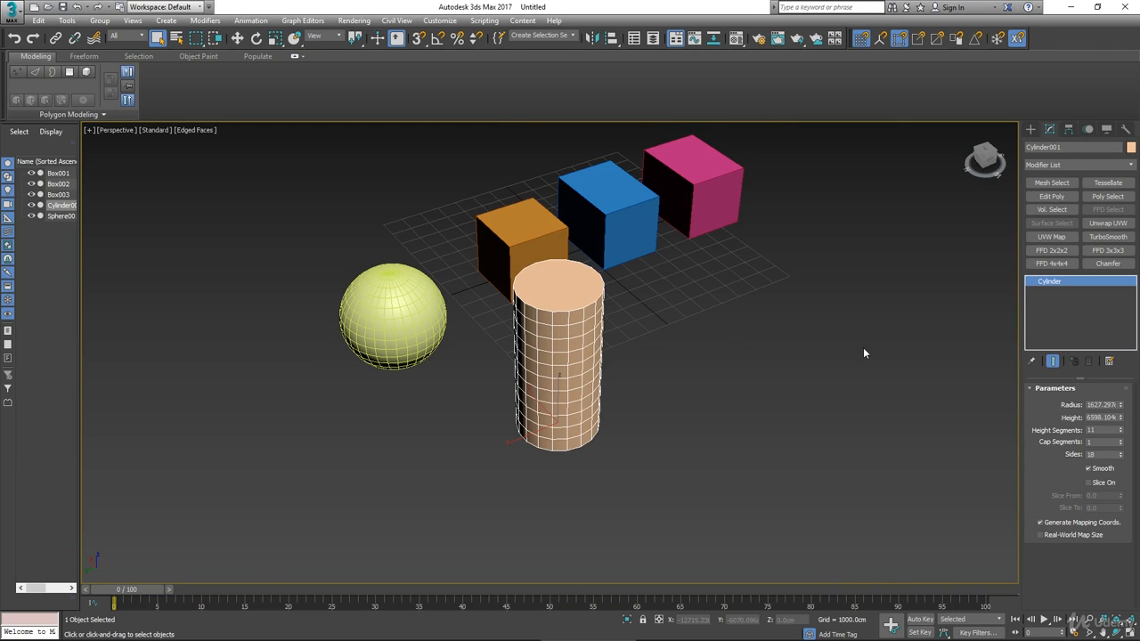
middle_click_drag(940, 274, 958, 287)
middle_click_drag(636, 305, 620, 303, "alt")
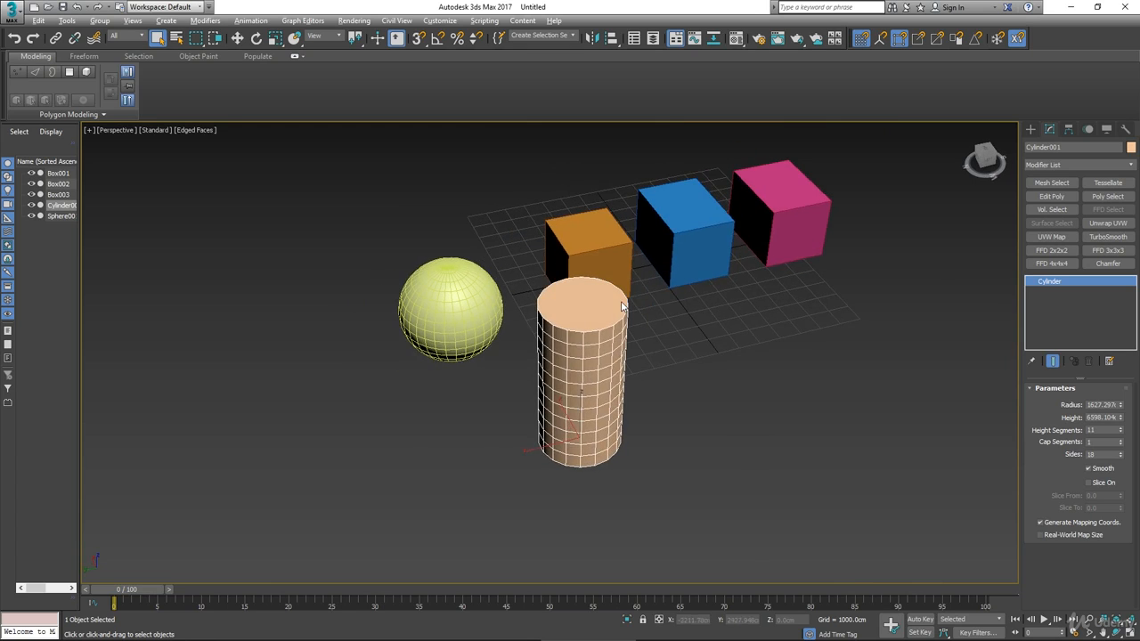
middle_click_drag(496, 235, 634, 247, "alt")
middle_click_drag(634, 248, 645, 330)
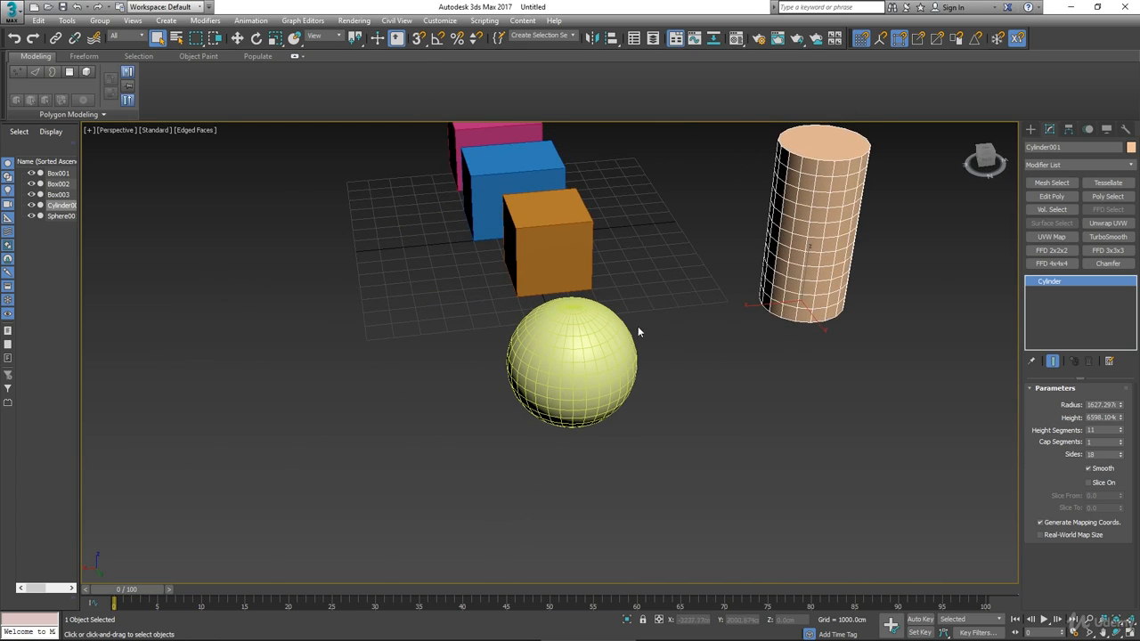
Recolor the yellow sphere blue using a swatch from the basic color palette
left_click(591, 332)
middle_click_drag(639, 374, 739, 355, "alt")
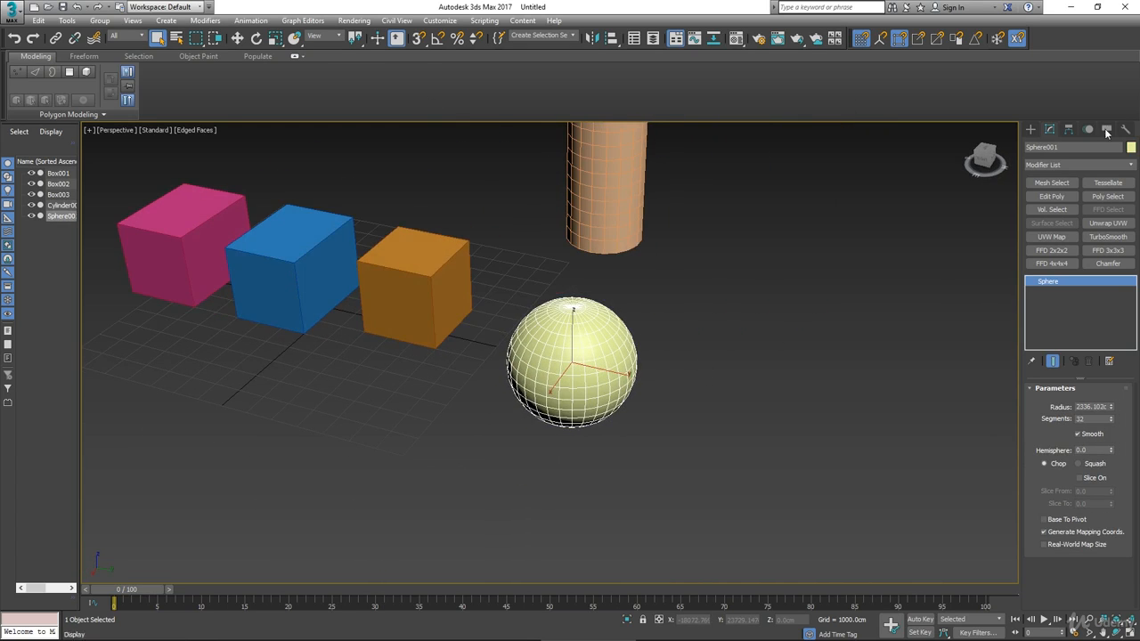
left_click(1129, 148)
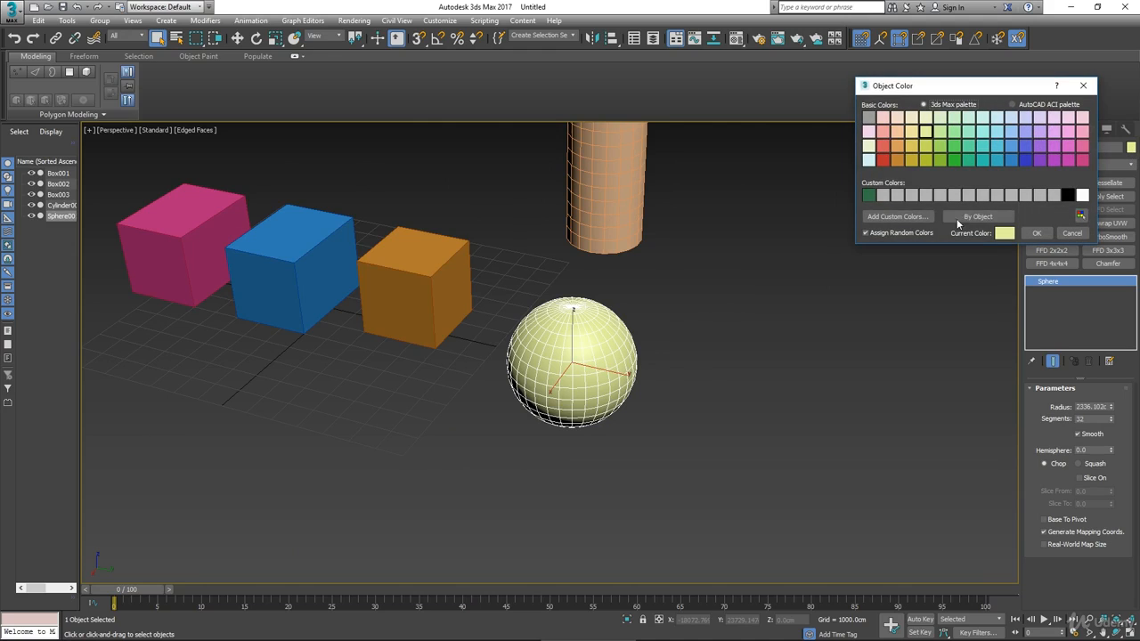
left_click(1011, 158)
left_click(1037, 233)
Move the sphere straight up along the Z axis to a height of about 2139 cm
middle_click_drag(841, 308, 773, 293, "alt")
left_click(237, 38)
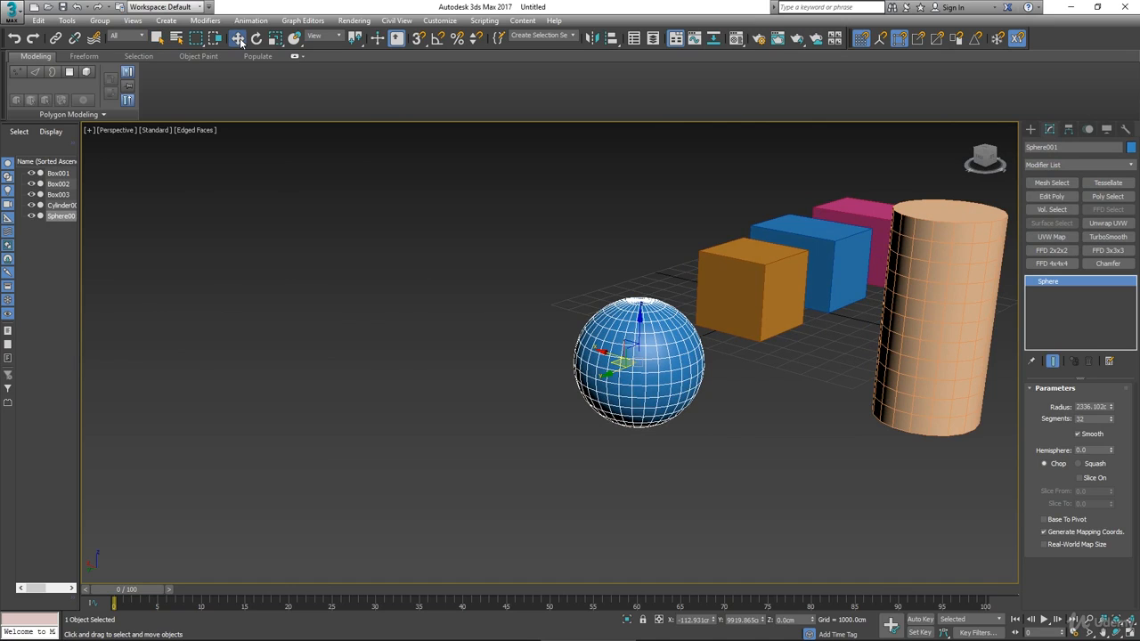
left_click_drag(640, 322, 638, 265)
middle_click_drag(617, 299, 674, 319, "alt")
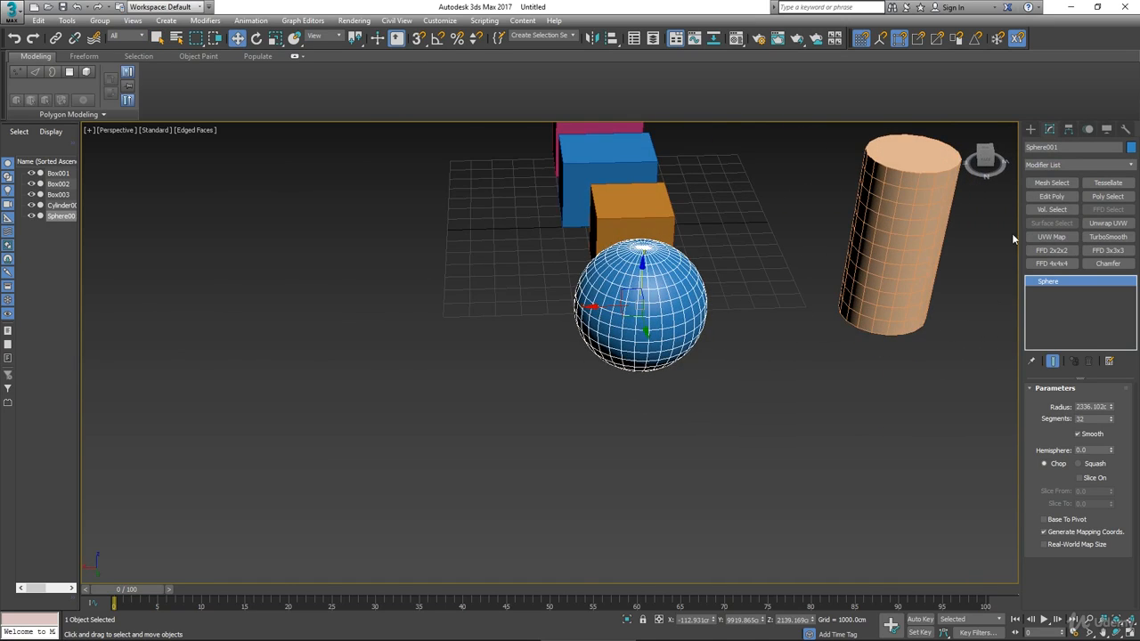
Raise the sphere's number of segments to 90
left_click(1110, 416)
left_click_drag(1110, 420, 1114, 438)
middle_click_drag(775, 454, 819, 439, "alt")
key("ctrl+z")
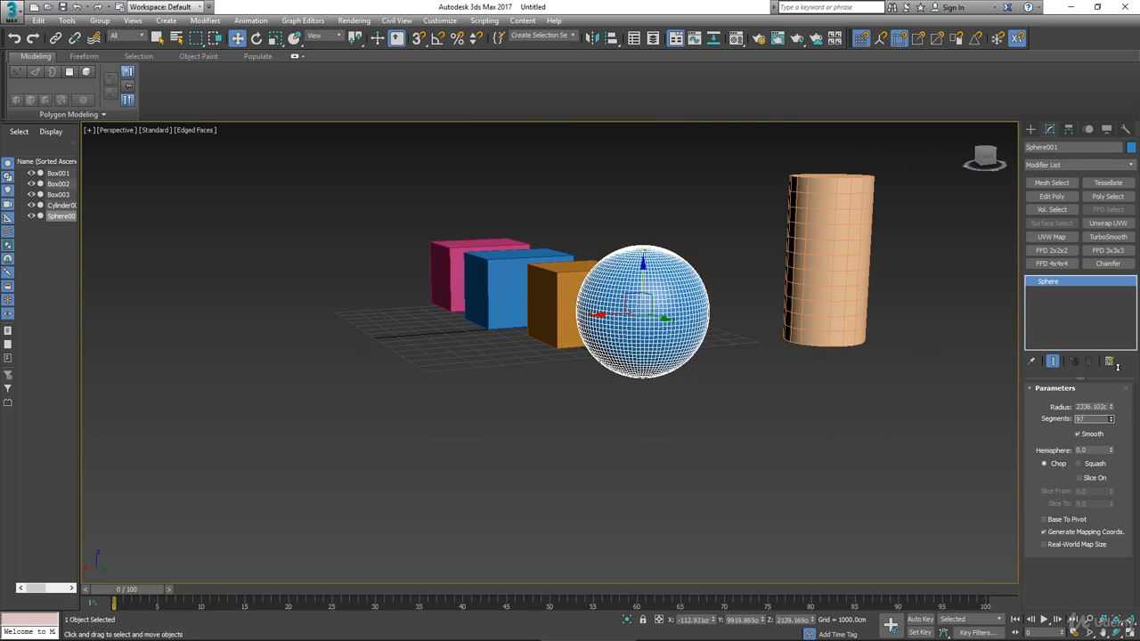
middle_click_drag(934, 391, 957, 427, "alt")
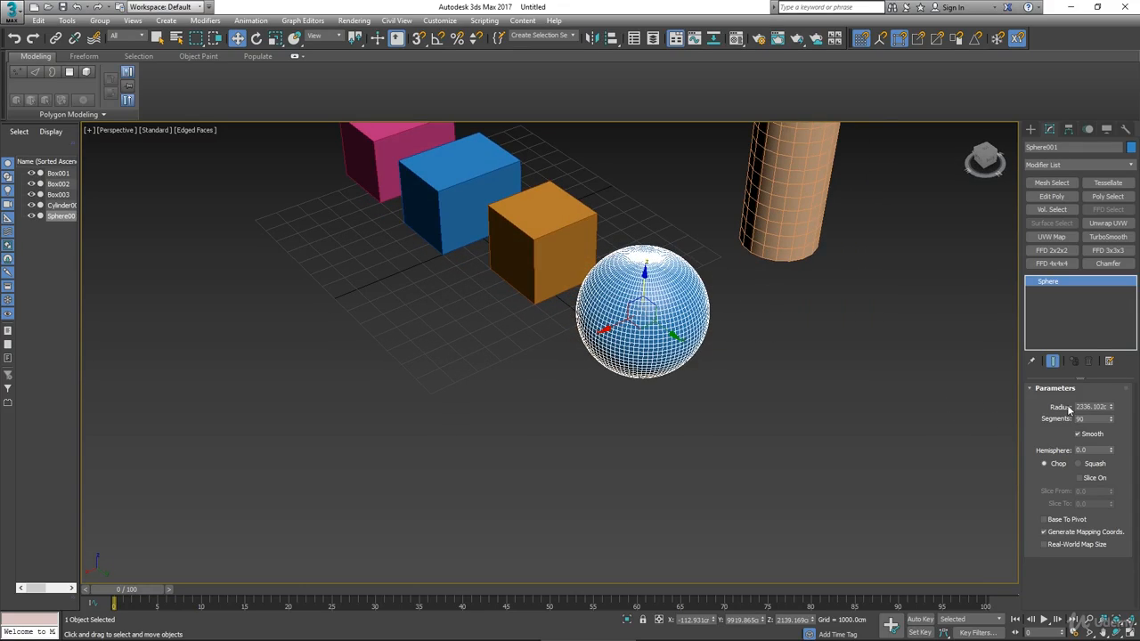
Reduce the sphere's radius to about 2266 cm
mouse_move(1111, 408)
left_mouse_down()
mouse_move(1111, 356)
mouse_move(1111, 427)
left_mouse_up()
mouse_move(9, 443)
left_mouse_down()
mouse_move(8, 356)
mouse_move(7, 429)
left_mouse_up()
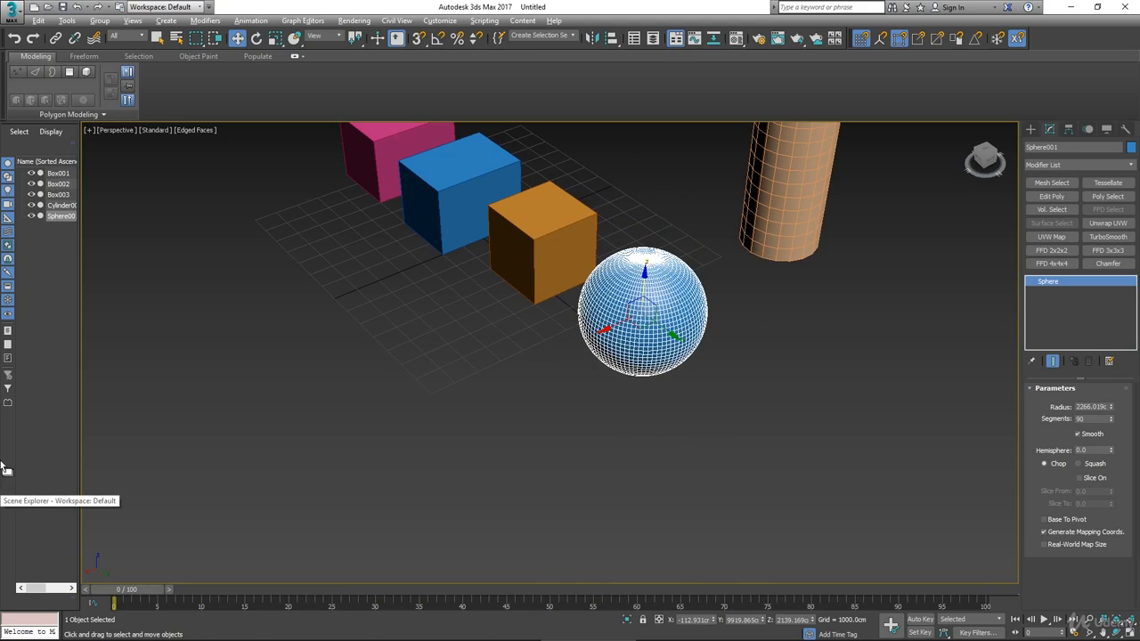
middle_click_drag(280, 419, 191, 420, "alt")
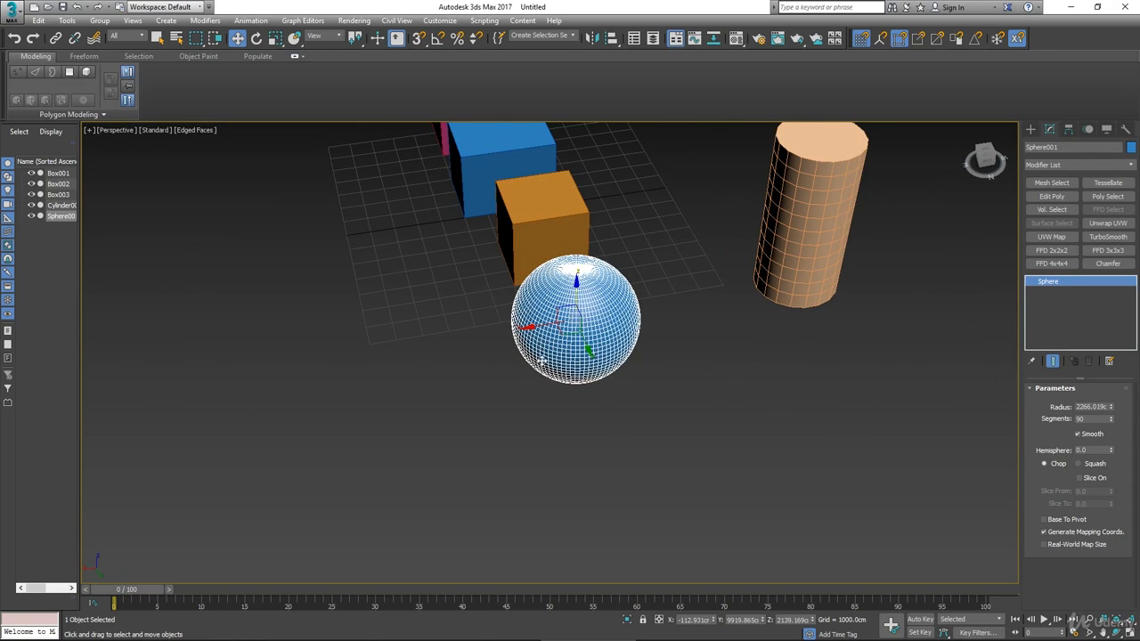
Delete the sphere and the cylinder, keeping only the three boxes
key("Delete")
left_click(764, 283)
key("Delete")
middle_click_drag(734, 288, 589, 392)
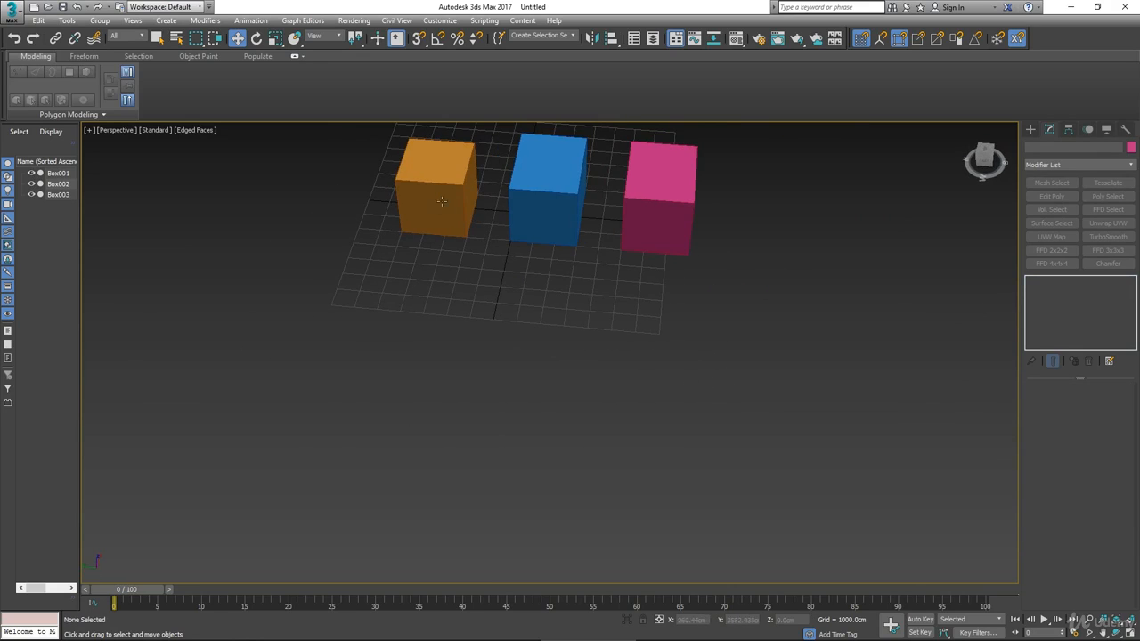
Give the orange box 5 length segments and 3 width segments
left_click(420, 193)
middle_click_drag(513, 278, 522, 364, "alt")
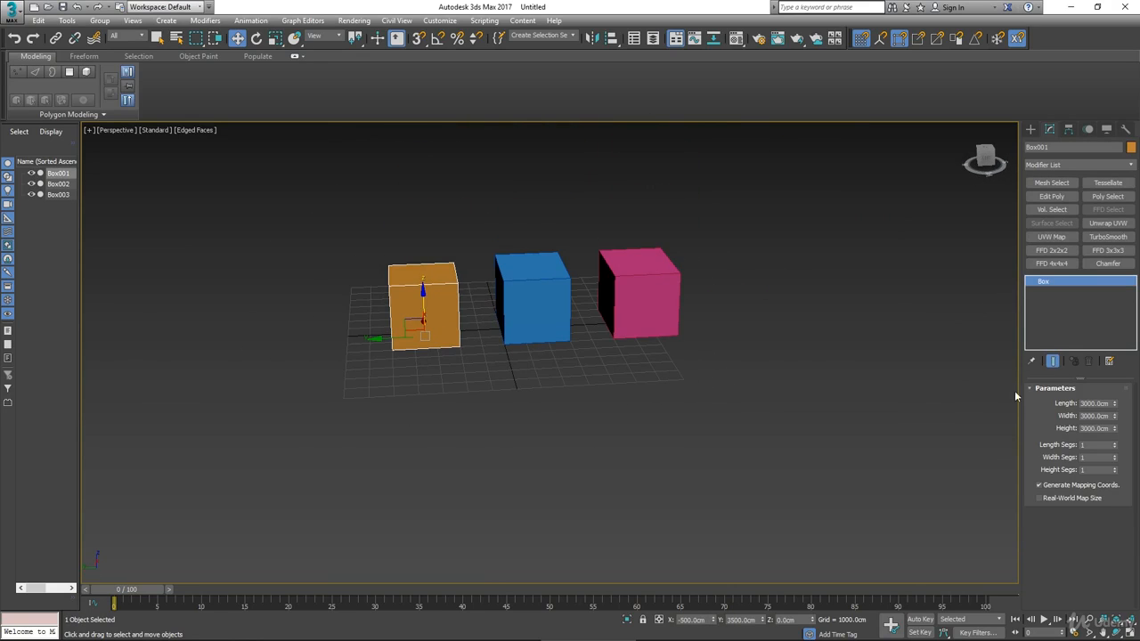
left_click_drag(1115, 445, 1116, 440)
left_click(1114, 455)
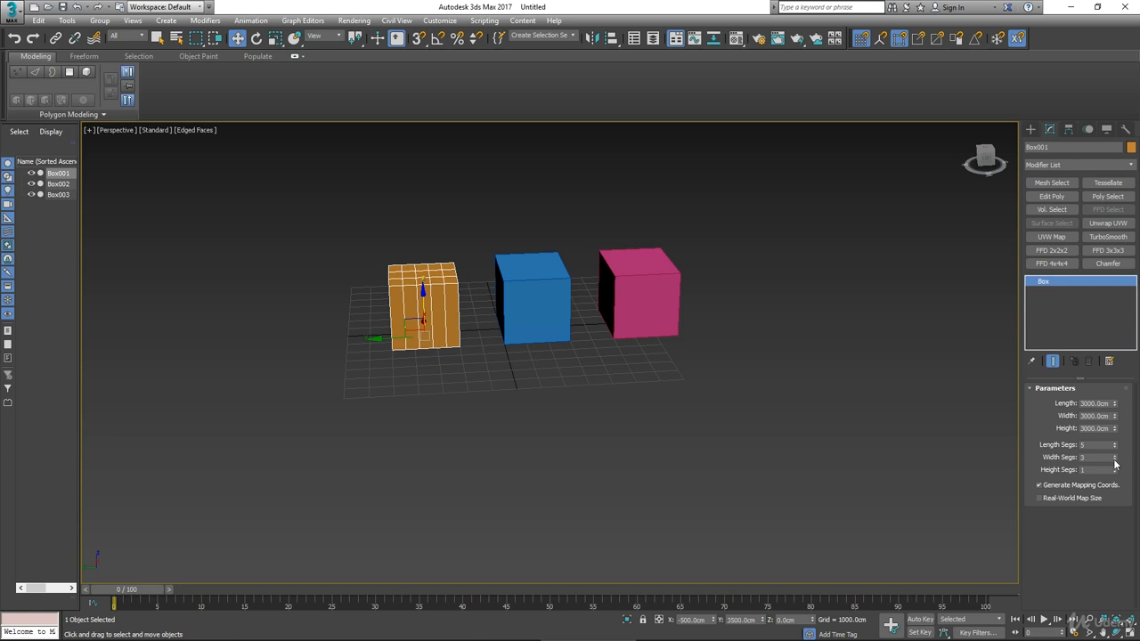
Set the orange box's height segments to 4
left_click(1115, 469)
left_click(1116, 469)
left_click(1115, 468)
middle_click_drag(786, 428, 773, 495, "alt")
scroll(771, 495, "down", 5)
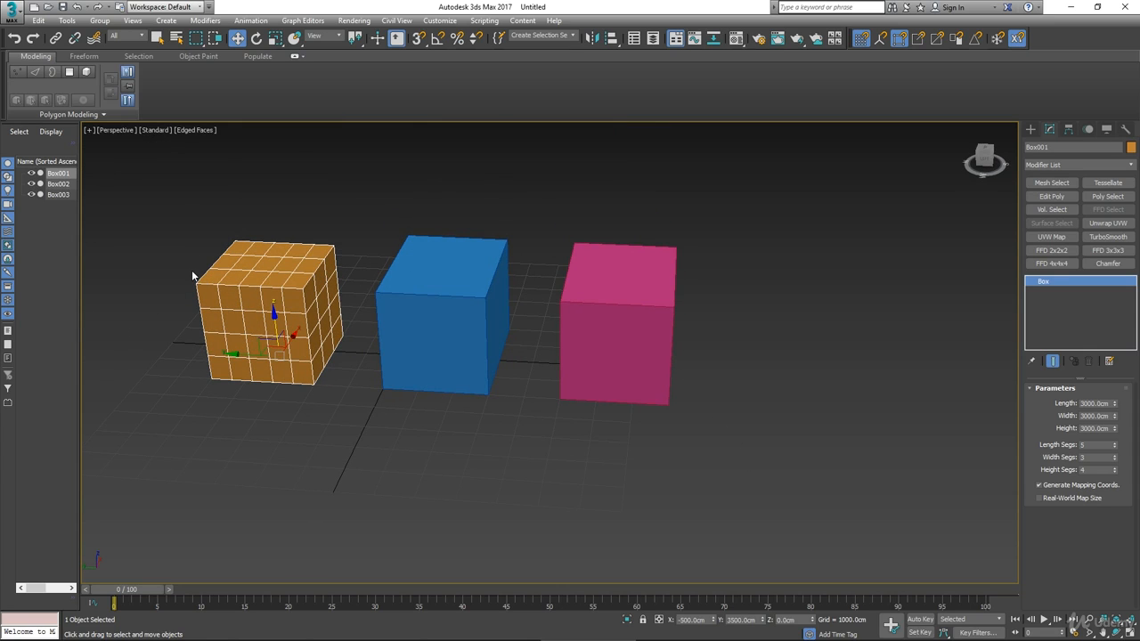
middle_click_drag(218, 315, 236, 341, "alt")
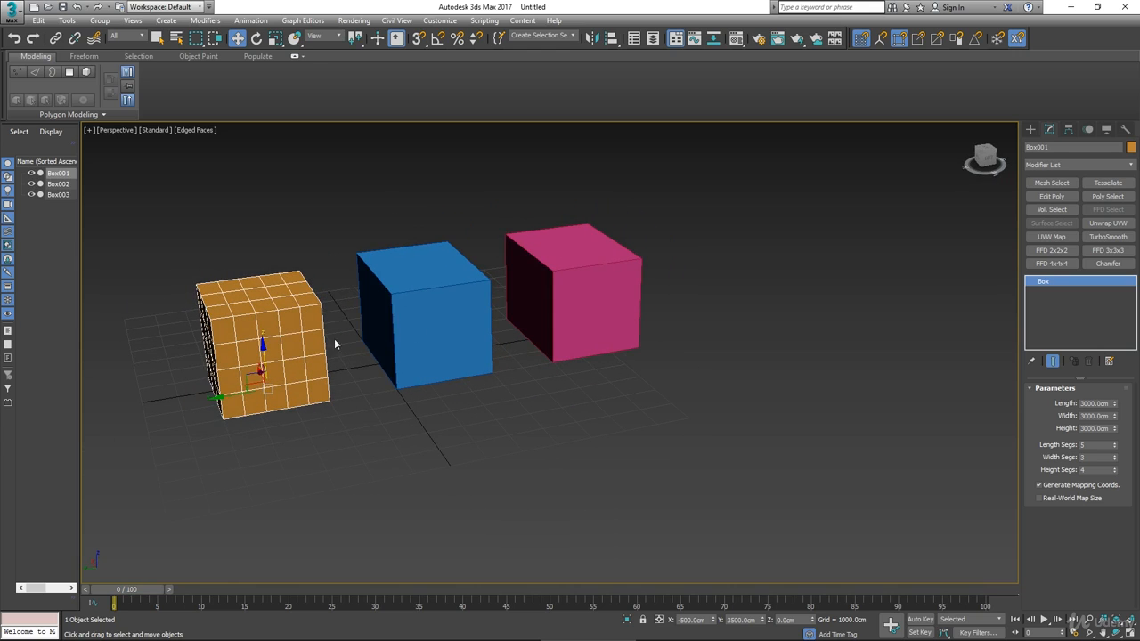
Convert the blue box in the middle to an Editable Poly
left_click(430, 319)
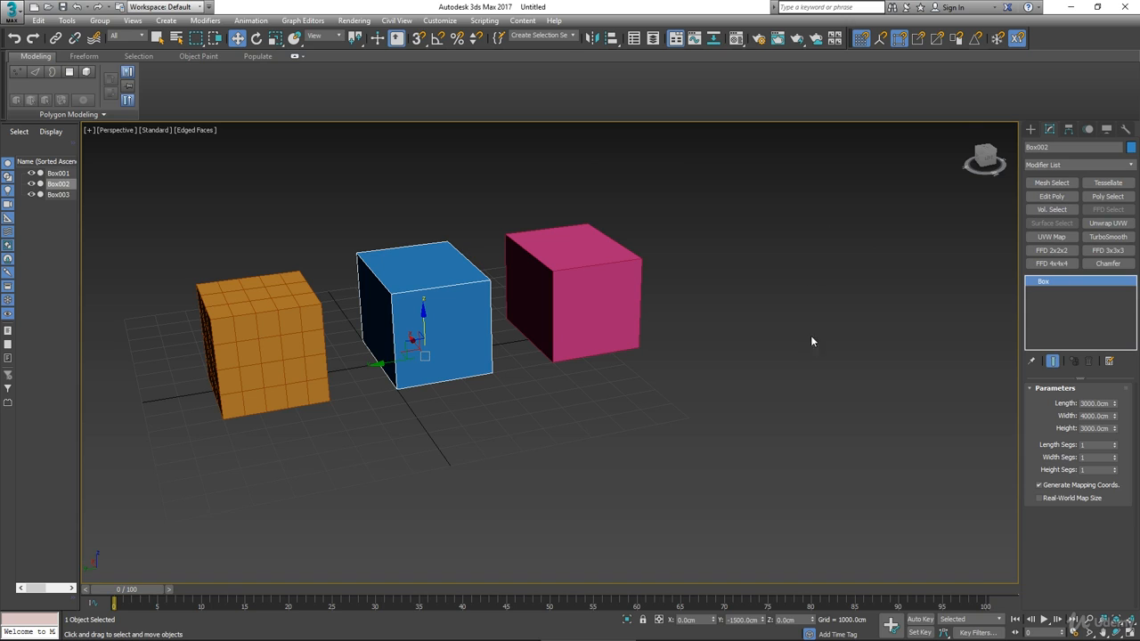
right_click(432, 287)
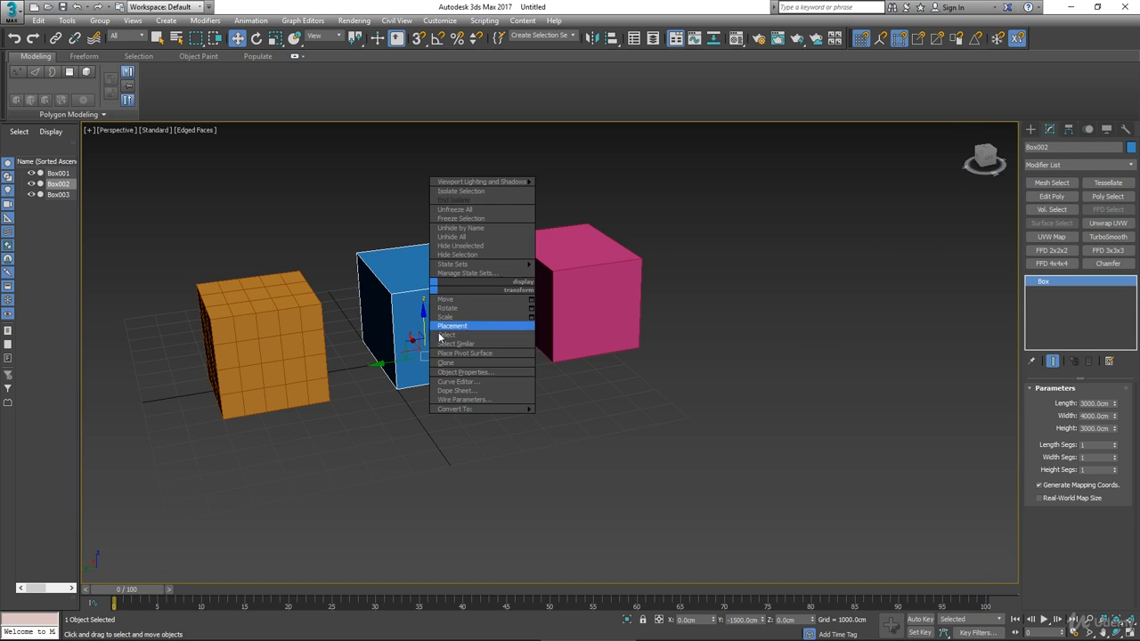
mouse_move(470, 410)
left_click(570, 417)
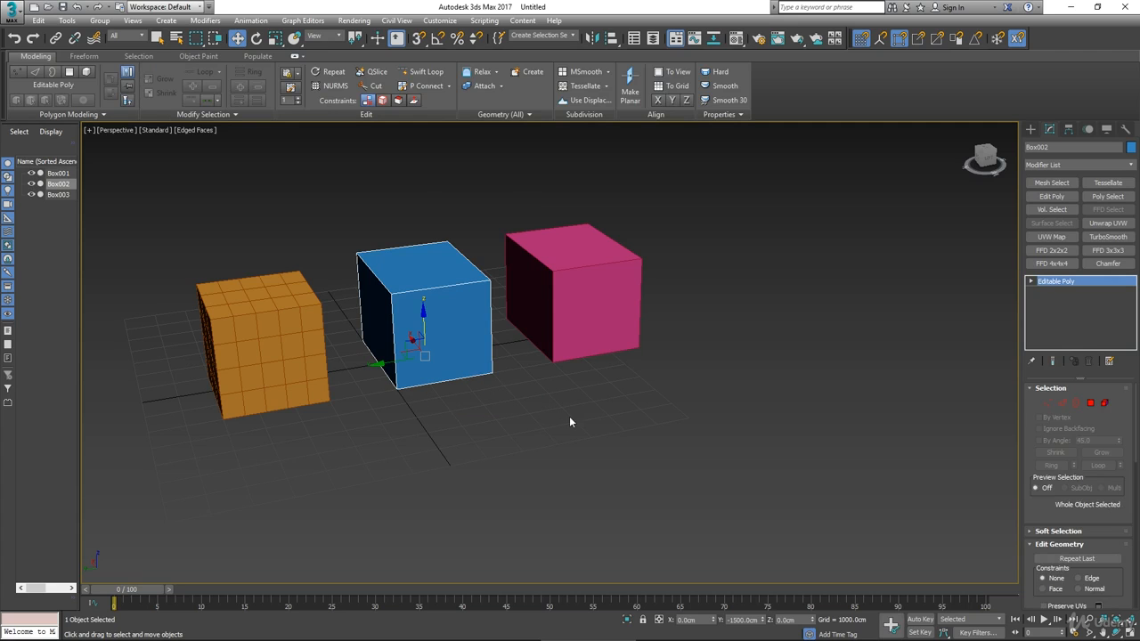
Look through the blue box's Editable Poly options and show its vertex and edge selection levels
middle_click_drag(544, 426, 550, 426, "alt")
middle_click_drag(550, 427, 564, 440)
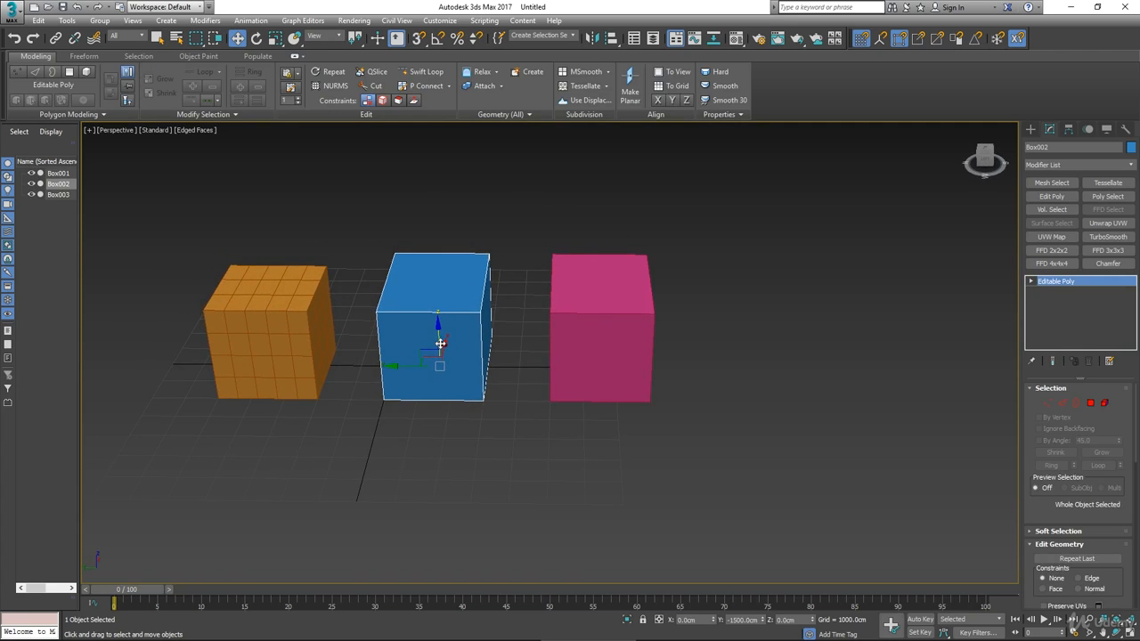
middle_click_drag(445, 345, 460, 351, "alt")
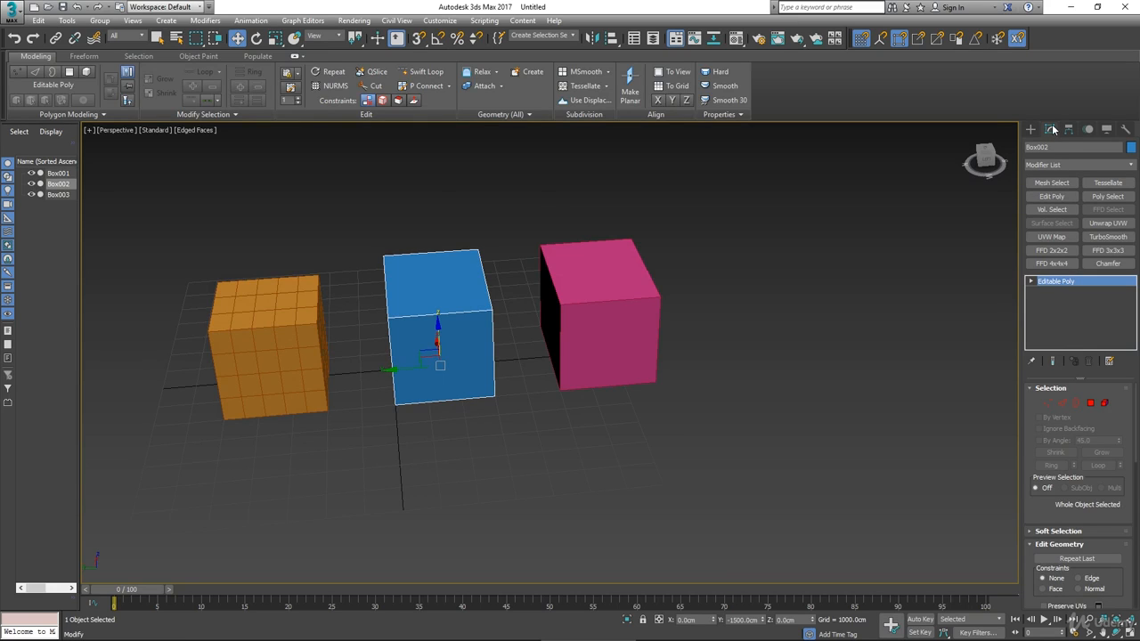
scroll(1093, 400, "down", 3)
scroll(1095, 441, "down", 5)
scroll(1095, 442, "up", 4)
scroll(1087, 436, "up", 4)
left_click(1049, 405)
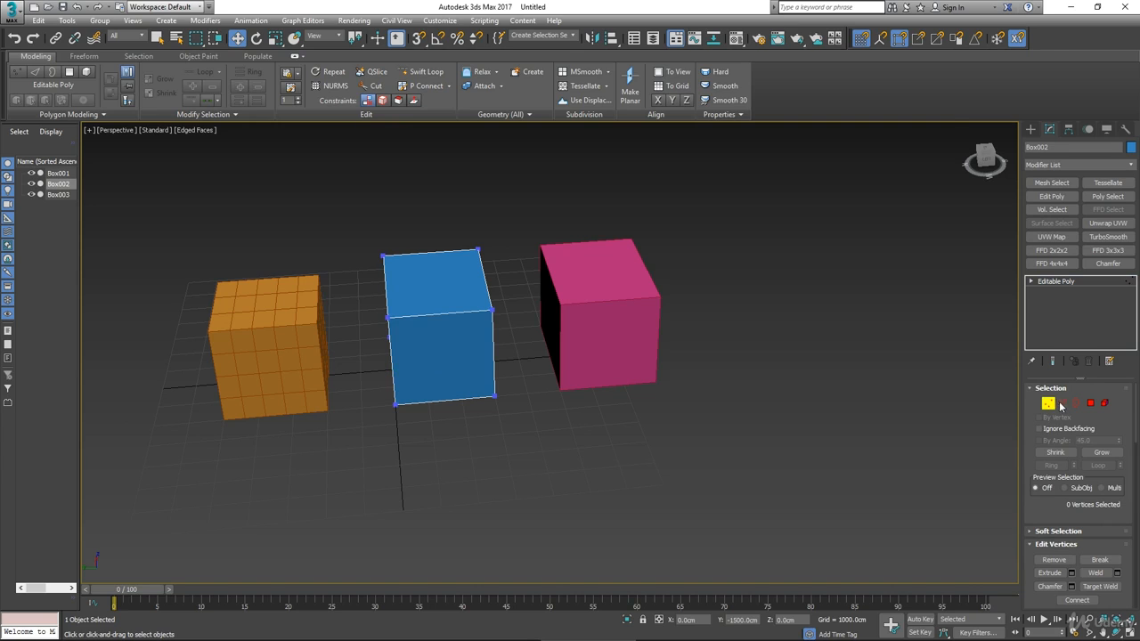
left_click(1063, 404)
At polygon level, extrude the blue box's top face upward by roughly the height of the box
left_click(1090, 403)
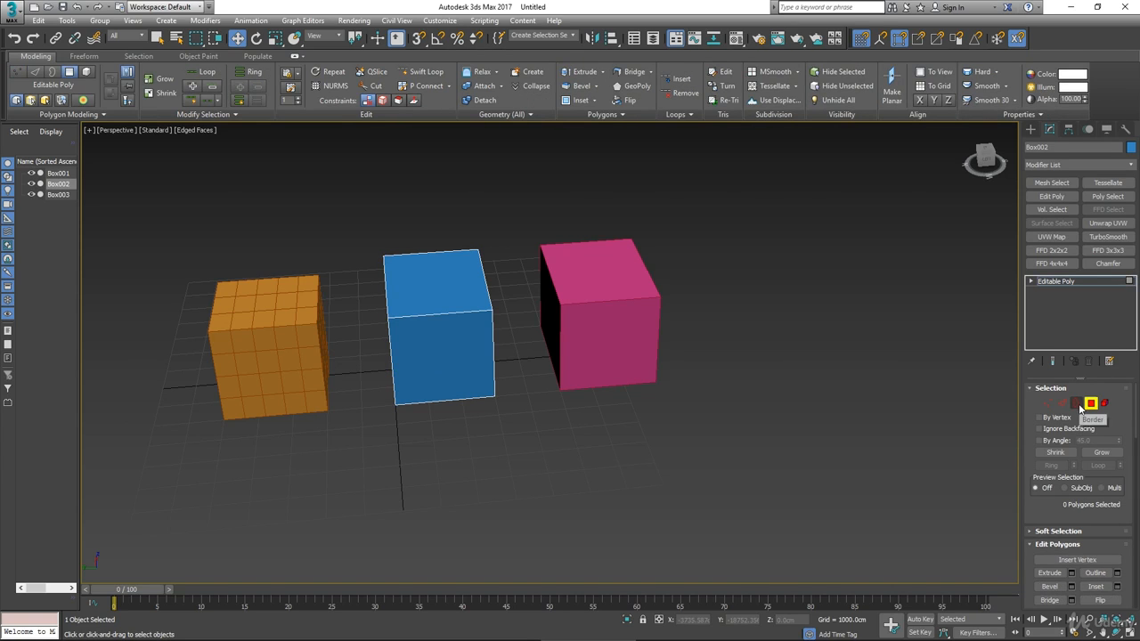
left_click(449, 293)
middle_click_drag(445, 303, 481, 374, "alt")
left_click(588, 71)
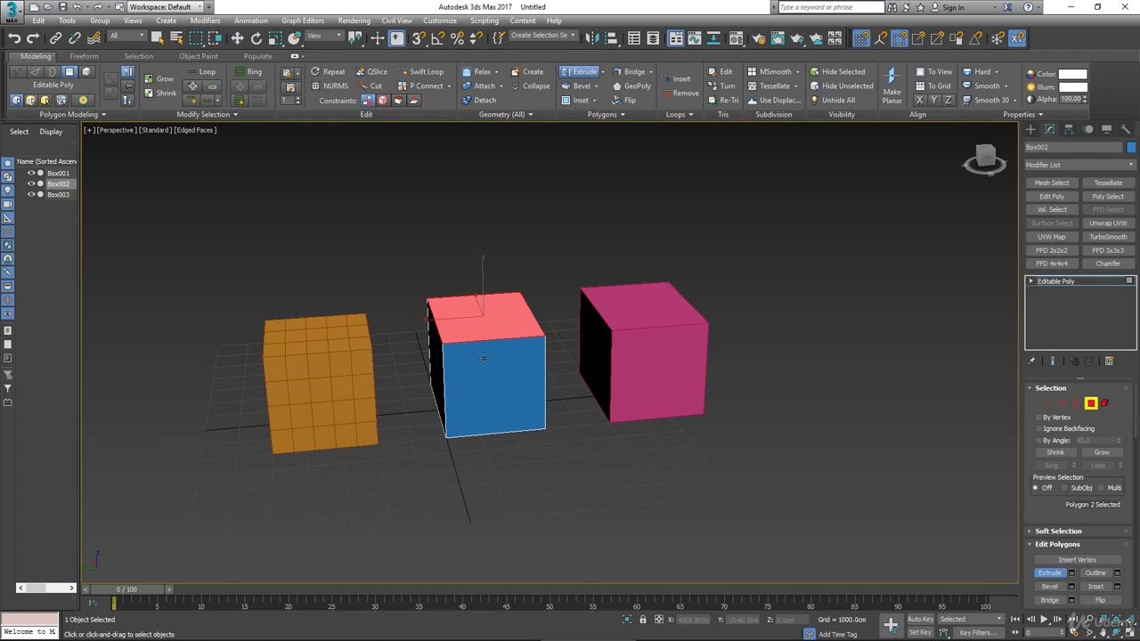
left_click_drag(508, 300, 516, 145)
middle_click_drag(516, 145, 574, 334, "alt")
Extrude one lower side face of the blue box outward into a block beside the taller center
left_click(551, 351)
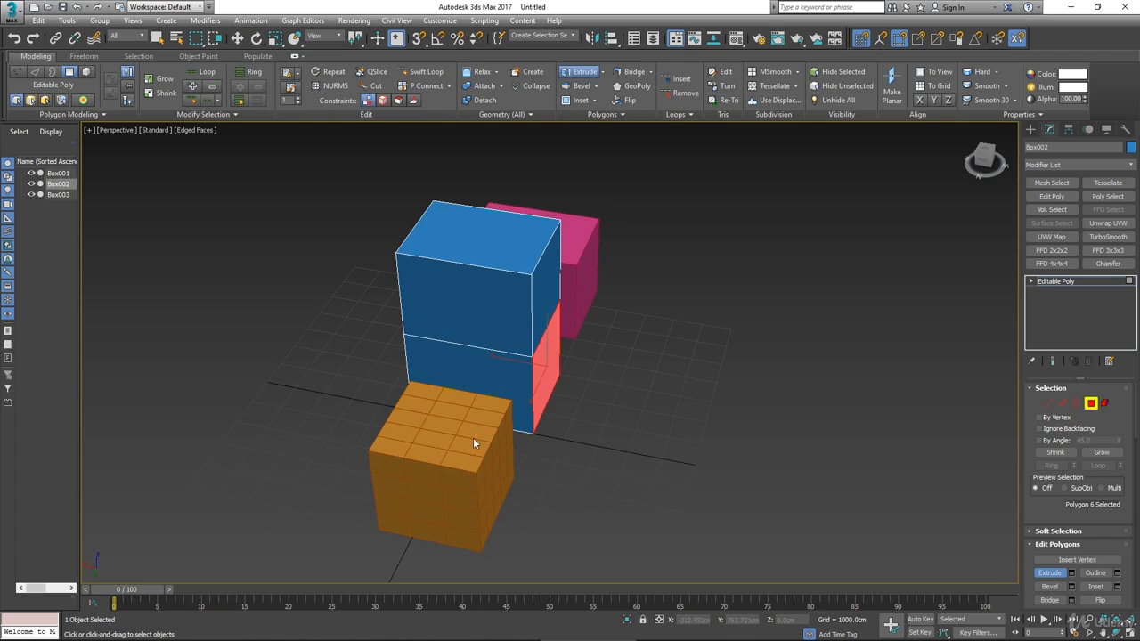
left_click_drag(544, 369, 566, 267)
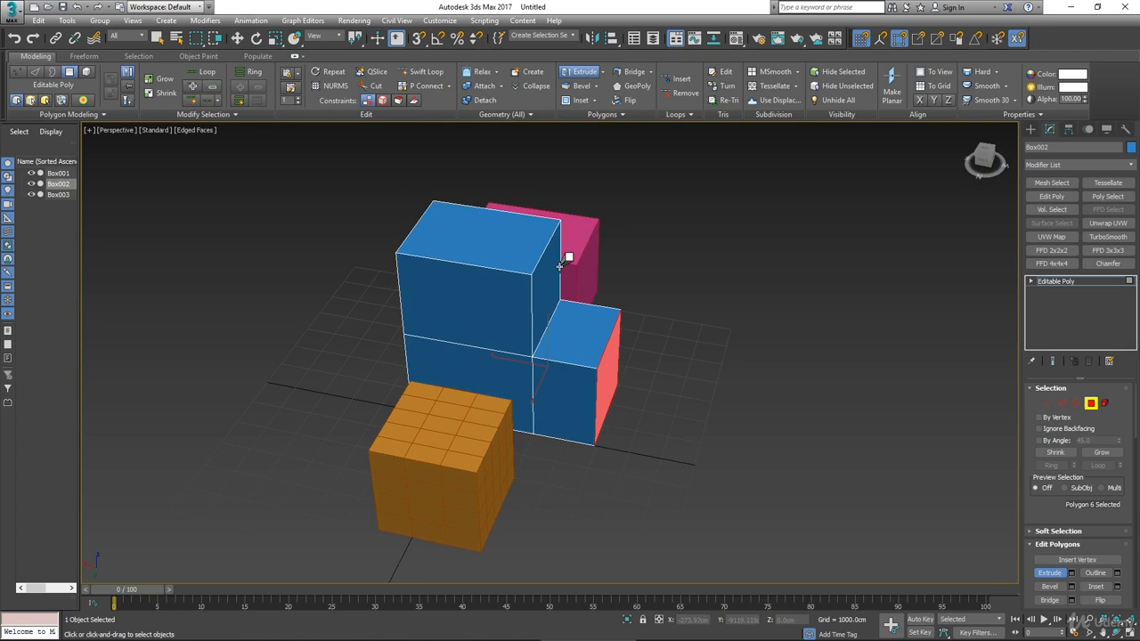
middle_click_drag(566, 267, 571, 395, "alt")
Extrude the opposite lower side face of the blue box outward to form a matching block
left_click_drag(459, 420, 423, 266)
middle_click_drag(423, 265, 664, 474, "alt")
middle_click_drag(395, 418, 344, 385, "alt")
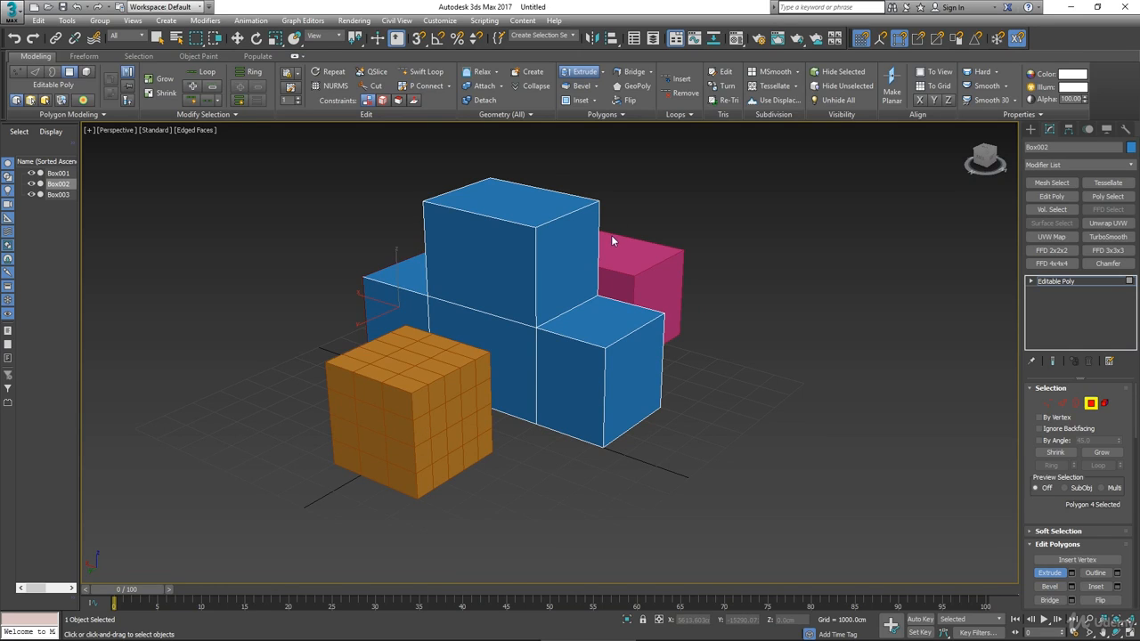
middle_click_drag(516, 325, 599, 327, "alt")
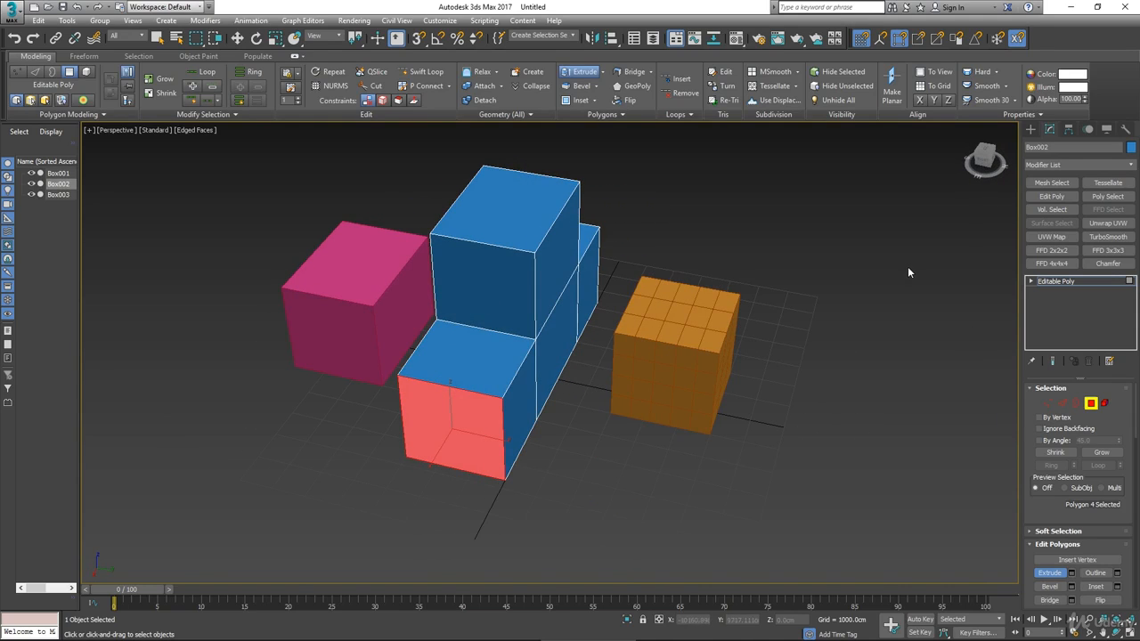
Leave the blue object's sub-object editing and compare its Editable Poly options with the orange box's parameters
left_click(1075, 403)
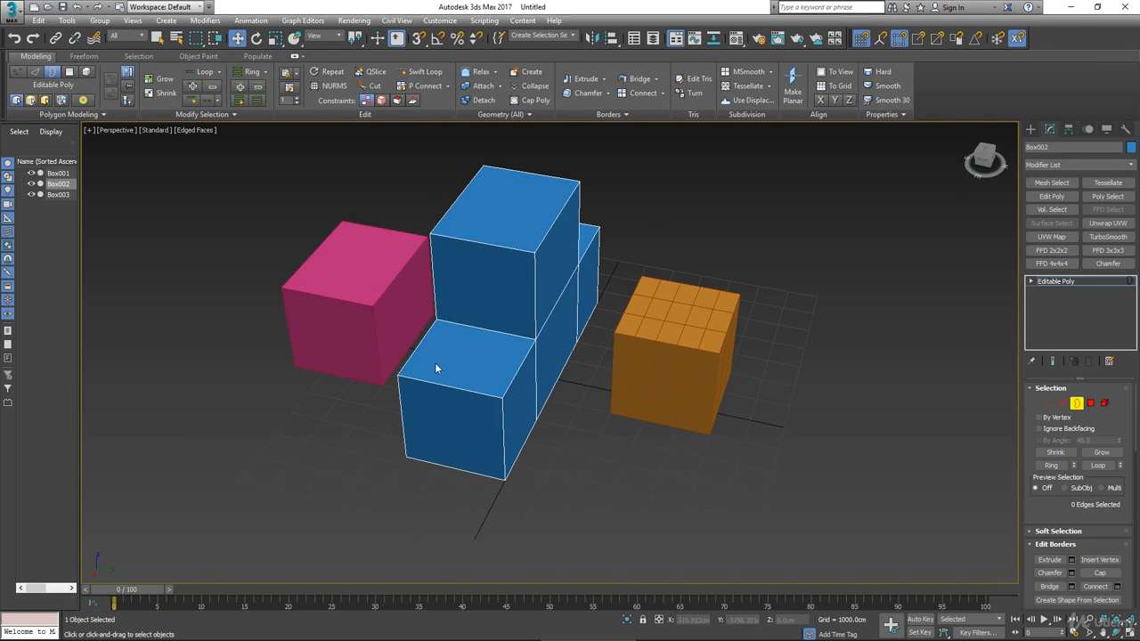
left_click(1075, 402)
left_click(641, 348)
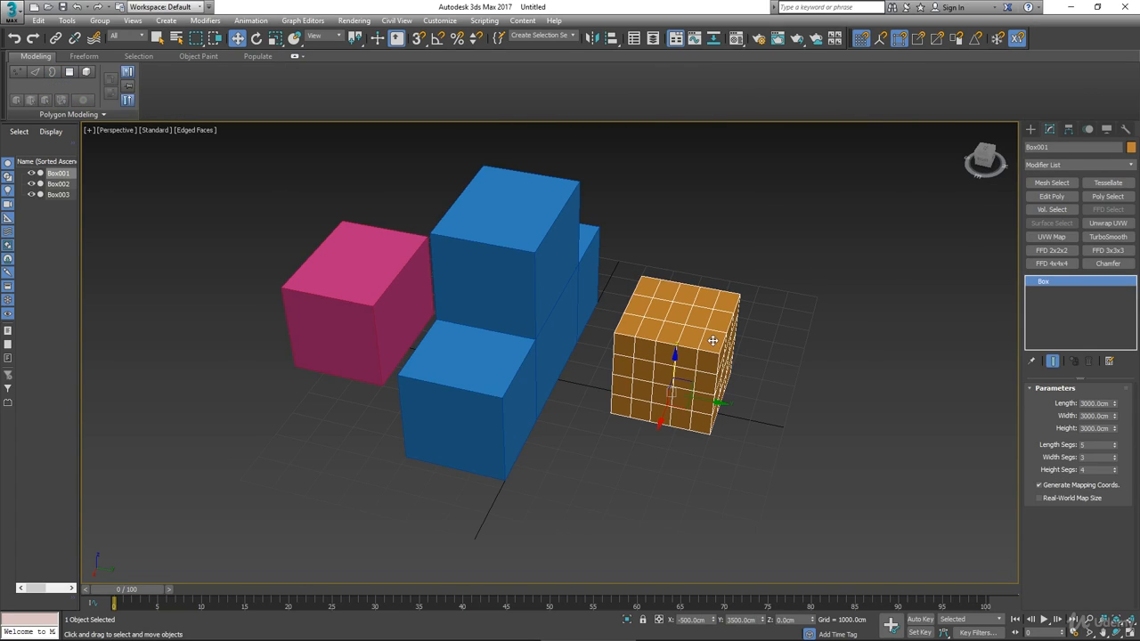
middle_click_drag(721, 323, 635, 242, "alt")
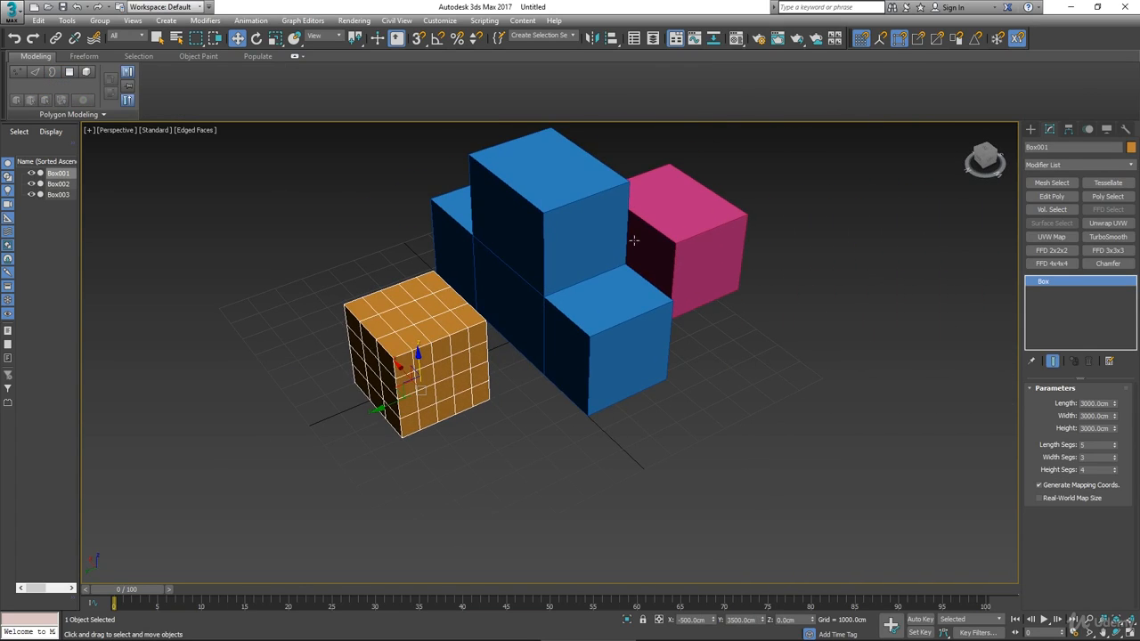
left_click(578, 232)
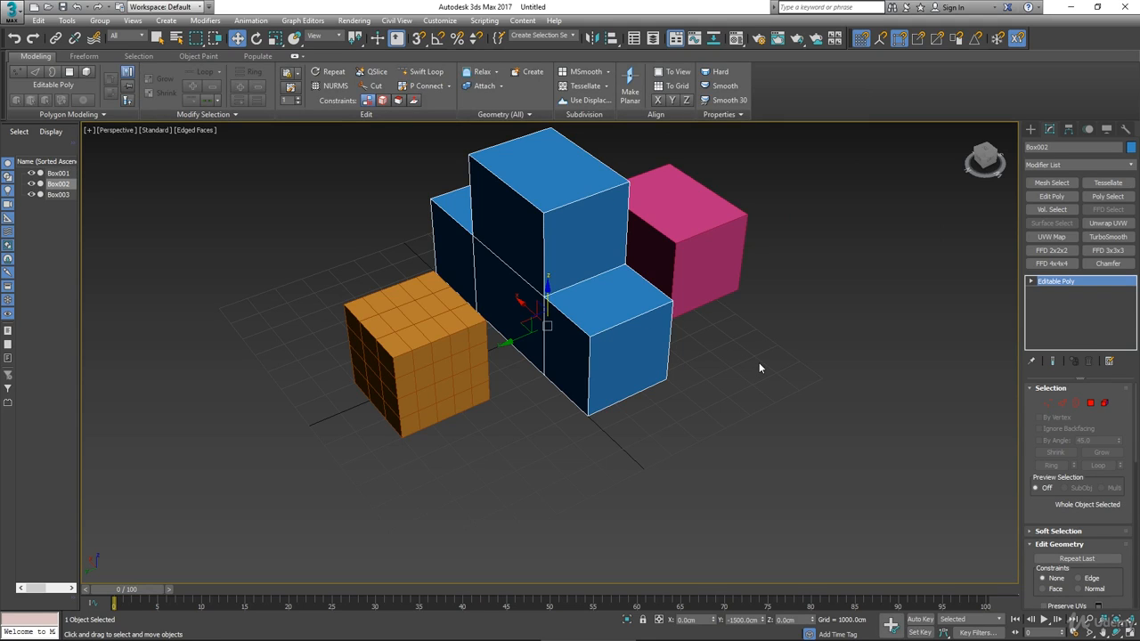
Convert the pink box to an Editable Mesh
middle_click_drag(758, 365, 703, 425, "alt")
left_click(638, 393)
right_click(647, 338)
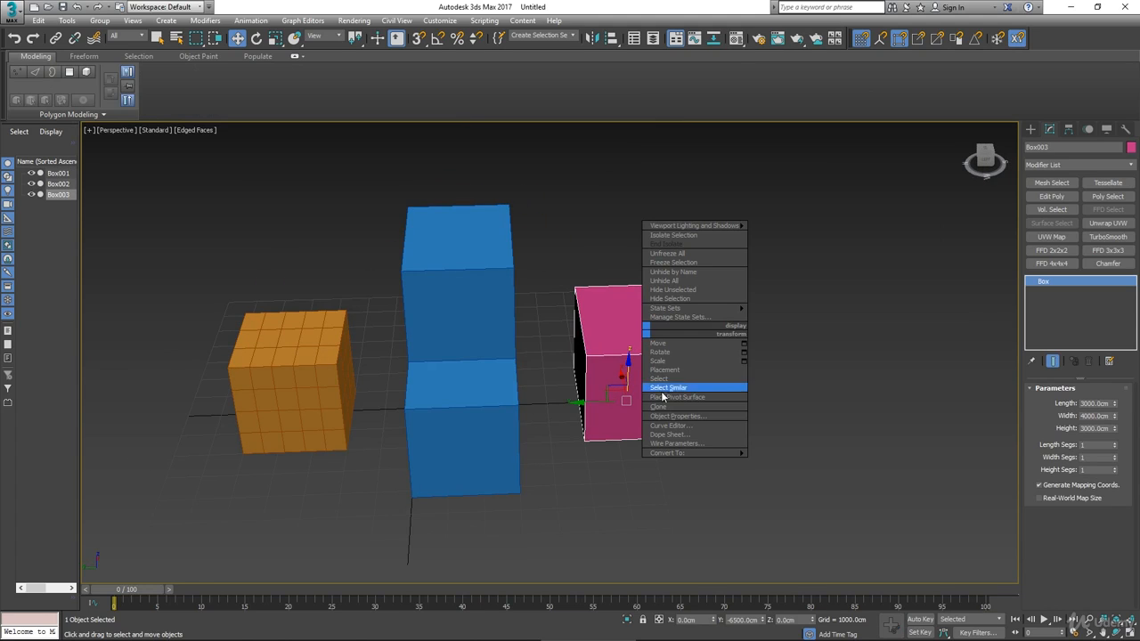
mouse_move(678, 456)
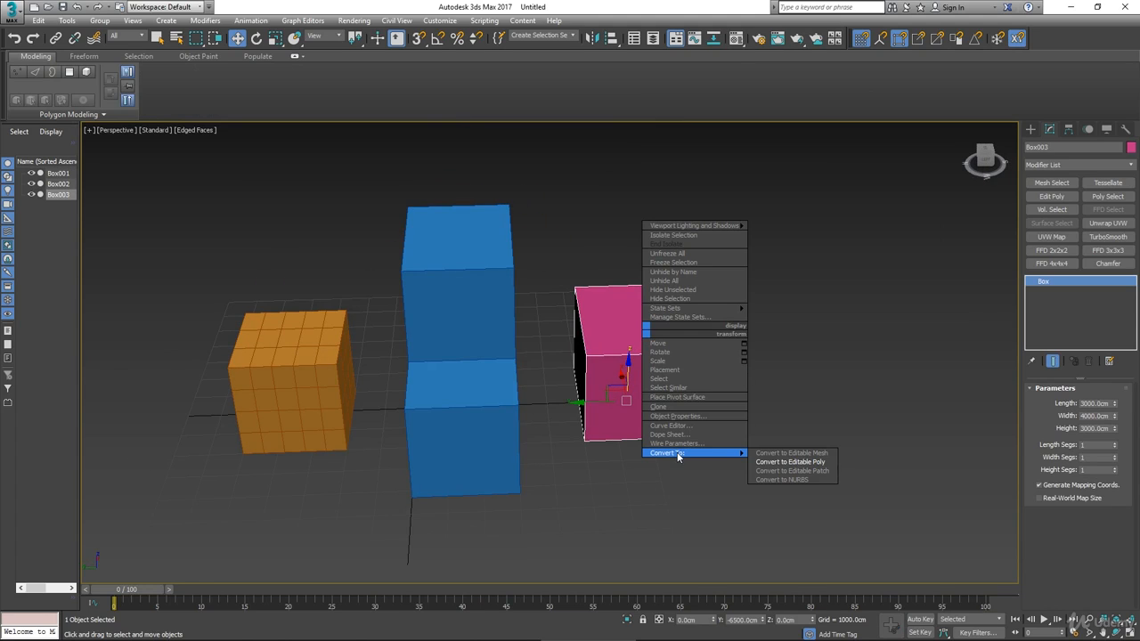
left_click(817, 454)
Compare the blue object's Editable Poly options with the pink box's Editable Mesh options
middle_click_drag(813, 455, 745, 413, "alt")
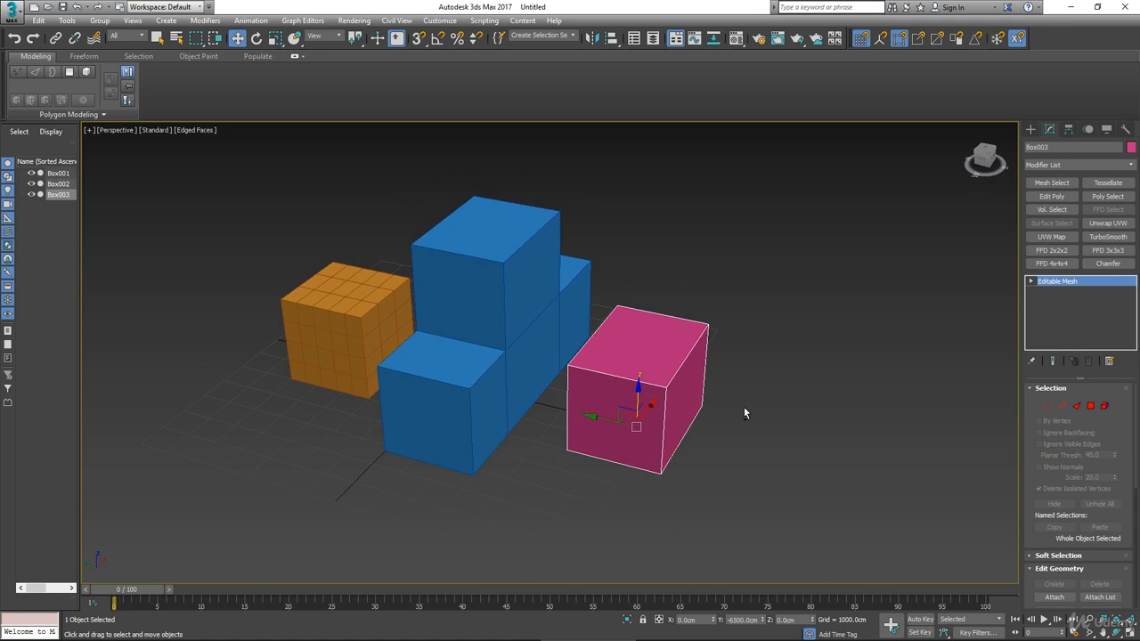
left_click(507, 222)
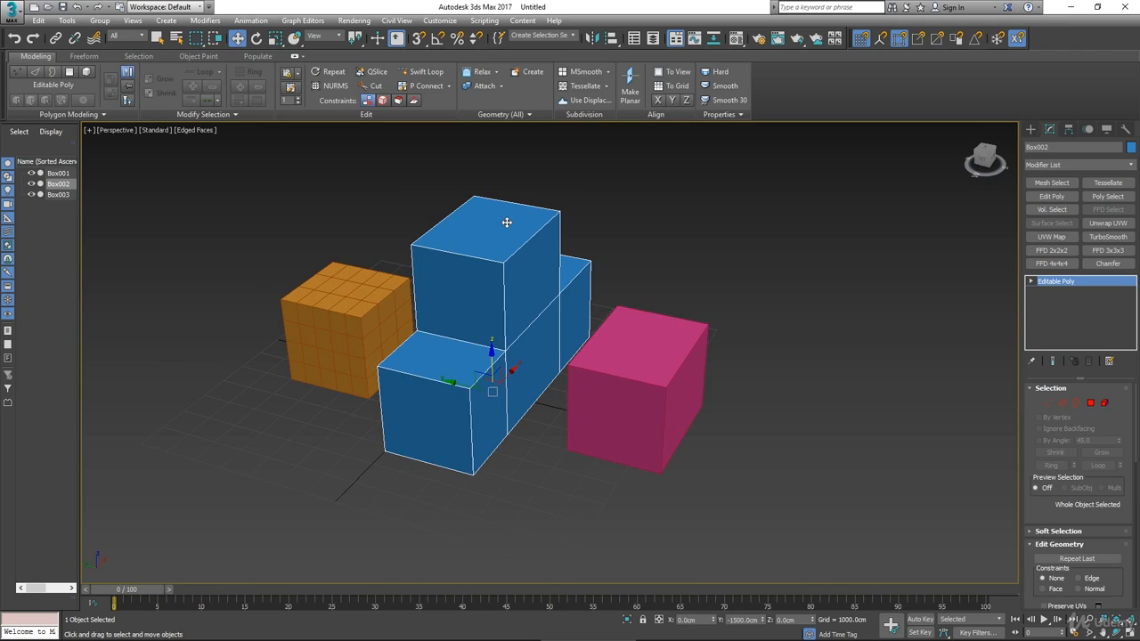
left_click(654, 370)
middle_click_drag(665, 422, 684, 371, "alt")
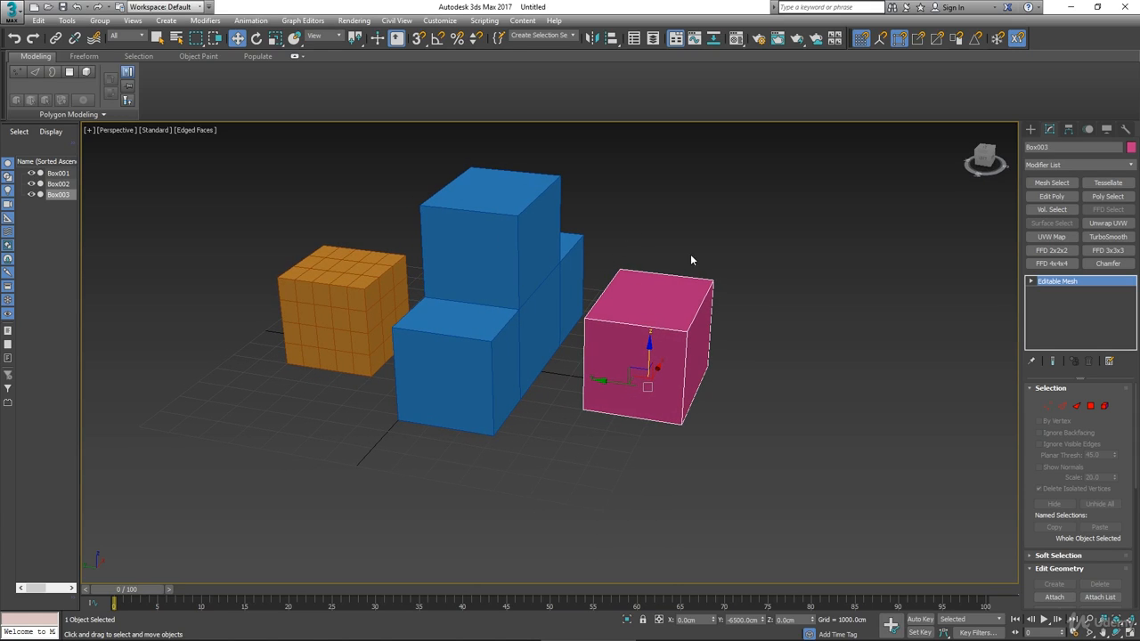
Select the top face of the pink mesh box at polygon level
mouse_move(684, 410)
middle_mouse_down("alt")
mouse_move(733, 408)
mouse_move(662, 401)
mouse_move(649, 412)
mouse_move(659, 425)
mouse_move(662, 364)
mouse_move(694, 427)
middle_mouse_up("alt")
left_click(1091, 406)
left_click(719, 311)
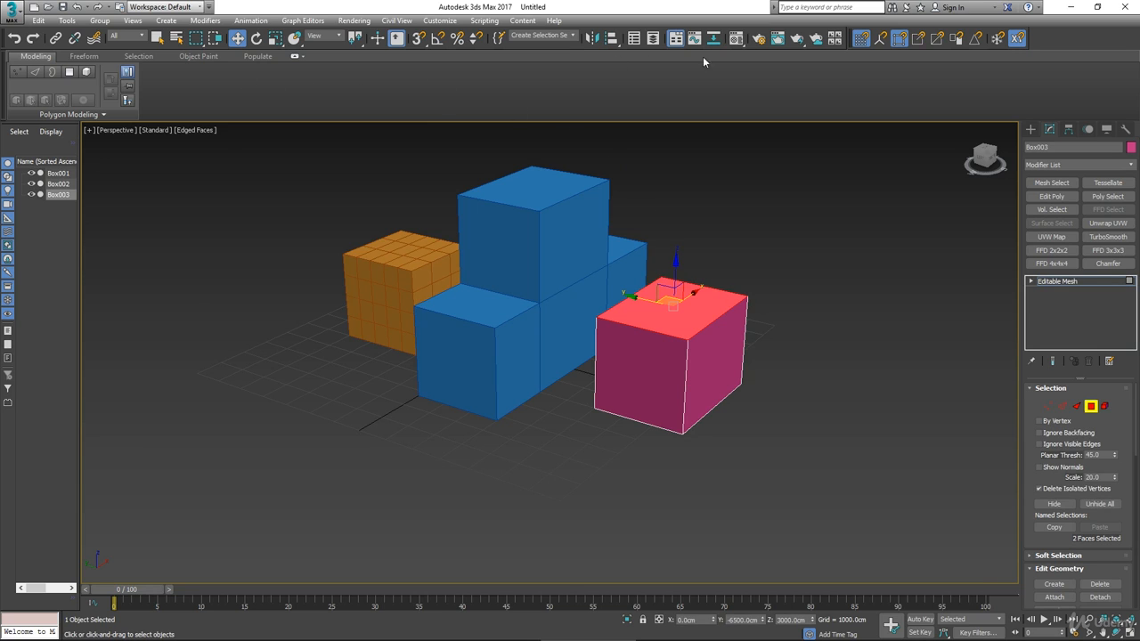
Deselect the pink mesh box's top face and inspect the box beside the blue and orange objects
left_click(844, 363)
scroll(844, 363, "up", 4)
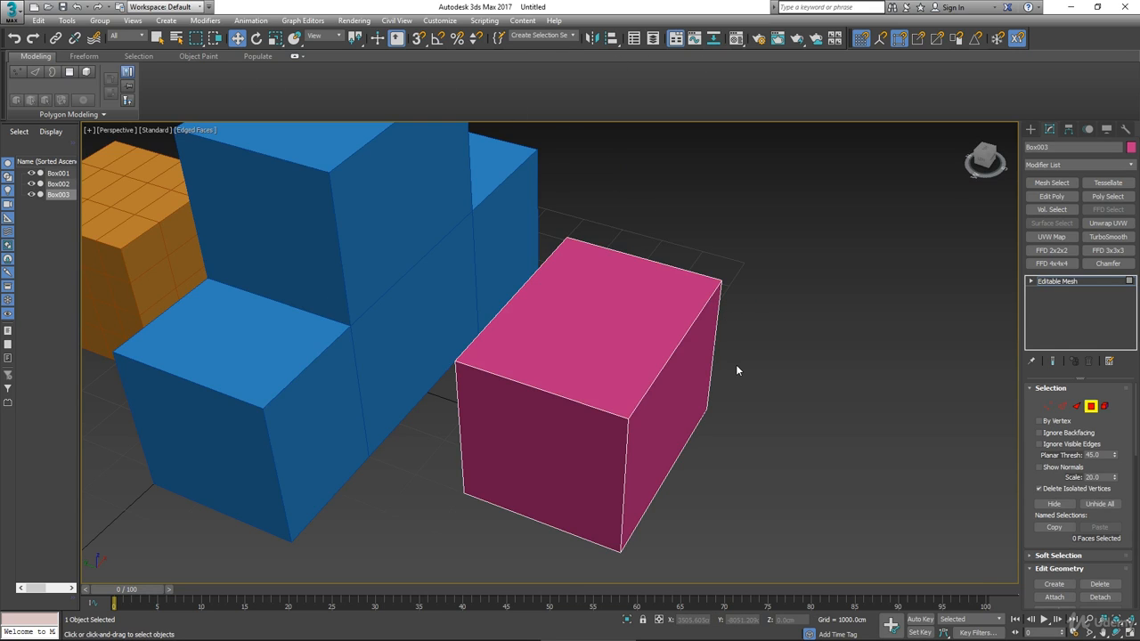
mouse_move(522, 375)
middle_mouse_down("alt")
mouse_move(504, 346)
mouse_move(518, 378)
middle_mouse_up("alt")
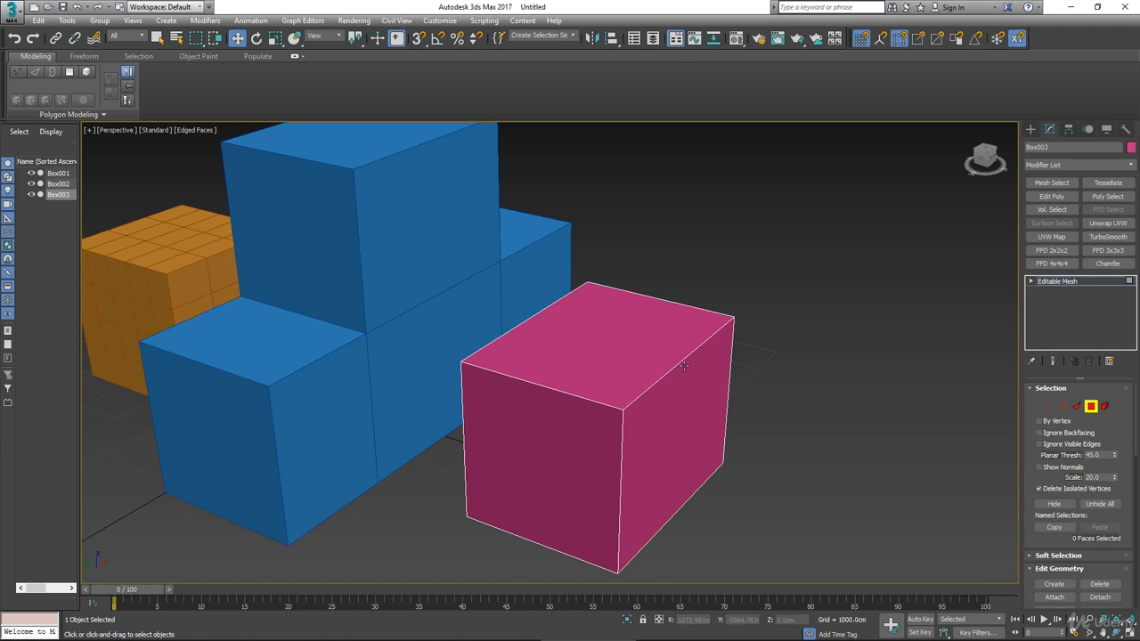
middle_click_drag(568, 373, 607, 327)
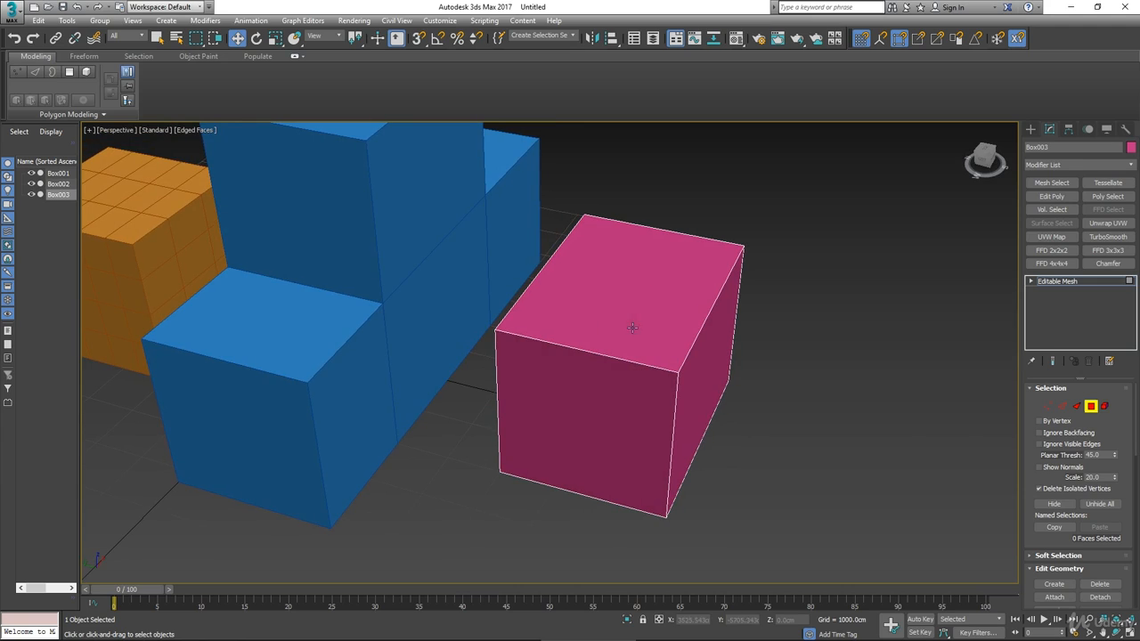
right_click(625, 322)
left_click(789, 197)
middle_click_drag(588, 330, 671, 323, "alt")
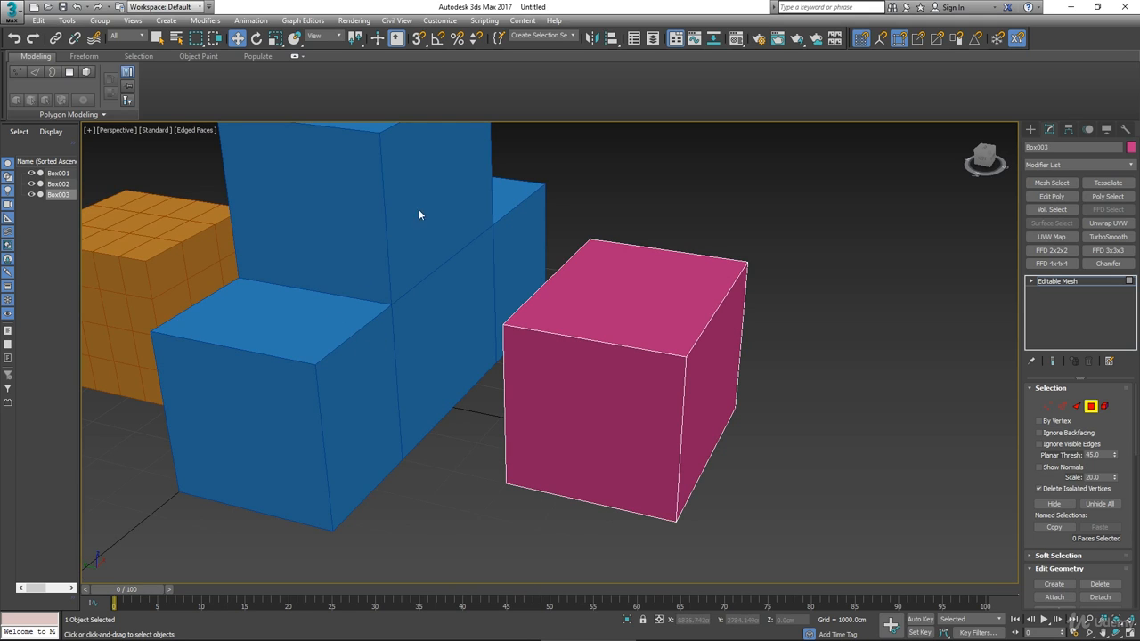
middle_click_drag(404, 190, 408, 233)
scroll(375, 313, "down", 3)
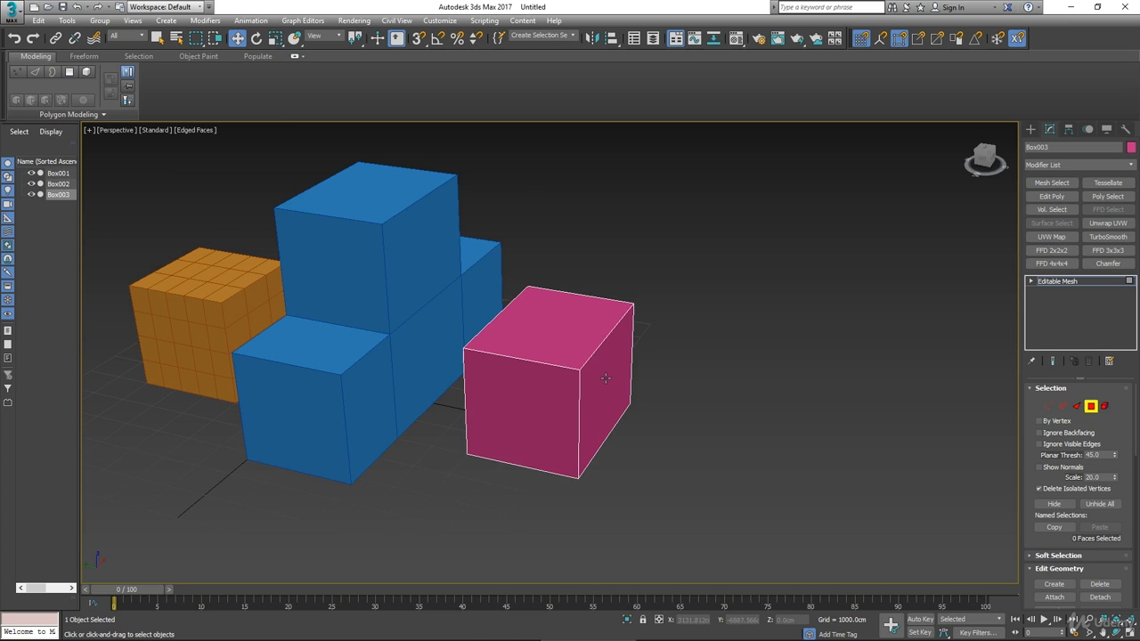
Turn off Edges Only in the pink mesh box's object properties
right_click(556, 317)
mouse_move(596, 443)
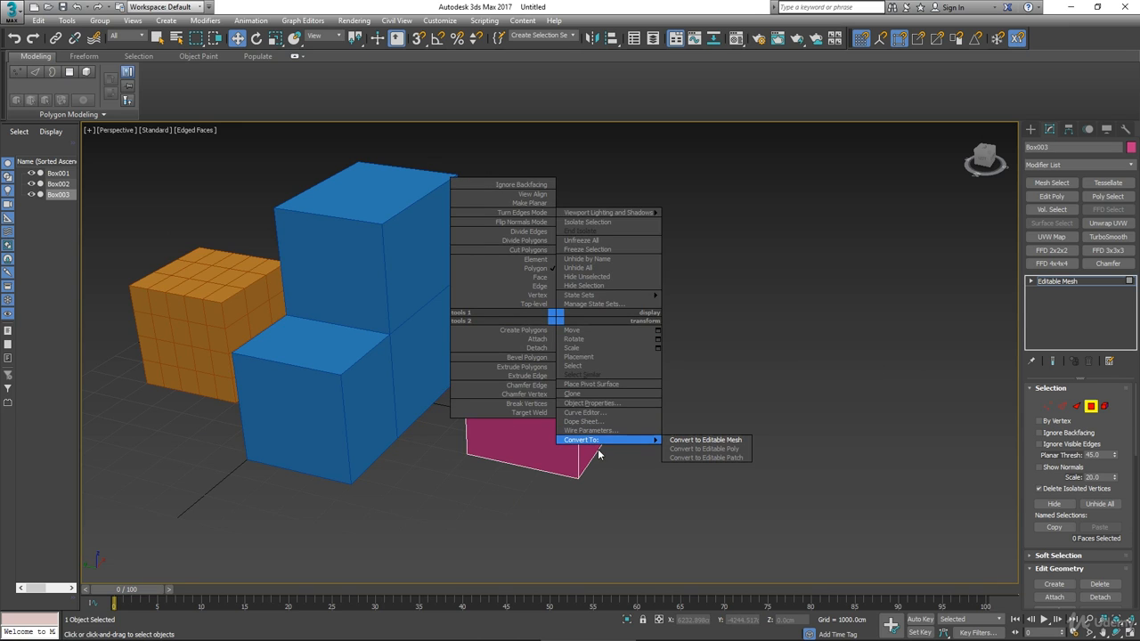
left_click(593, 404)
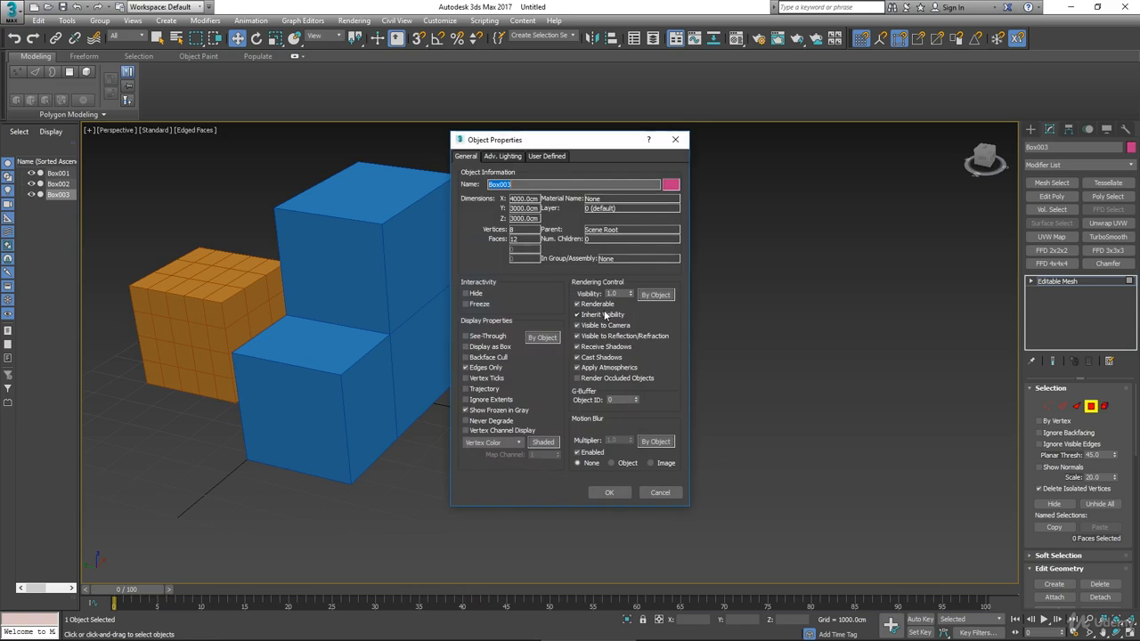
left_click(608, 492)
middle_click_drag(630, 475, 577, 458, "alt")
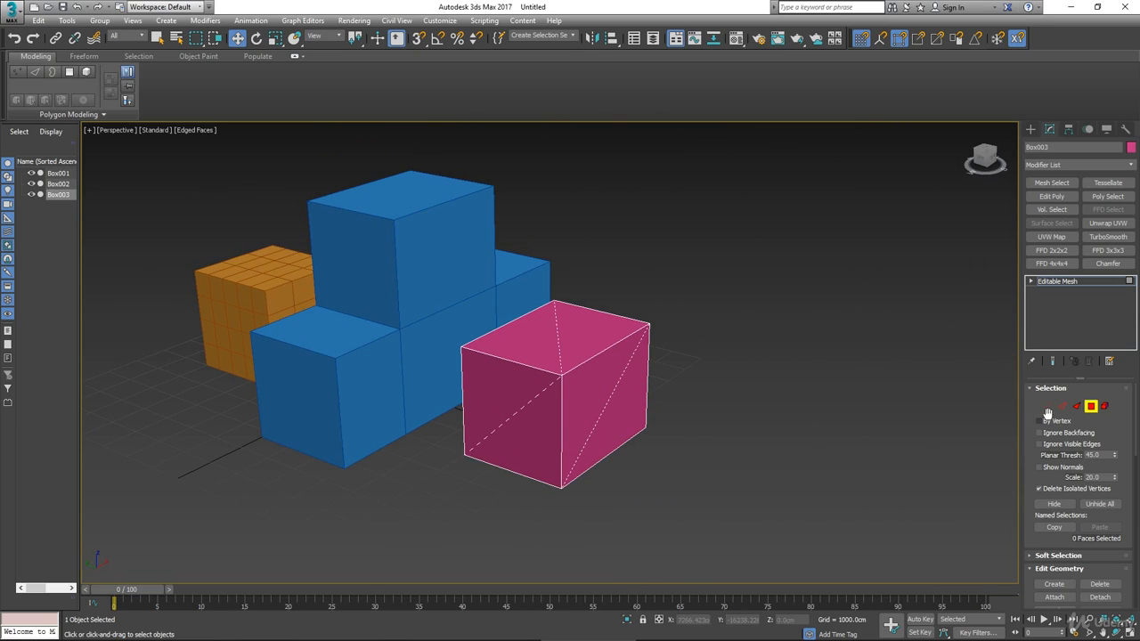
Select the diagonal edge across the pink box's top face at edge level, try raising it, and undo the move
key("2")
left_click(556, 337)
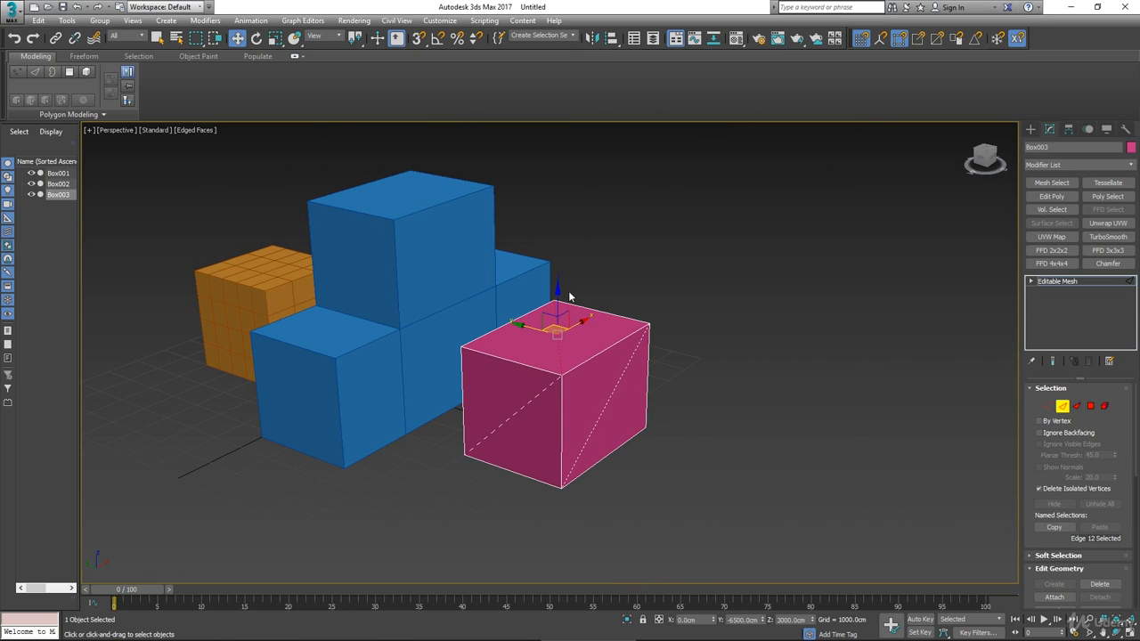
left_click_drag(558, 289, 557, 276)
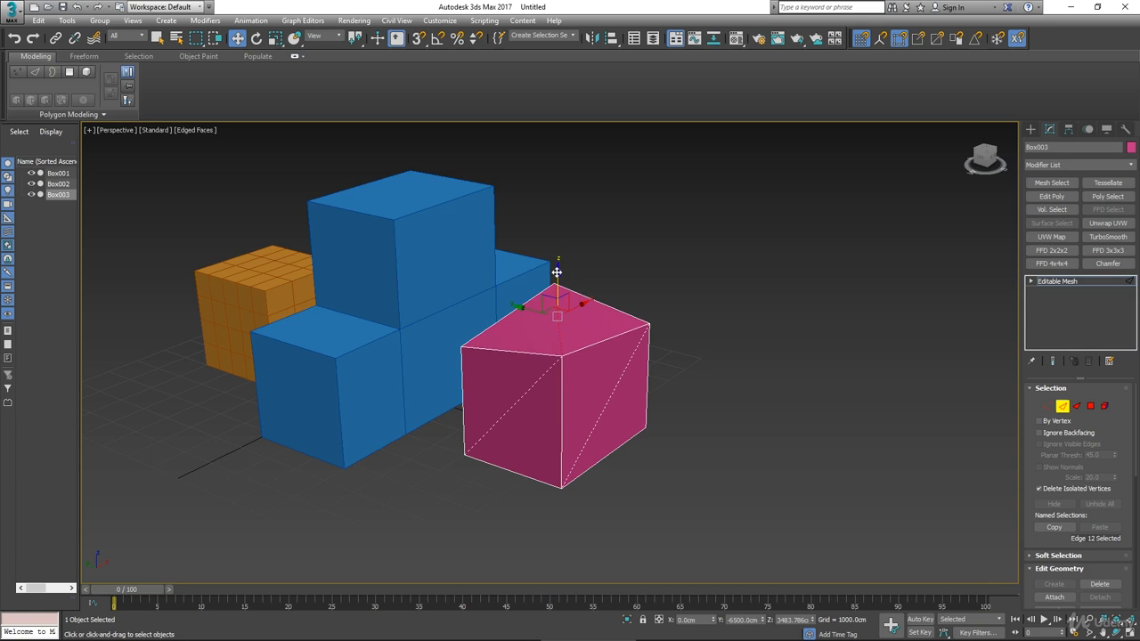
key("ctrl+z")
Set the selected diagonal edge on the pink box's top face to Visible and deselect it
middle_click_drag(375, 357, 419, 336, "alt")
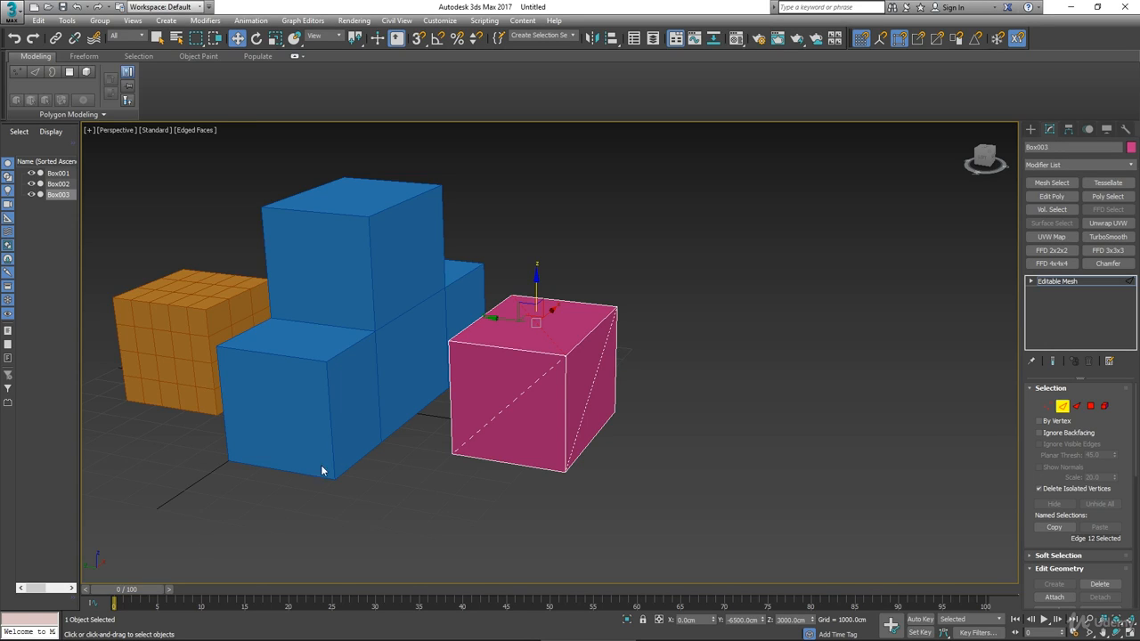
middle_click_drag(514, 399, 595, 394, "alt")
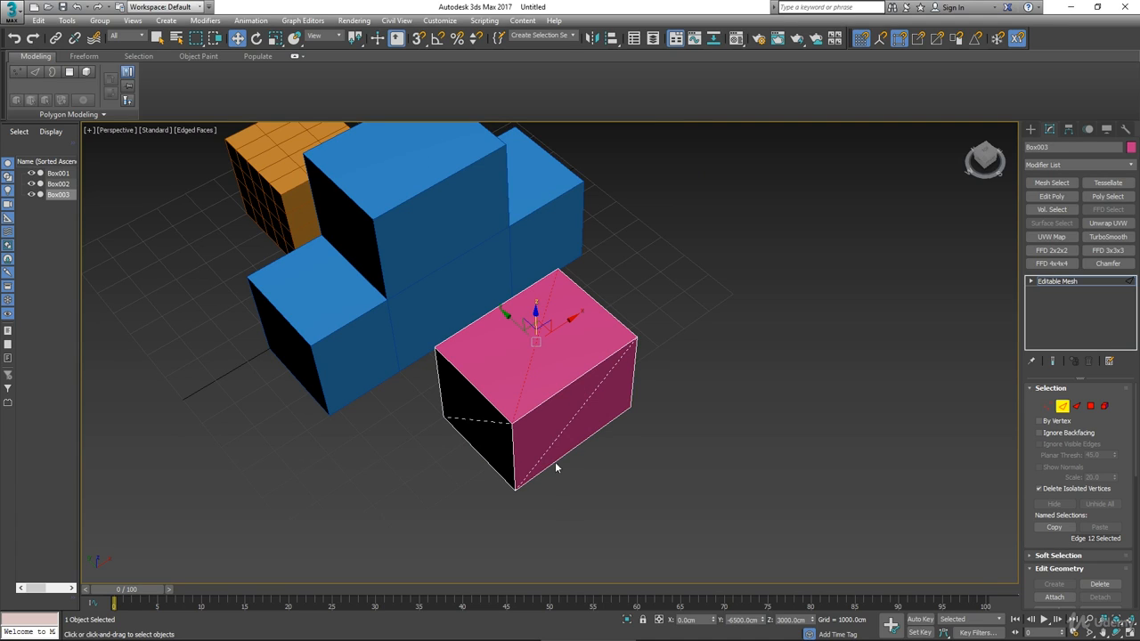
middle_click_drag(522, 466, 580, 445, "alt")
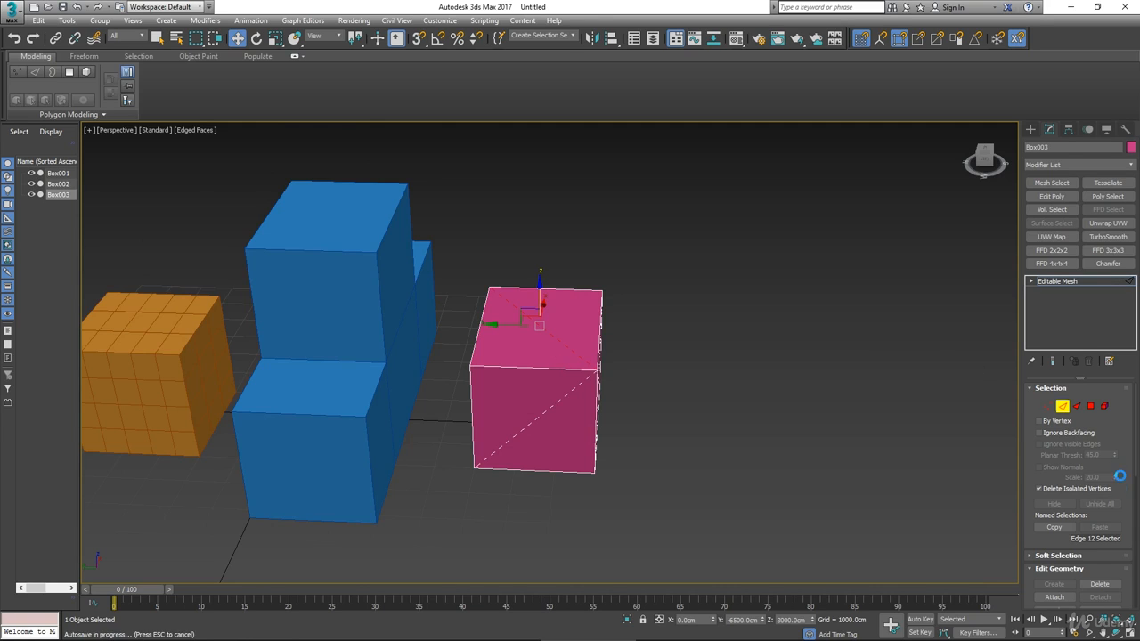
scroll(1050, 436, "down", 5)
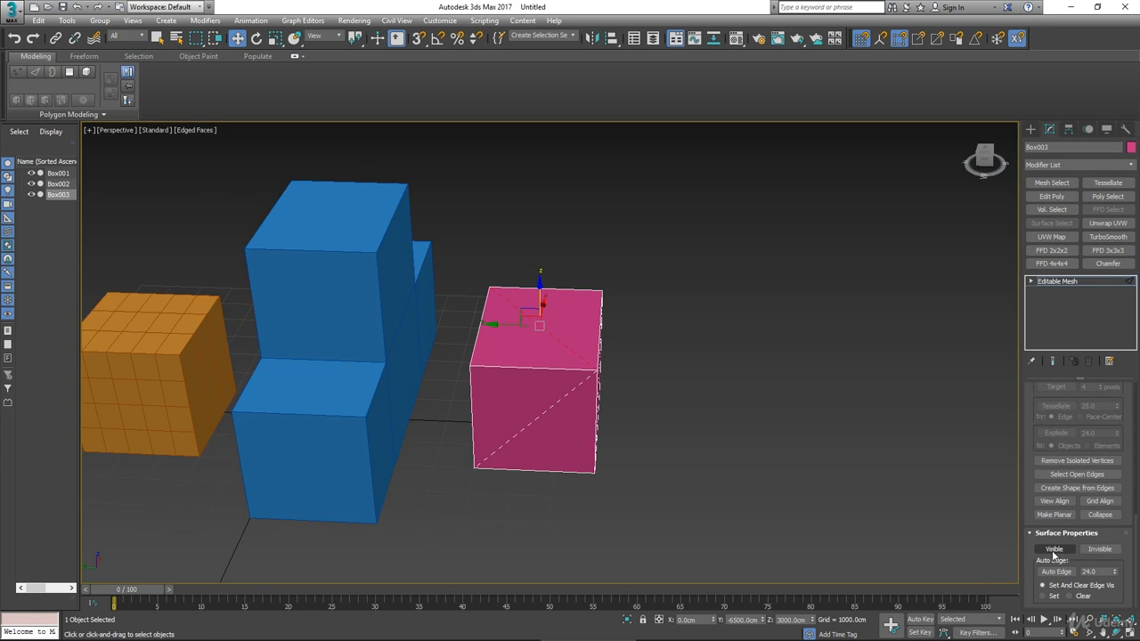
middle_click_drag(750, 511, 565, 385, "alt")
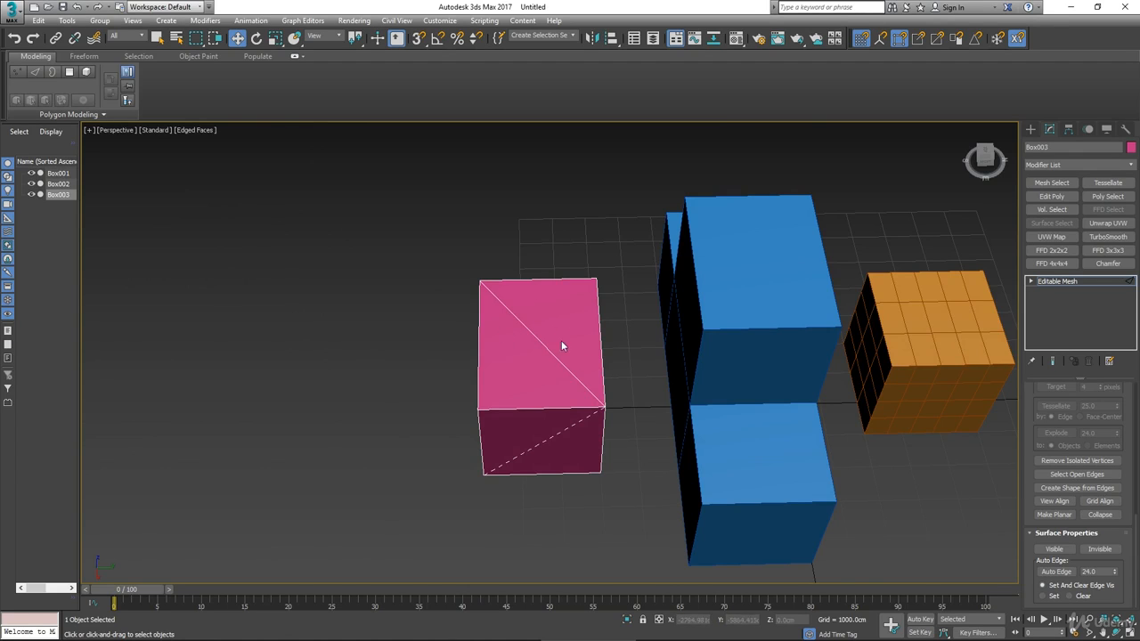
middle_click_drag(561, 444, 528, 353, "alt")
Turn Edges Only back on in the pink mesh box's object properties and inspect its top face
right_click(528, 353)
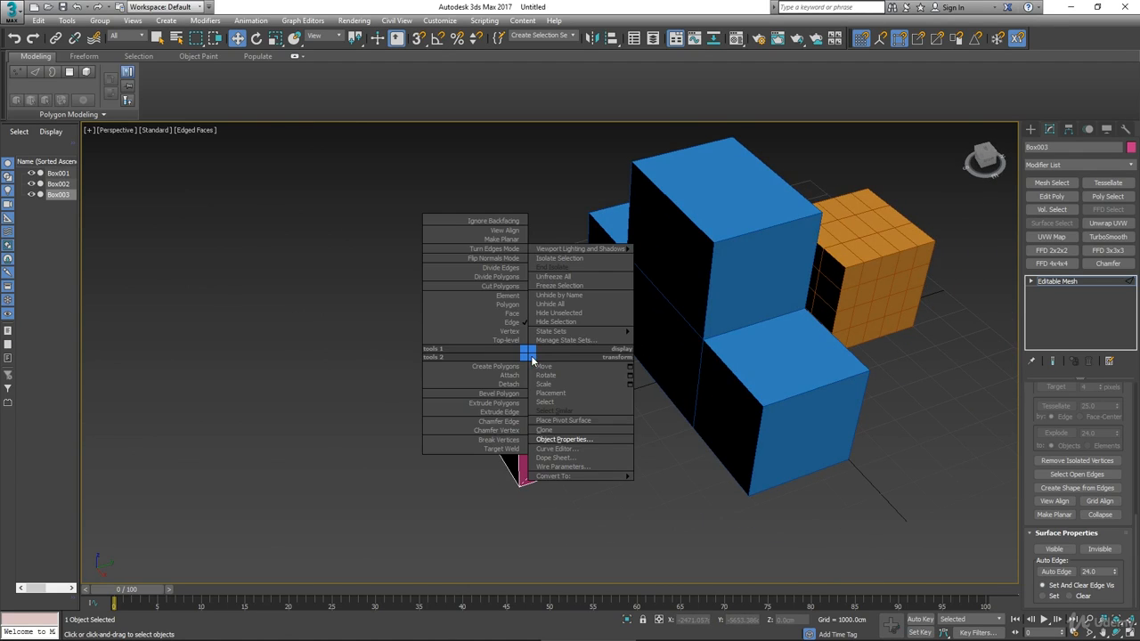
left_click(561, 439)
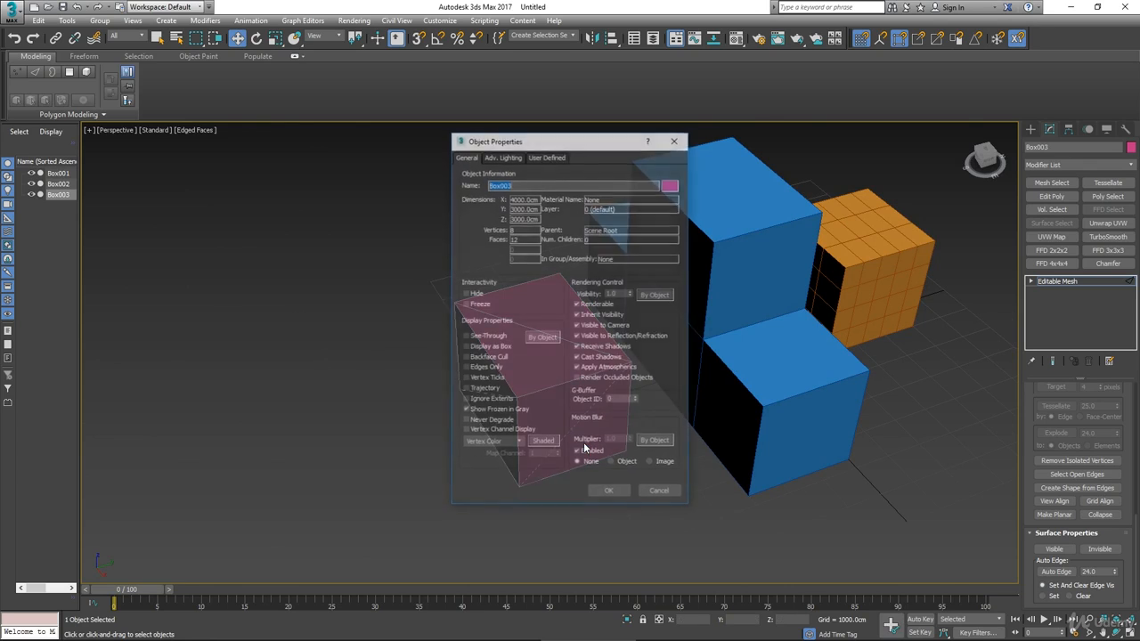
left_click(465, 368)
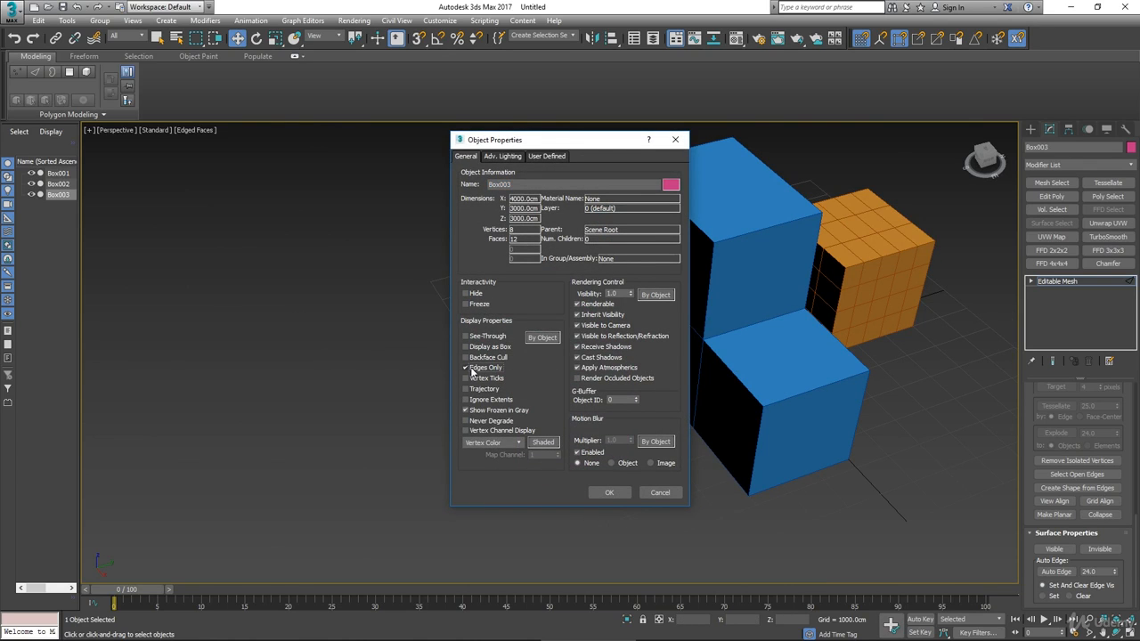
left_click(609, 493)
middle_click_drag(603, 490, 550, 403, "alt")
middle_click_drag(578, 470, 468, 486, "alt")
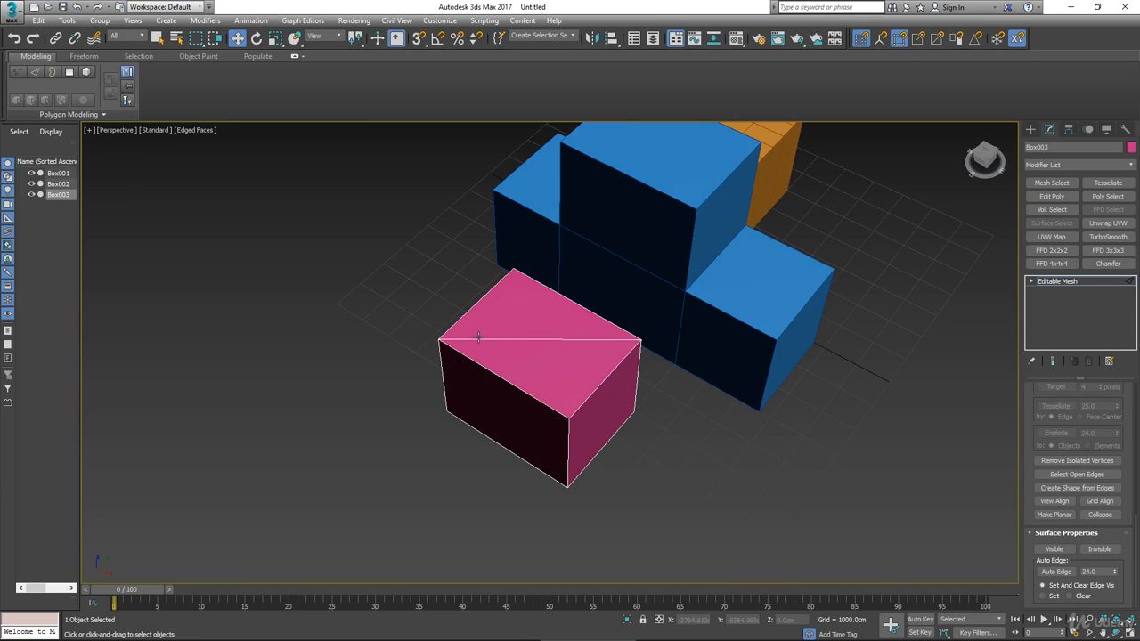
middle_click_drag(531, 350, 713, 360, "alt")
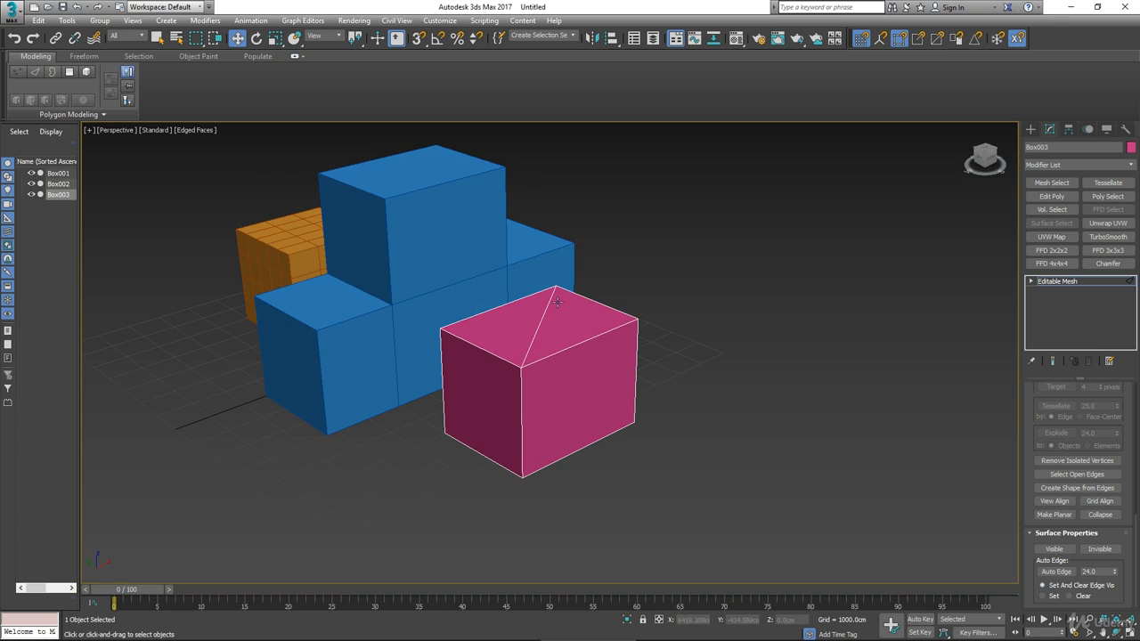
middle_click_drag(532, 324, 545, 348, "alt")
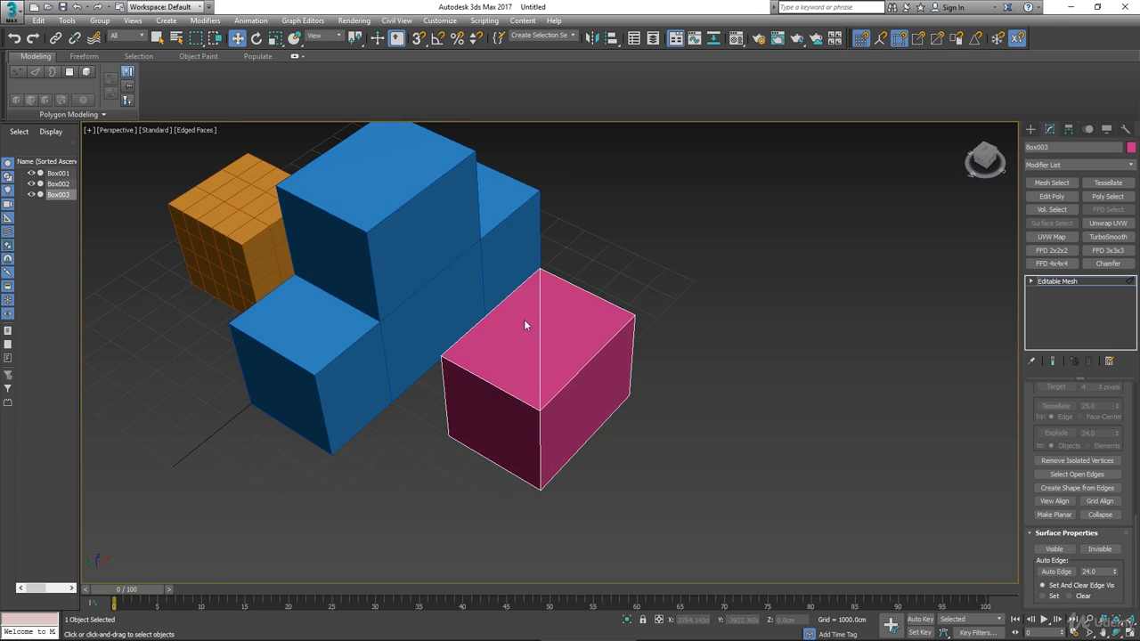
mouse_move(550, 326)
middle_mouse_down("alt")
mouse_move(522, 351)
mouse_move(540, 326)
middle_mouse_up("alt")
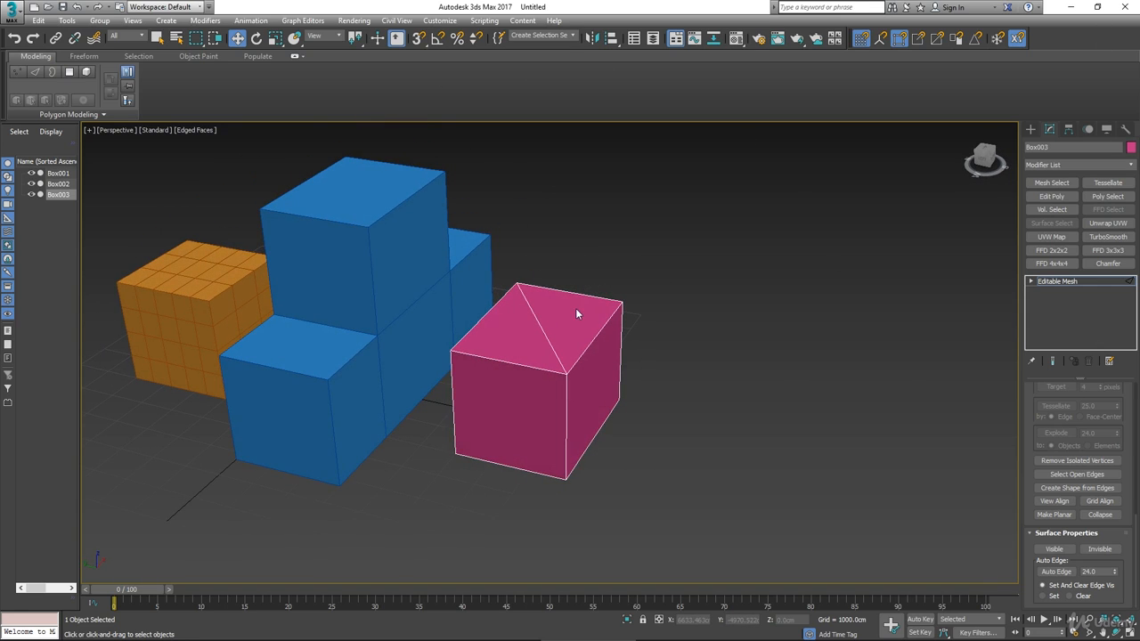
Switch the pink mesh box from edge-level to polygon-level selection
left_click_drag(1031, 395, 1031, 638)
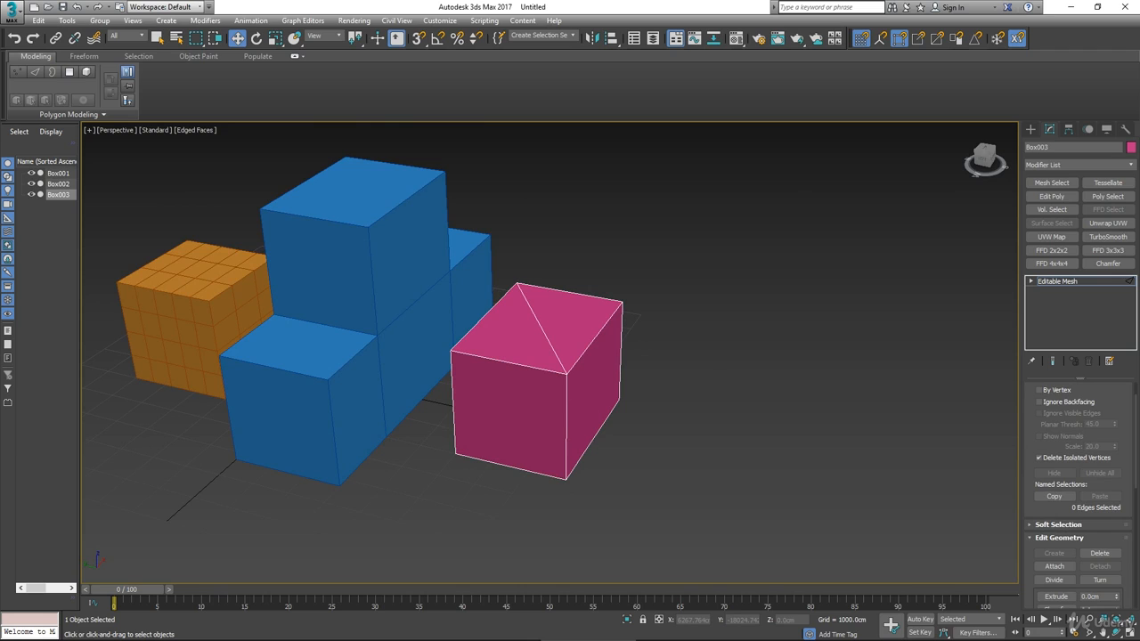
left_click_drag(1106, 399, 1106, 429)
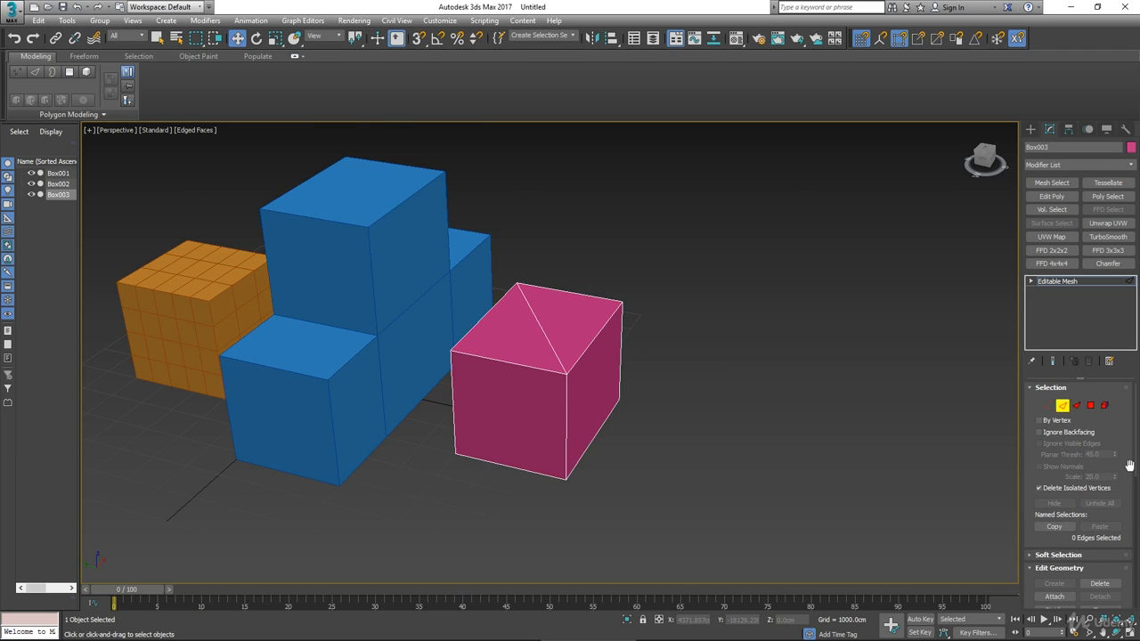
left_click(1089, 405)
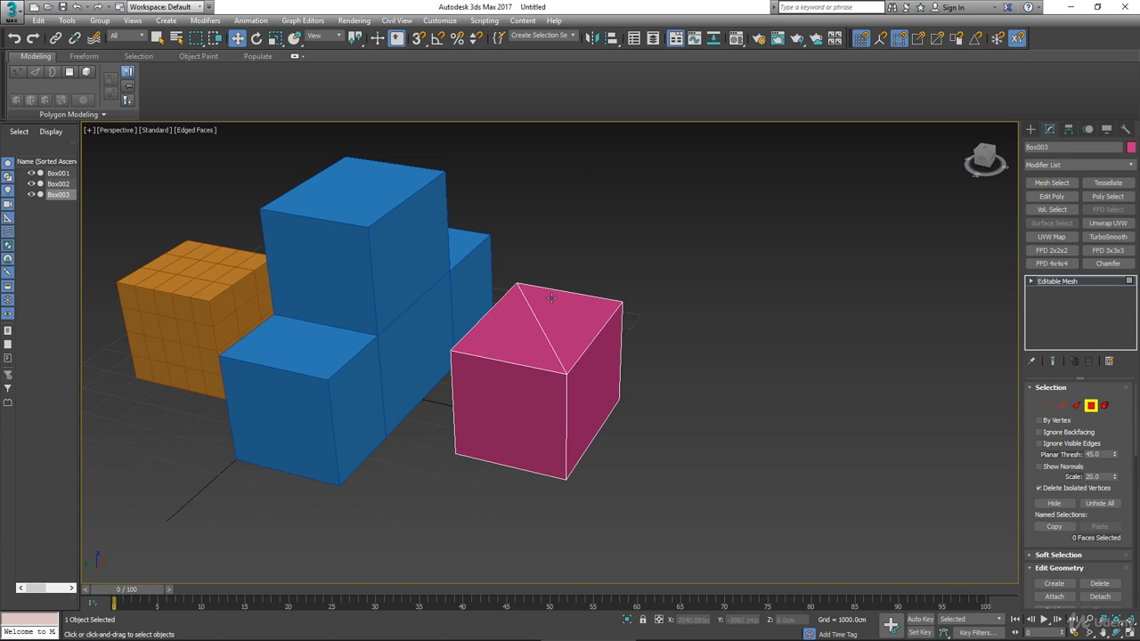
middle_click_drag(696, 432, 682, 428, "alt")
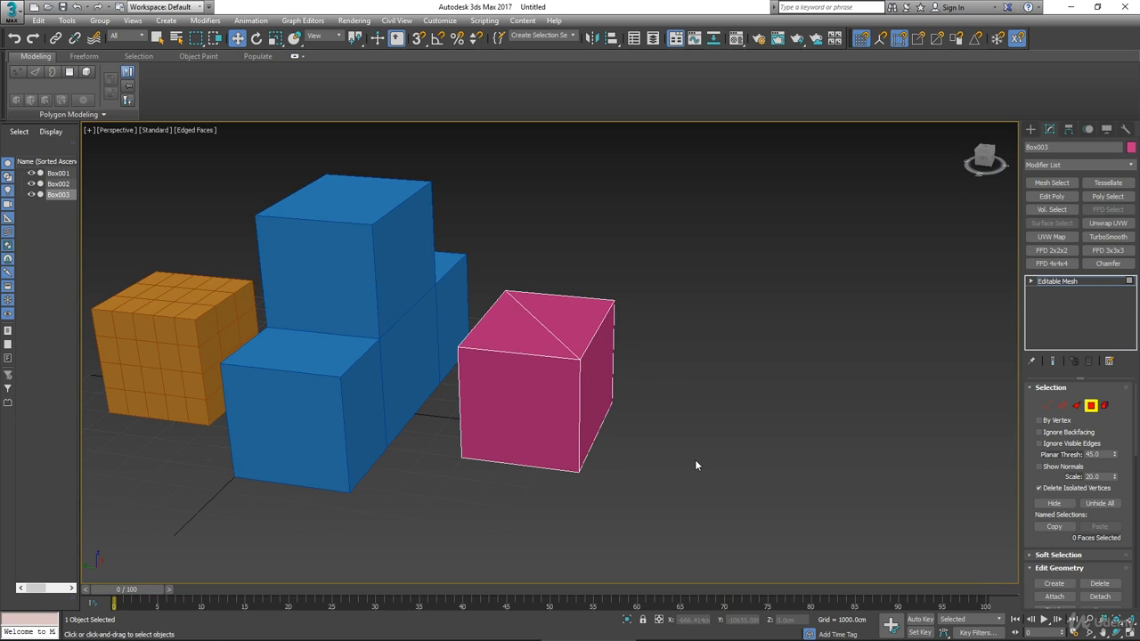
Convert the pink mesh box to an Editable Poly
right_click(504, 368)
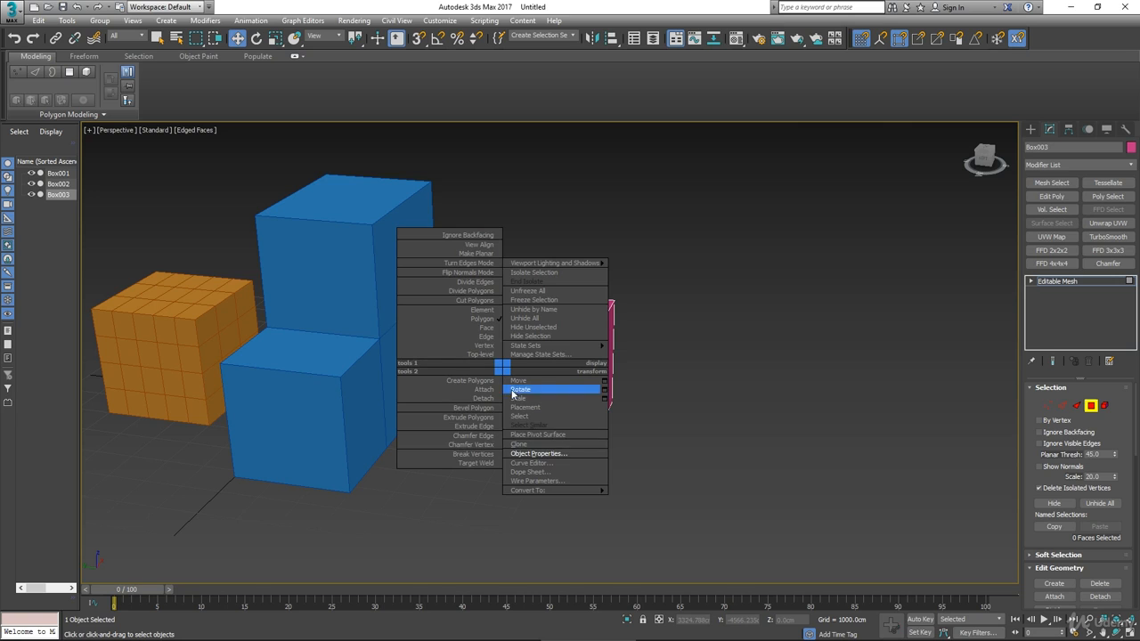
mouse_move(549, 488)
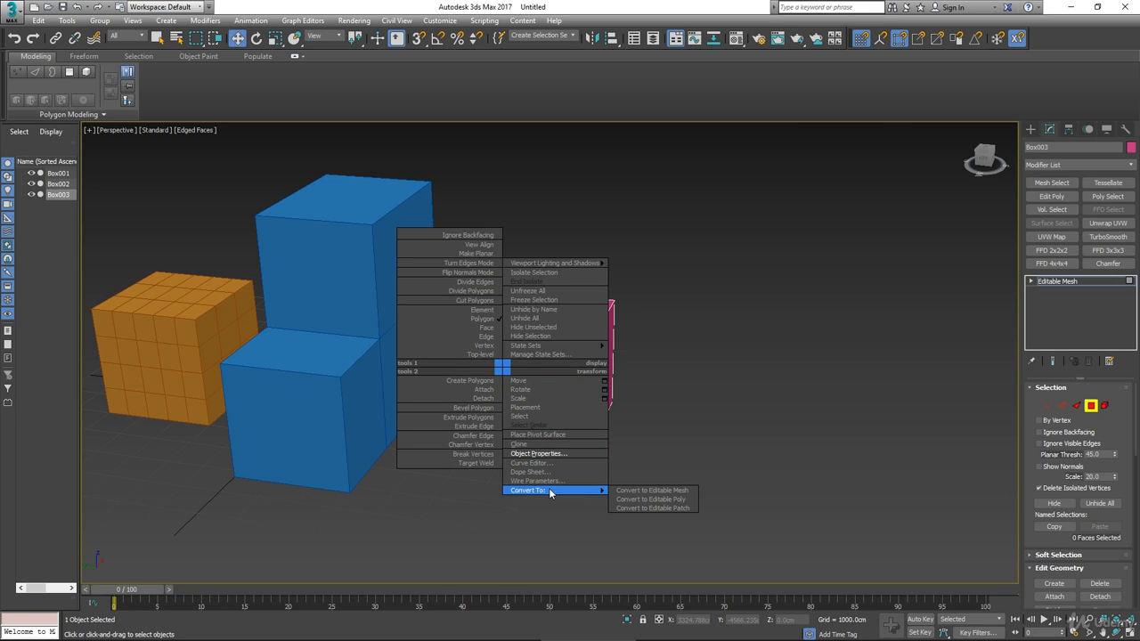
left_click(634, 498)
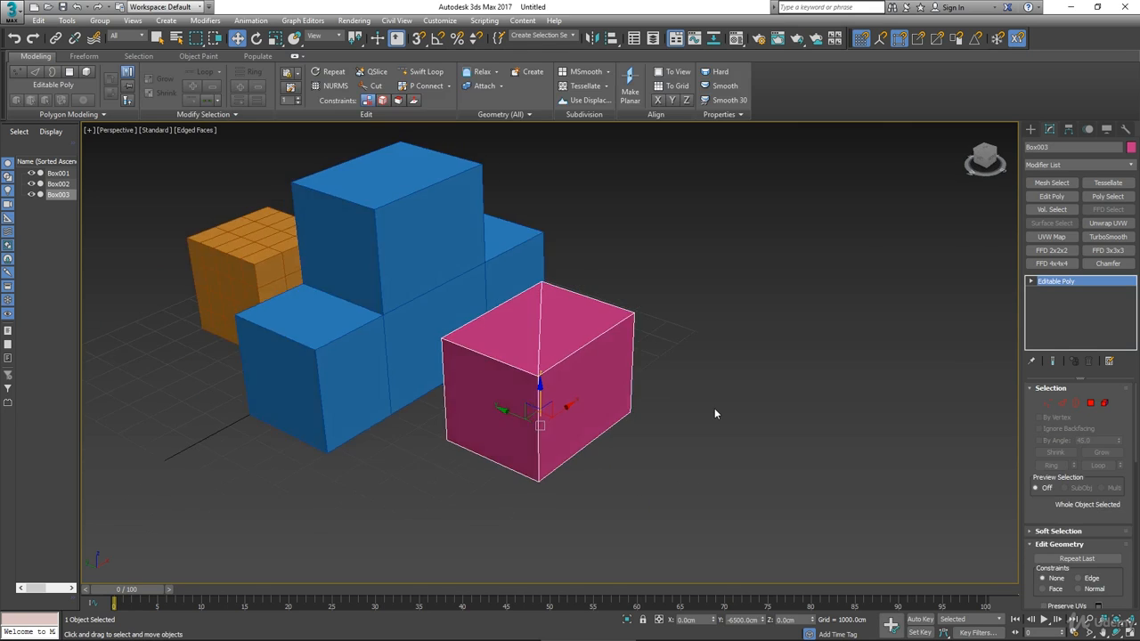
Extrude one triangular half of the pink box's top face upward at polygon level
left_click(1090, 403)
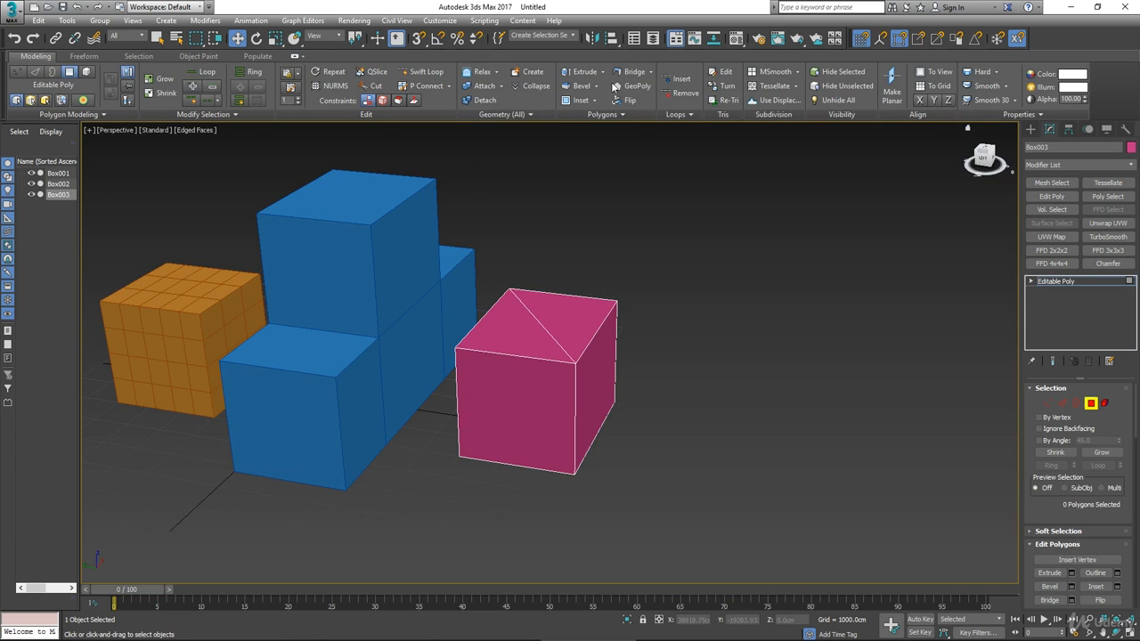
middle_click_drag(605, 284, 567, 318, "alt")
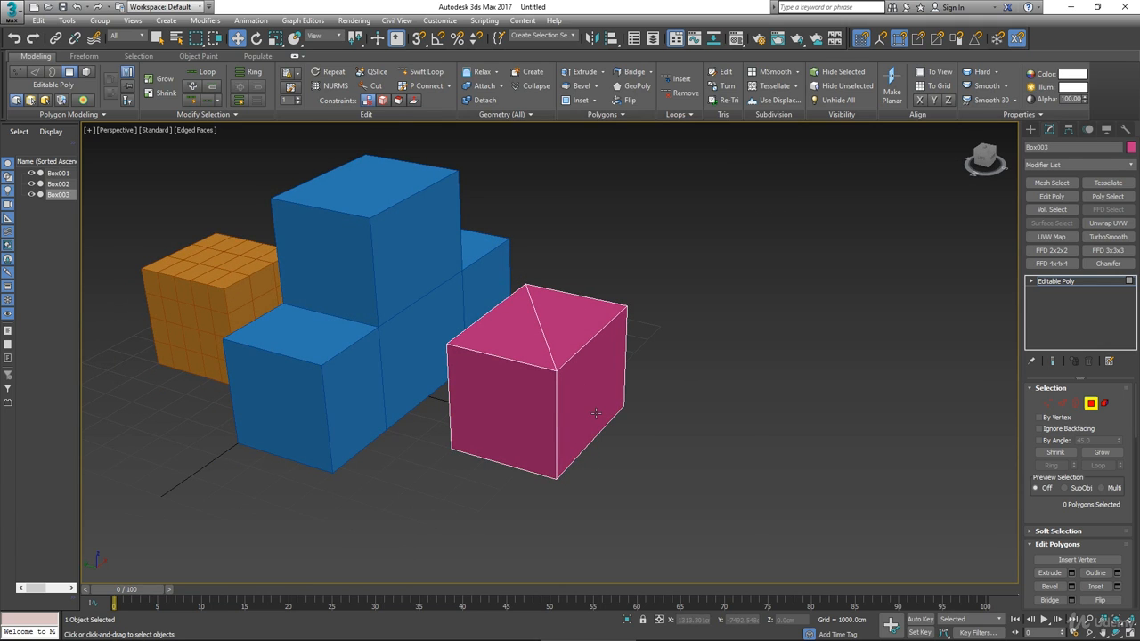
left_click(579, 342)
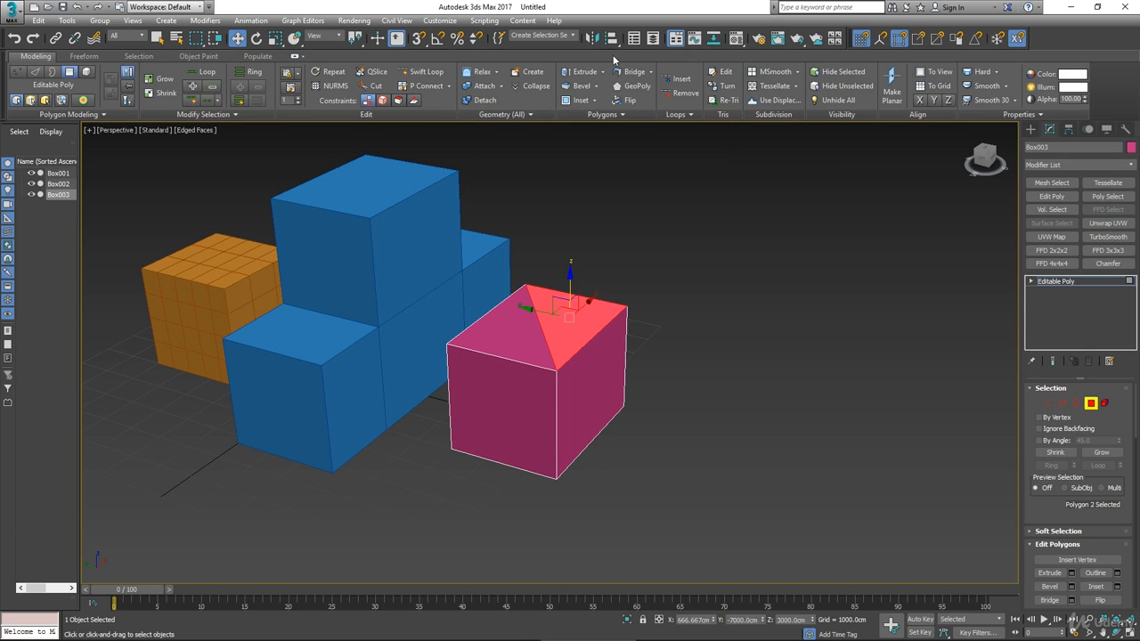
left_click(580, 71)
left_click_drag(580, 300, 581, 93)
middle_click_drag(586, 163, 748, 298, "alt")
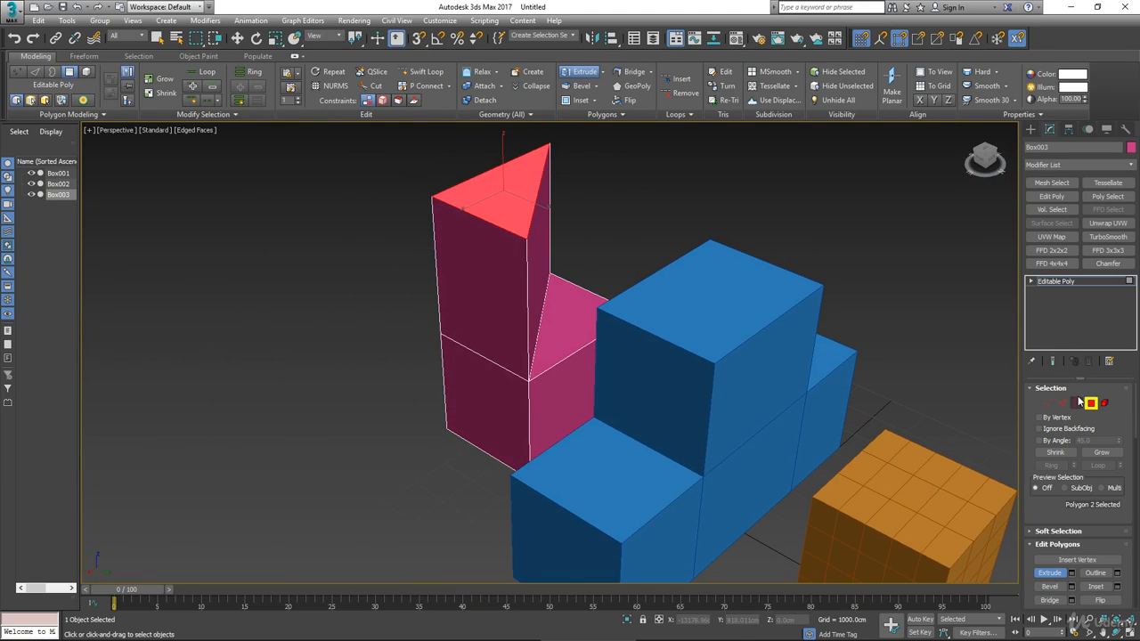
Leave the pink box's polygon level and turn off Edges Only in the blue poly box's object properties
left_click(1091, 403)
left_click(768, 315)
middle_click_drag(910, 384, 750, 359, "alt")
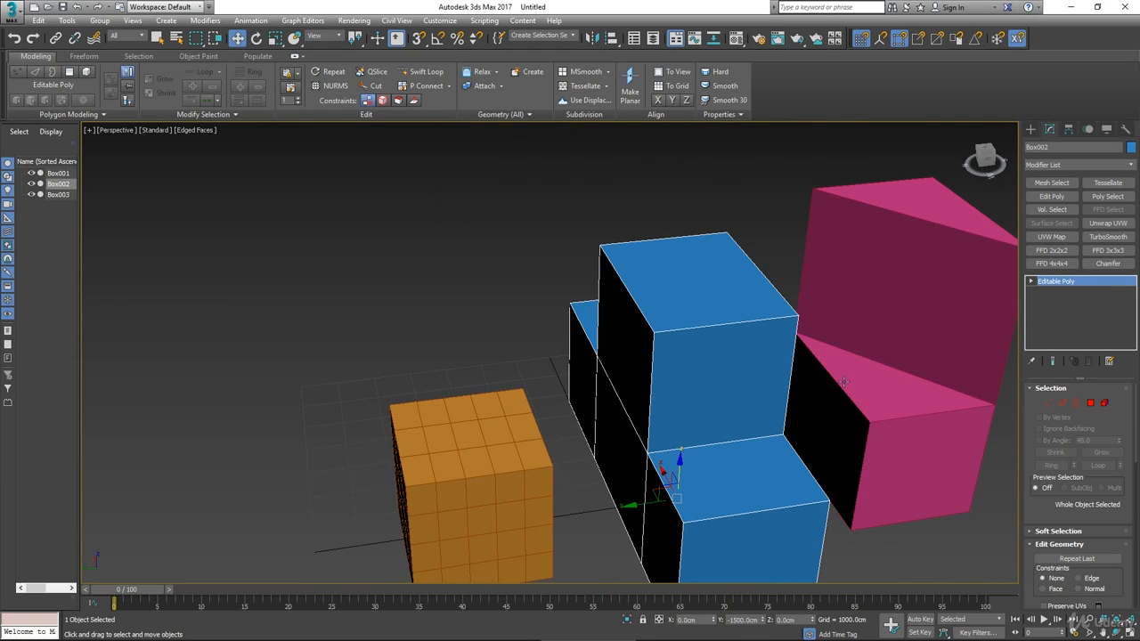
right_click(726, 304)
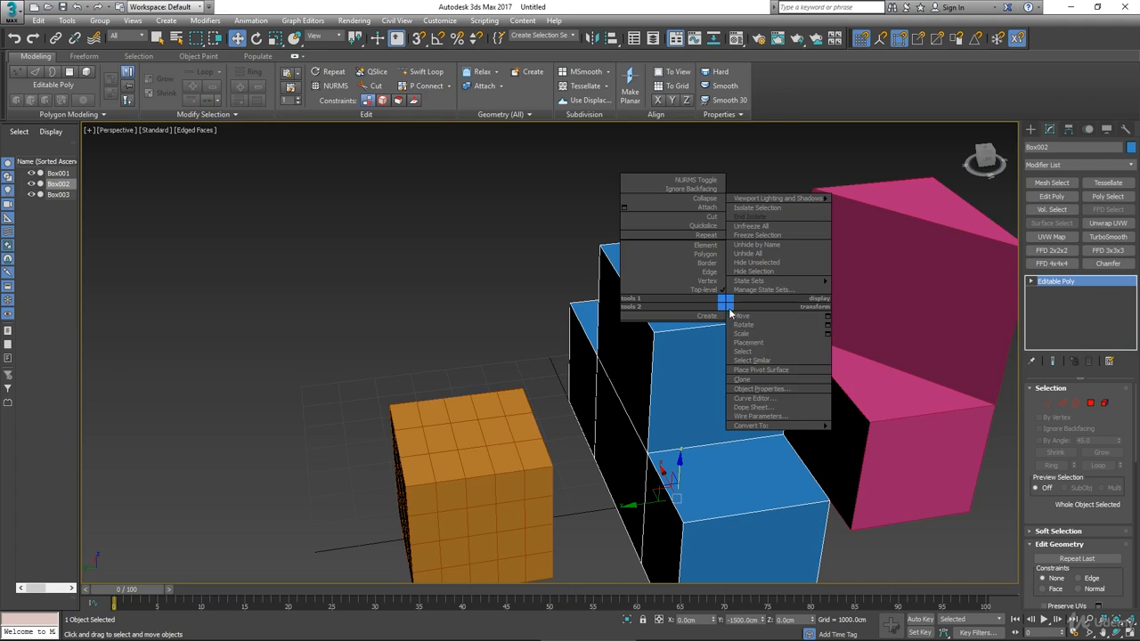
left_click(758, 389)
left_click(488, 367)
left_click(609, 492)
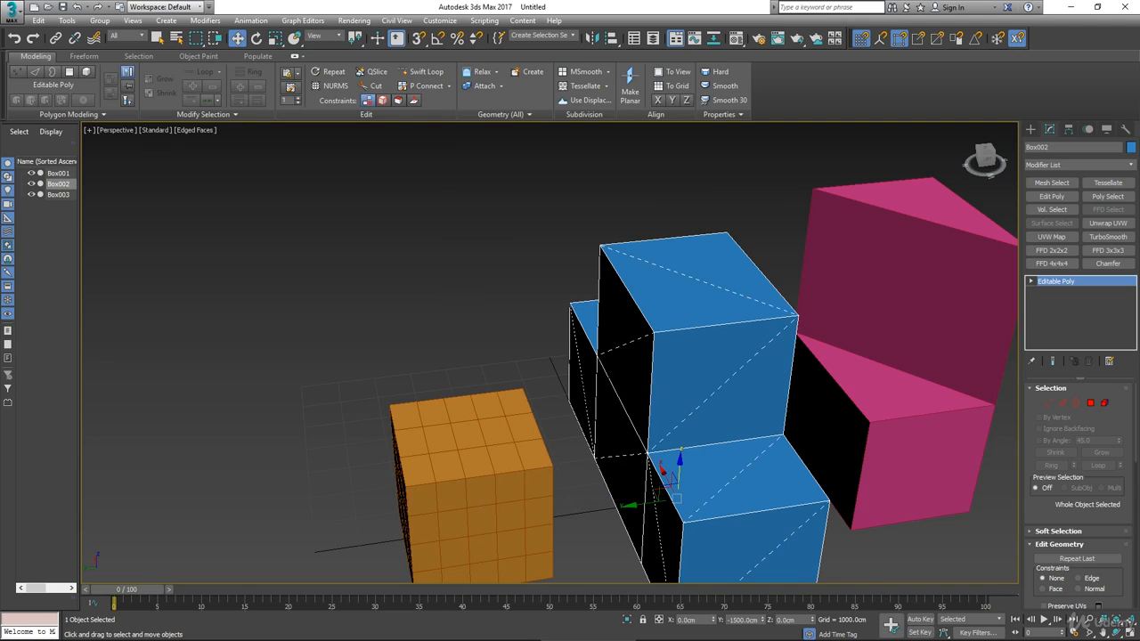
Try selecting the dashed diagonal edges of the blue poly box at edge level, and return to object level
left_click(1062, 402)
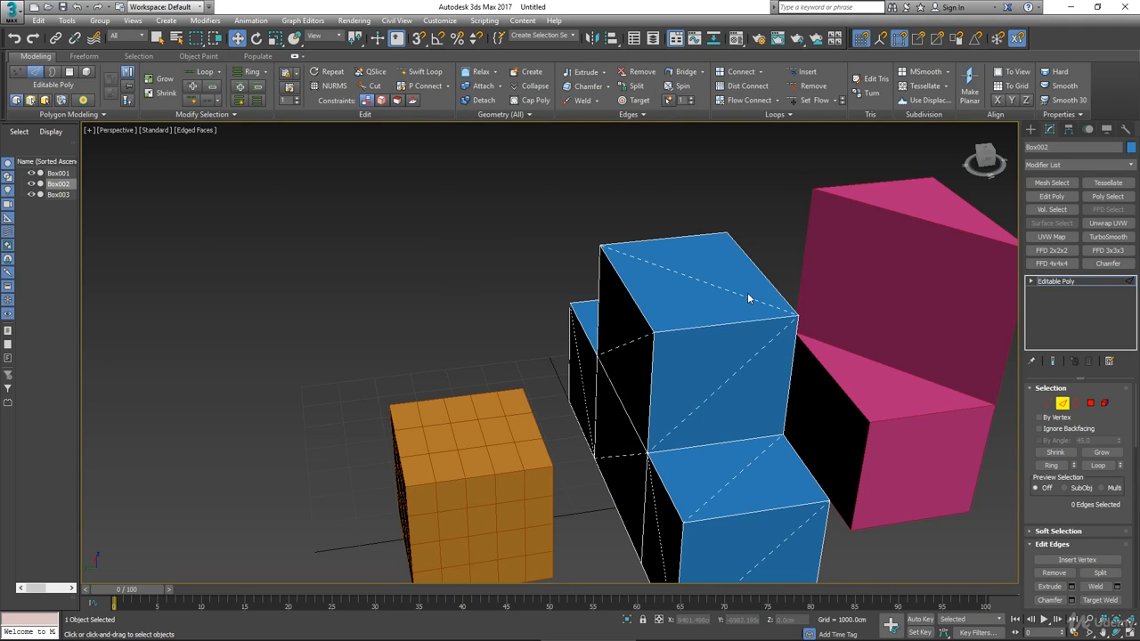
middle_click_drag(693, 283, 888, 341, "alt")
left_click(707, 288)
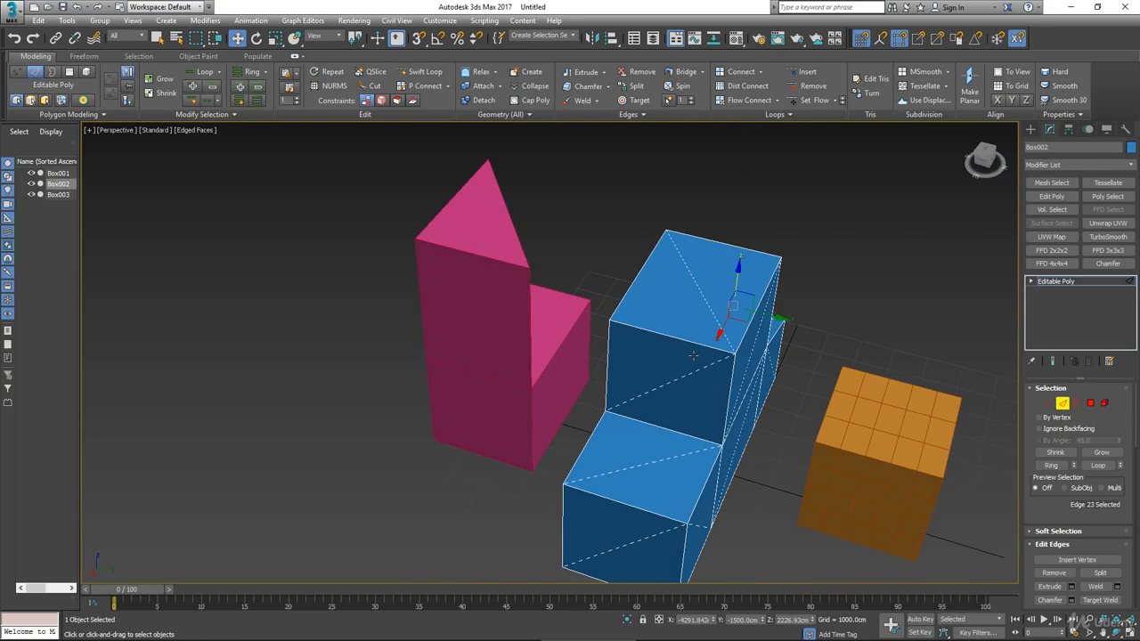
middle_click_drag(786, 378, 755, 352, "alt")
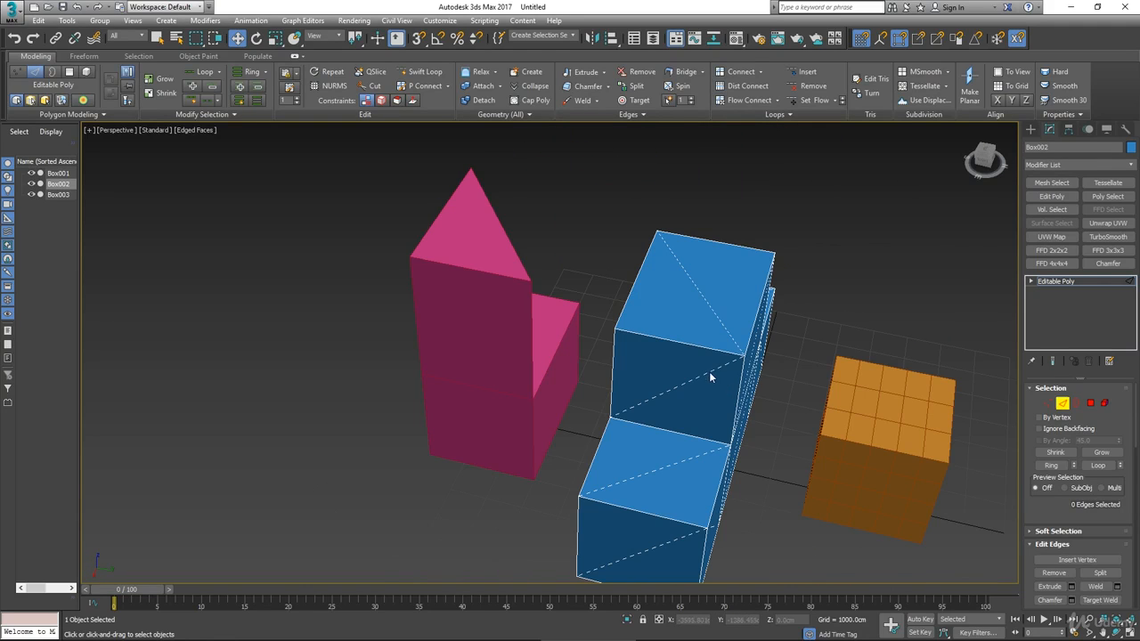
middle_click_drag(824, 339, 677, 289, "alt")
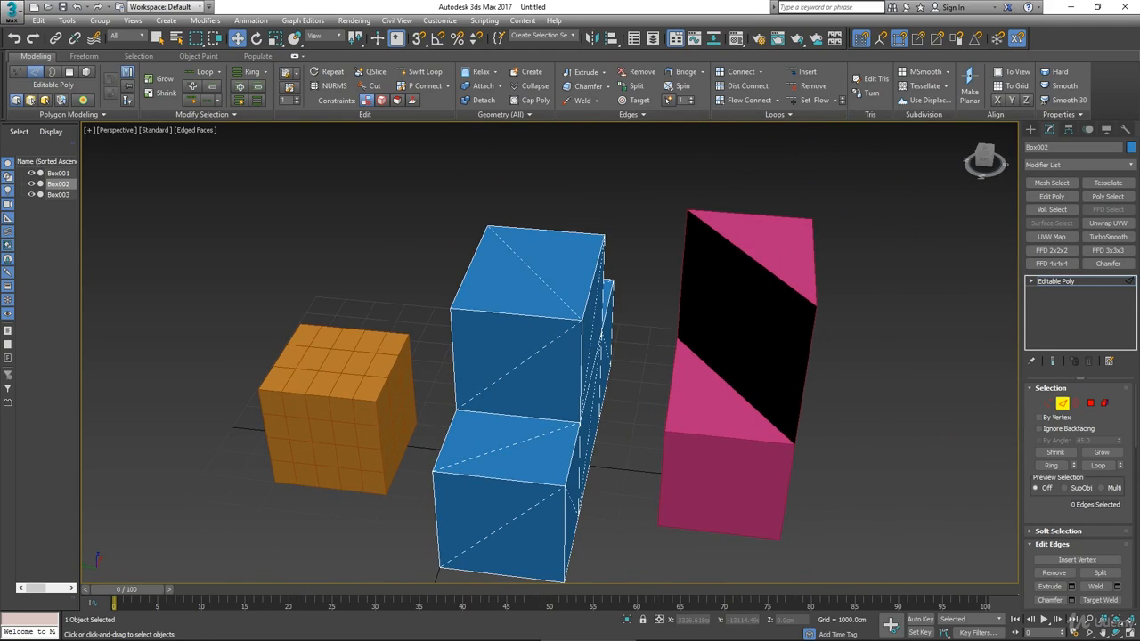
left_click(1062, 402)
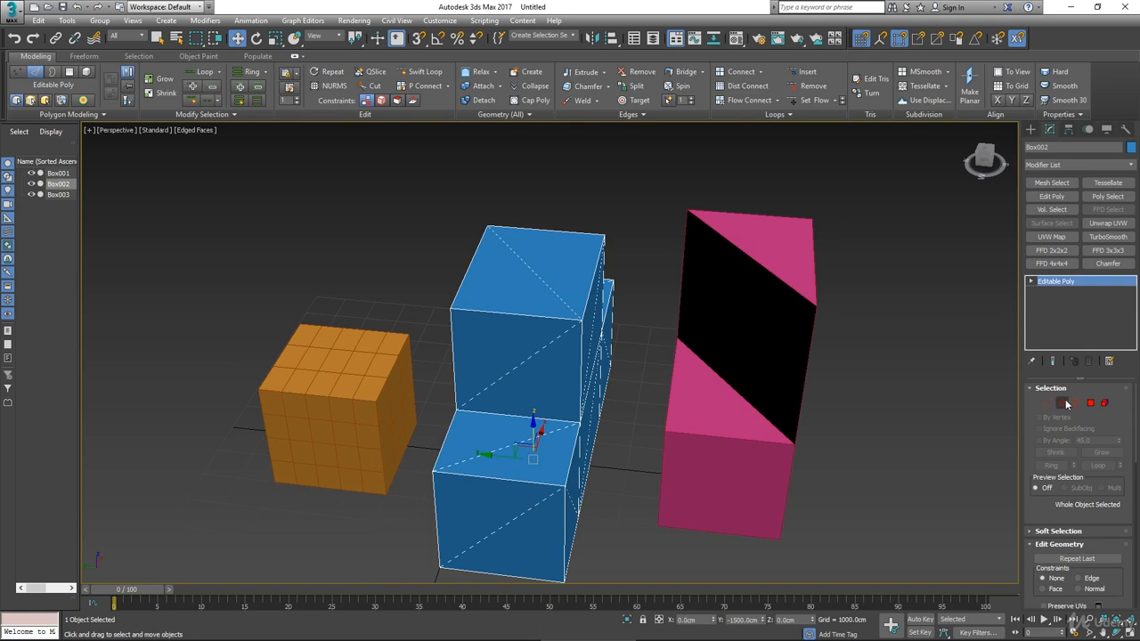
Convert the blue box to an Editable Mesh and inspect its dashed diagonals from several sides
right_click(543, 285)
mouse_move(585, 406)
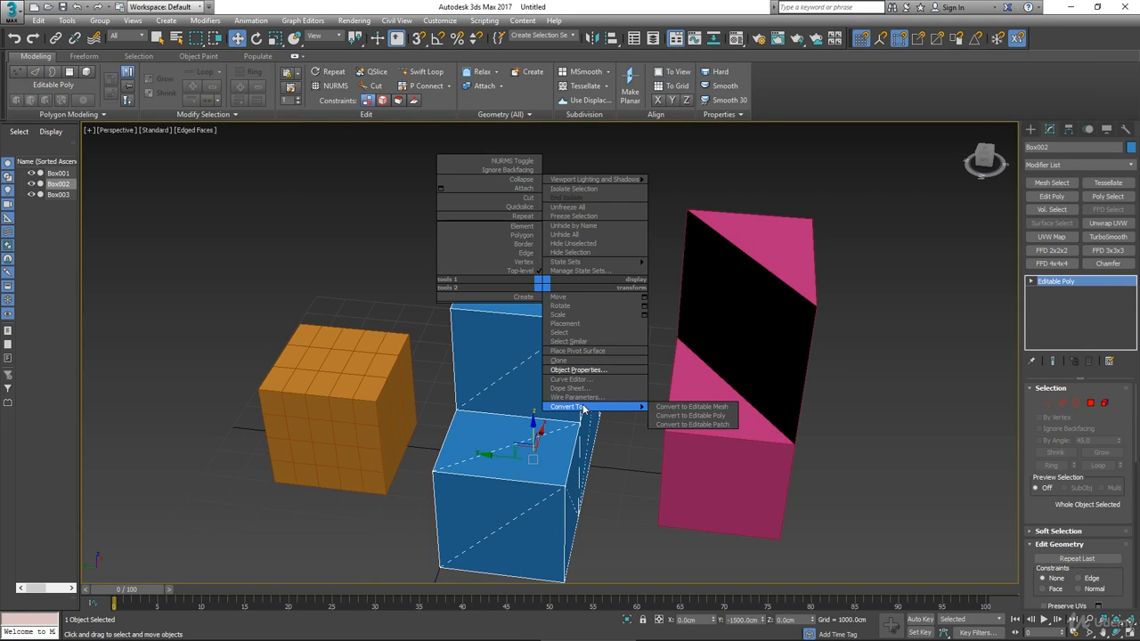
left_click(678, 410)
middle_click_drag(569, 379, 554, 344, "alt")
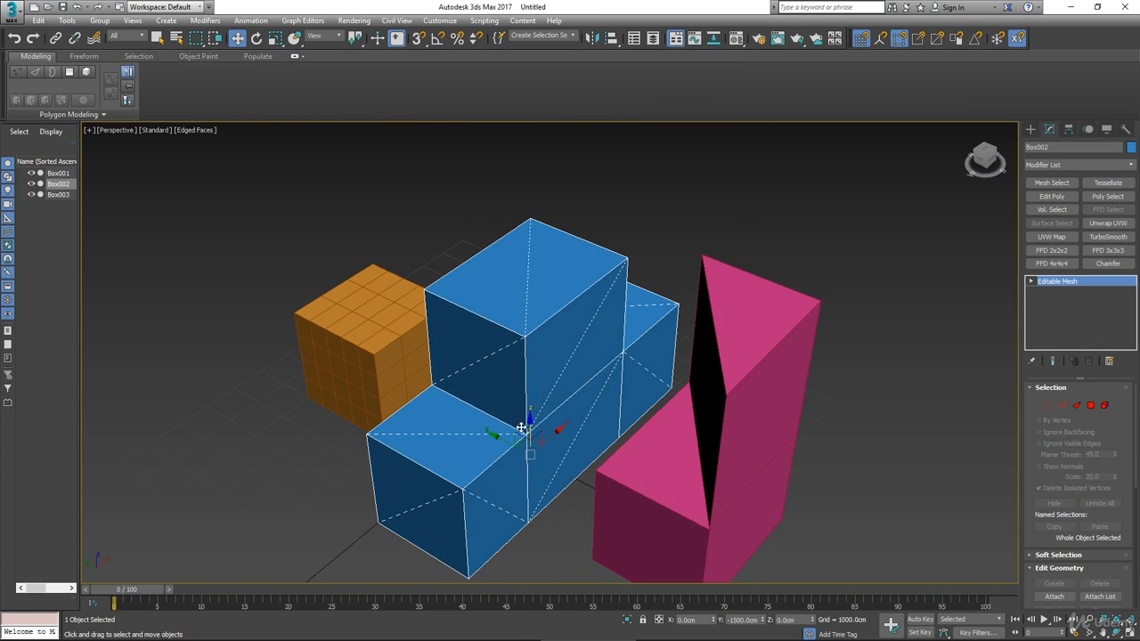
middle_click_drag(539, 303, 738, 377, "alt")
middle_click_drag(582, 380, 588, 358)
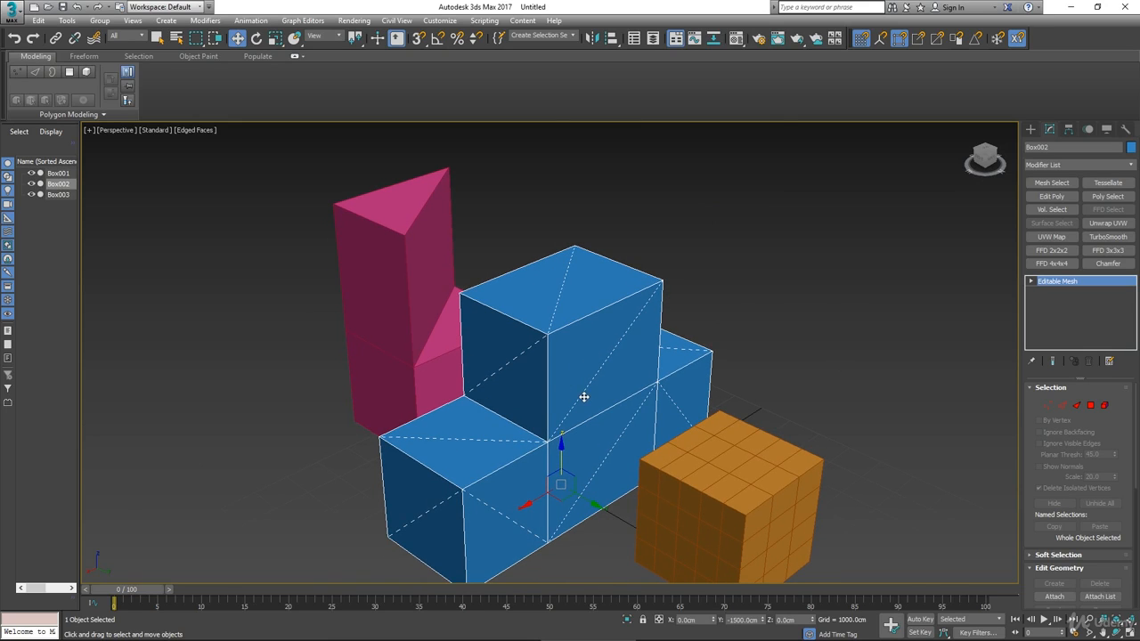
middle_click_drag(598, 377, 626, 330)
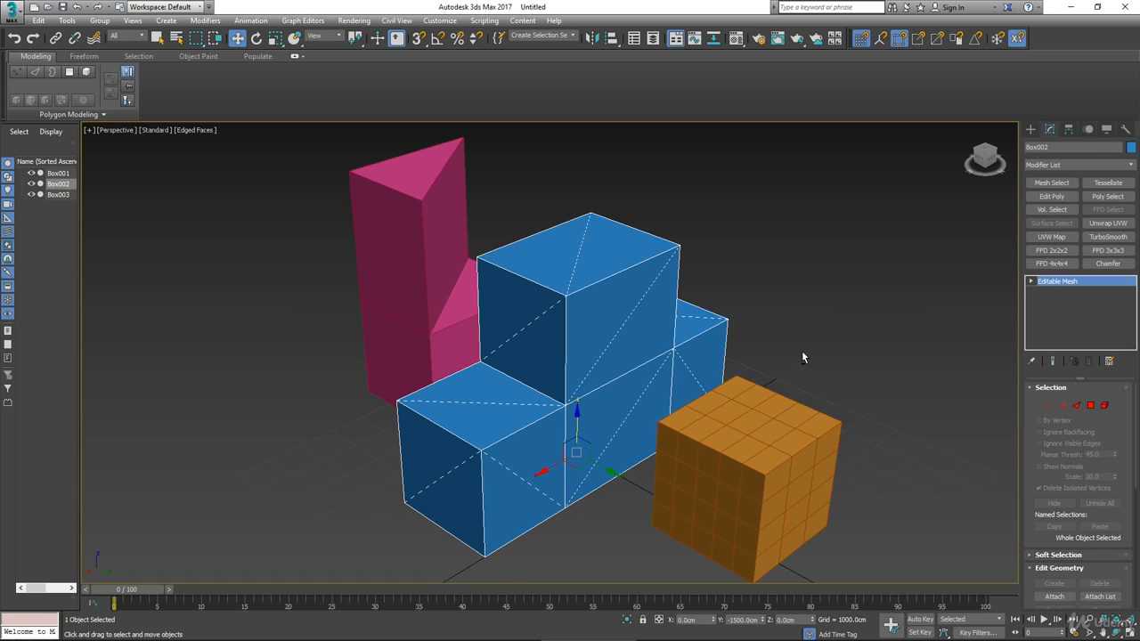
middle_click_drag(802, 357, 813, 357, "alt")
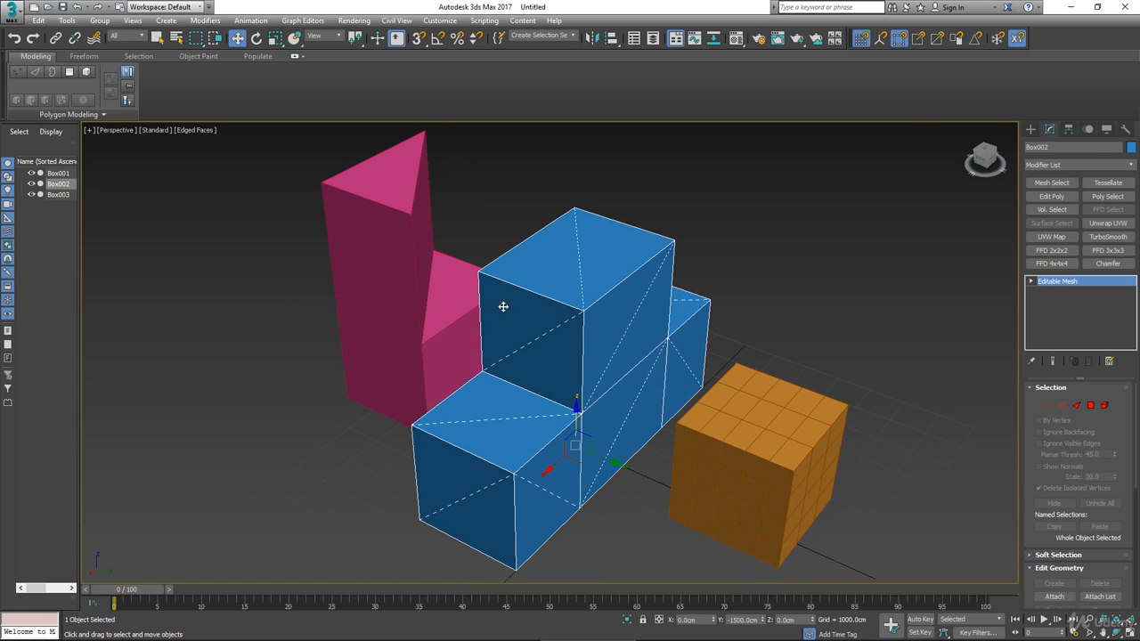
Select the dashed diagonal edges on the blue mesh's upper block, on its top face and front face, at edge level
left_click(1061, 407)
left_click(577, 266)
middle_click_drag(625, 372, 600, 404, "alt")
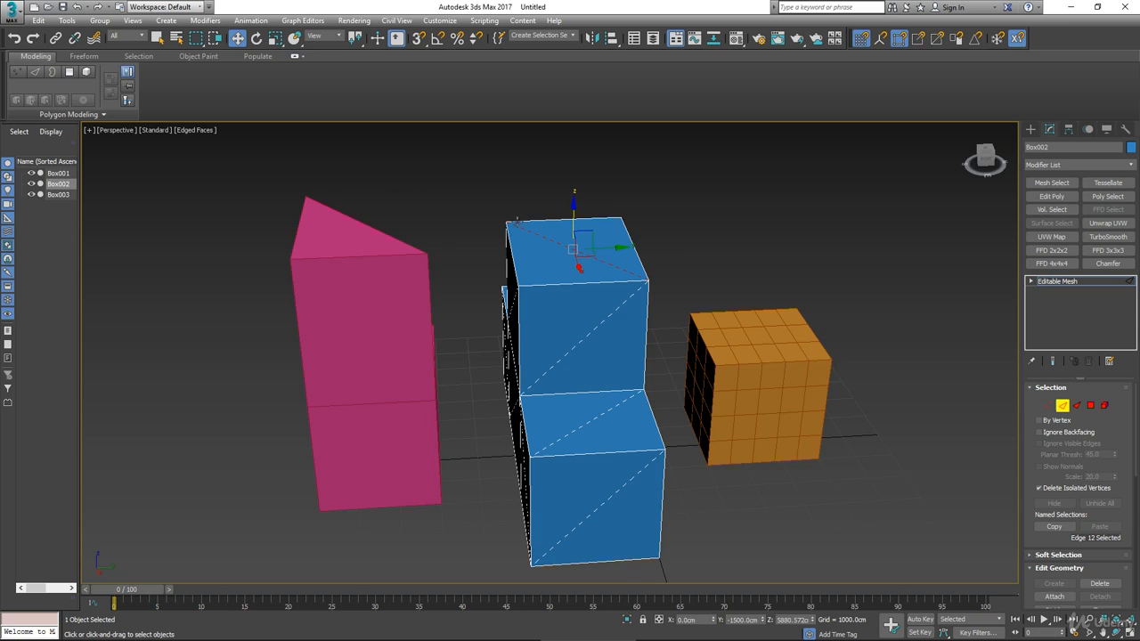
left_click(613, 311)
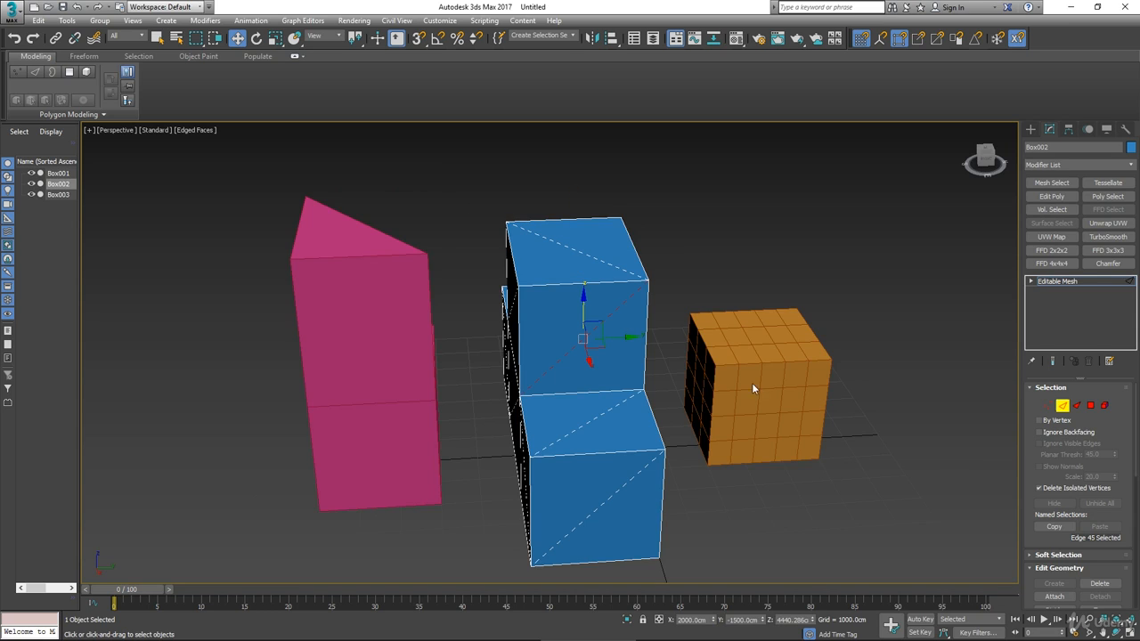
Turn Edges Only back on in the blue mesh box's object properties
right_click(519, 382)
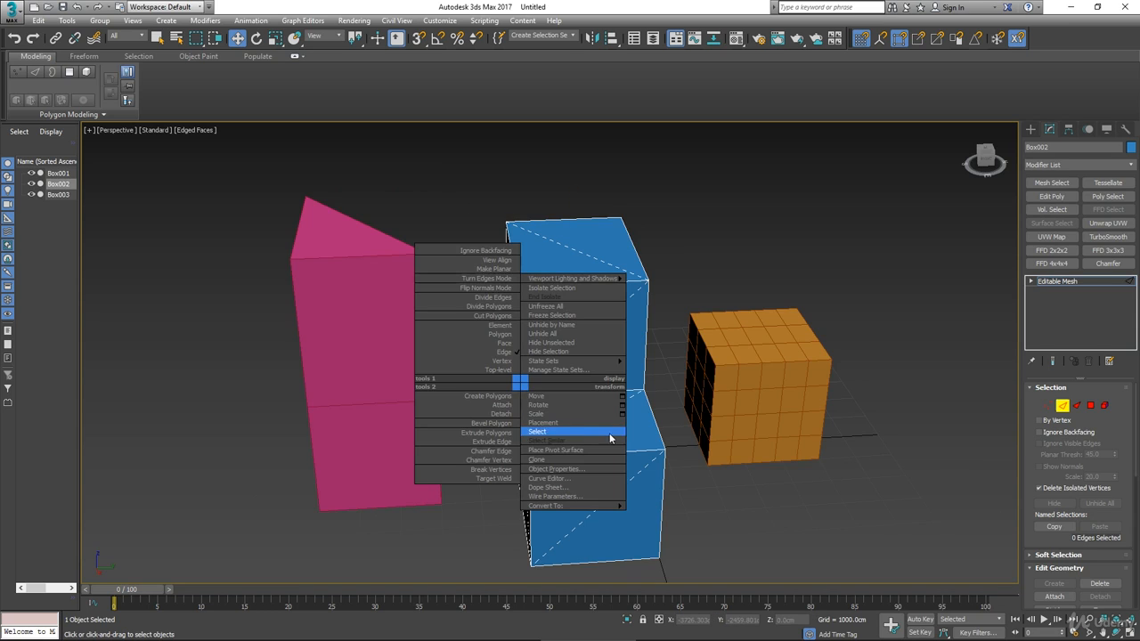
left_click(585, 259)
right_click(584, 258)
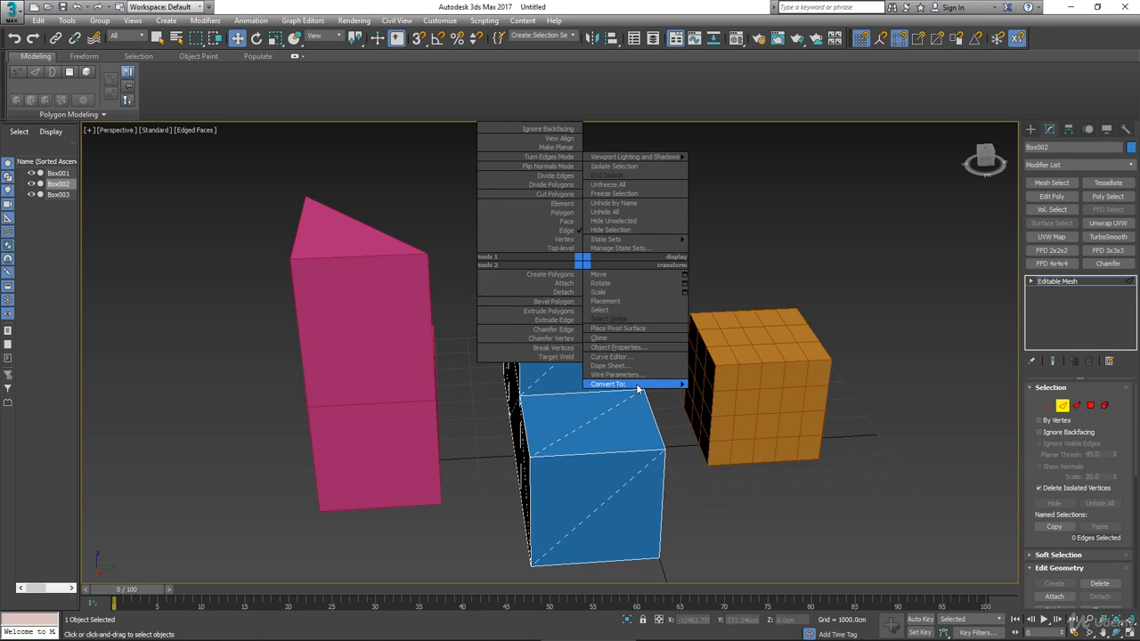
left_click(642, 343)
left_click(487, 368)
left_click(611, 493)
Select the hidden diagonal edge on the long side of the blue mesh's upper block and examine it from around
middle_click_drag(726, 474, 847, 482, "alt")
middle_click_drag(651, 448, 805, 467, "alt")
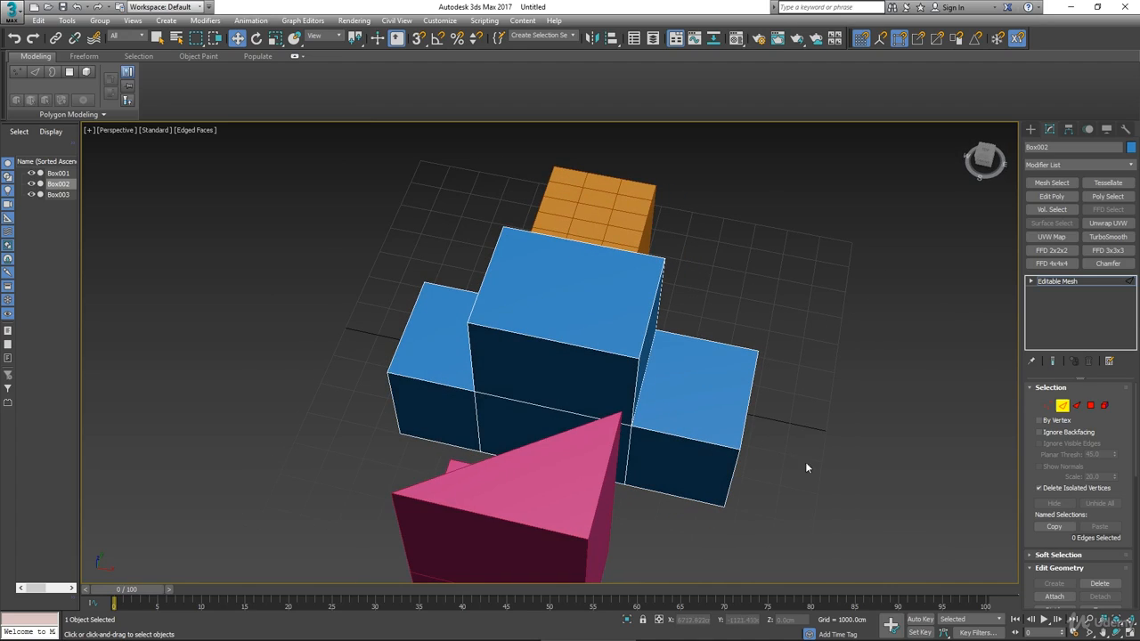
left_click(615, 309)
middle_click_drag(614, 358, 660, 332, "alt")
middle_click_drag(551, 342, 678, 284, "alt")
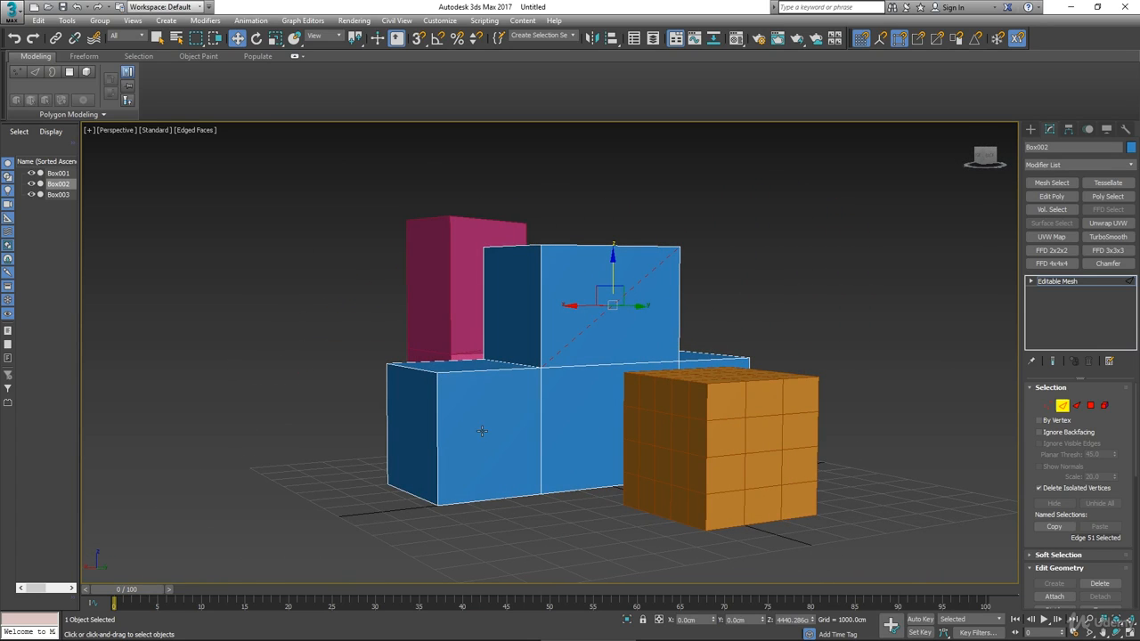
Pull the hidden diagonal edges of the blue mesh's lower end block outward, the side face's along Y and the end face's along X
left_click(506, 464)
middle_click_drag(505, 463, 539, 480, "alt")
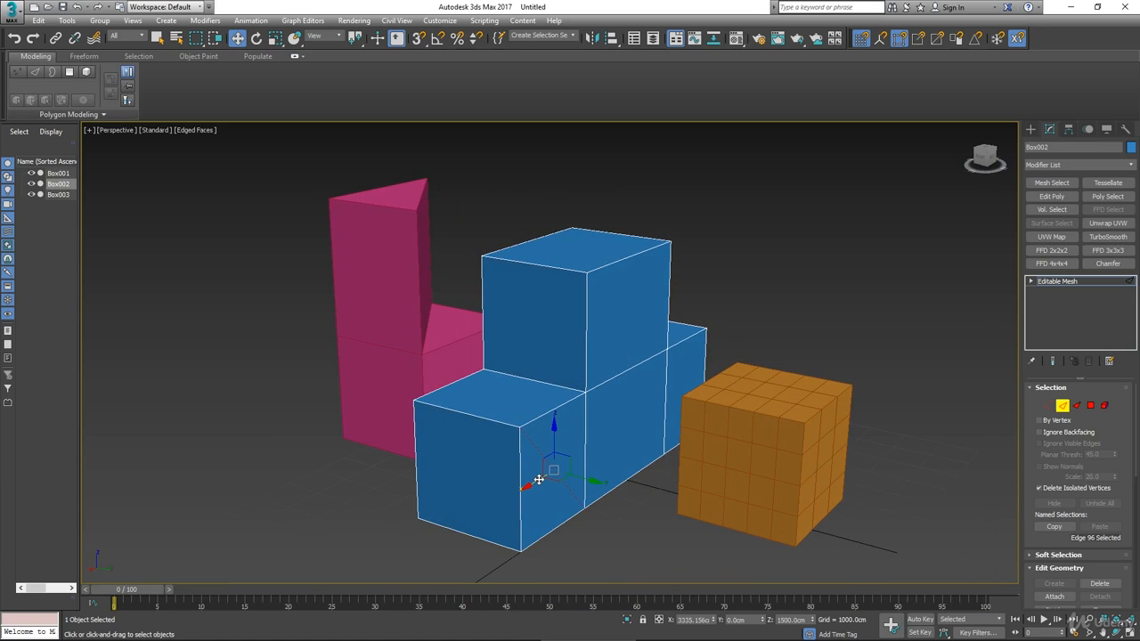
left_click_drag(593, 484, 635, 503)
left_click(483, 481)
left_click_drag(458, 496, 410, 535)
middle_click_drag(438, 508, 379, 432, "alt")
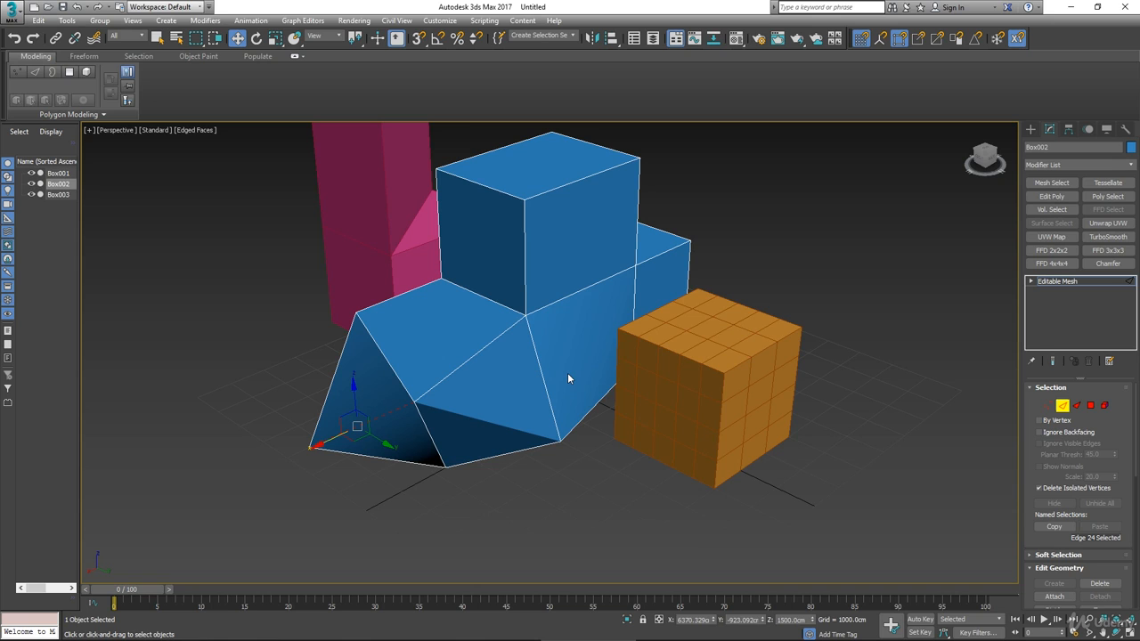
middle_click_drag(567, 378, 566, 296, "alt")
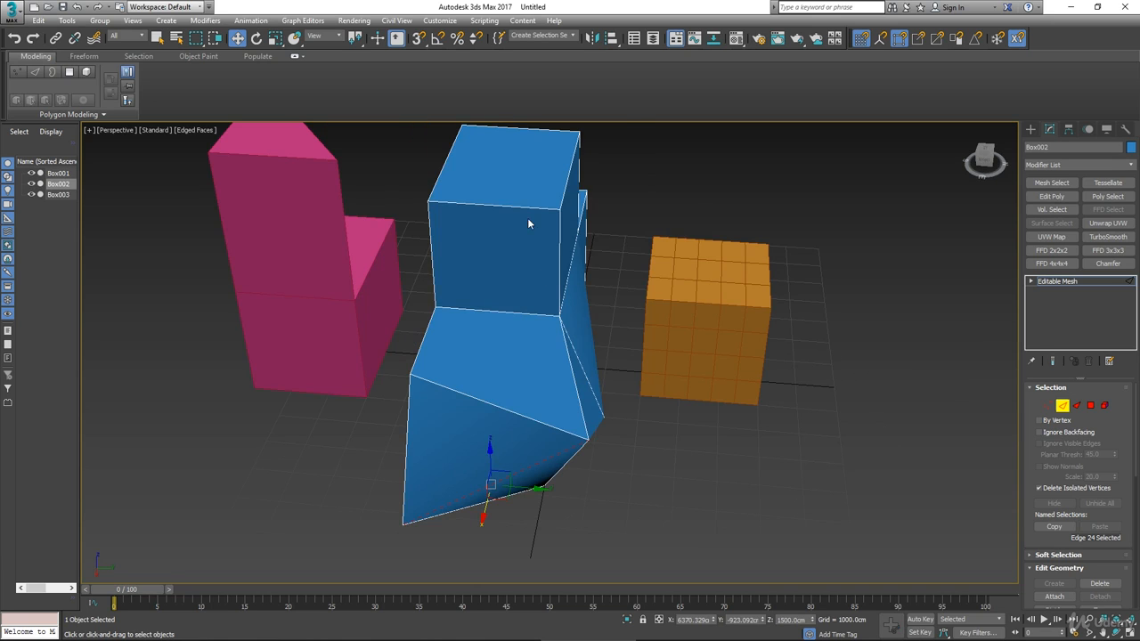
Convert the deformed blue mesh box to an Editable Poly
right_click(527, 217)
mouse_move(570, 338)
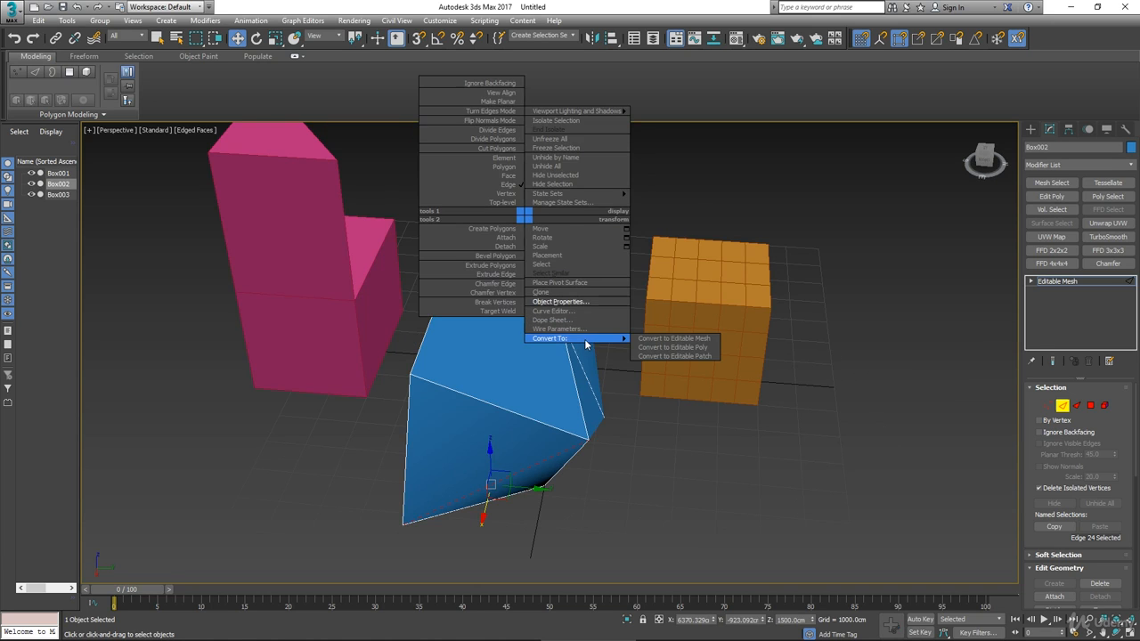
left_click(657, 342)
middle_click_drag(671, 445, 616, 429, "alt")
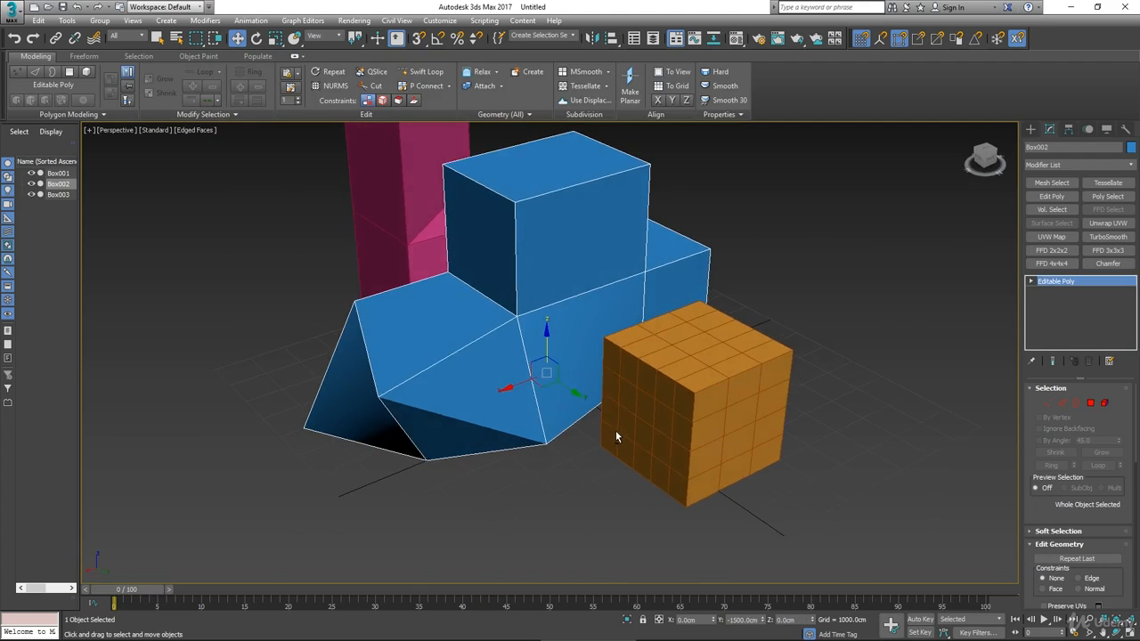
left_click(552, 499)
left_click(440, 414)
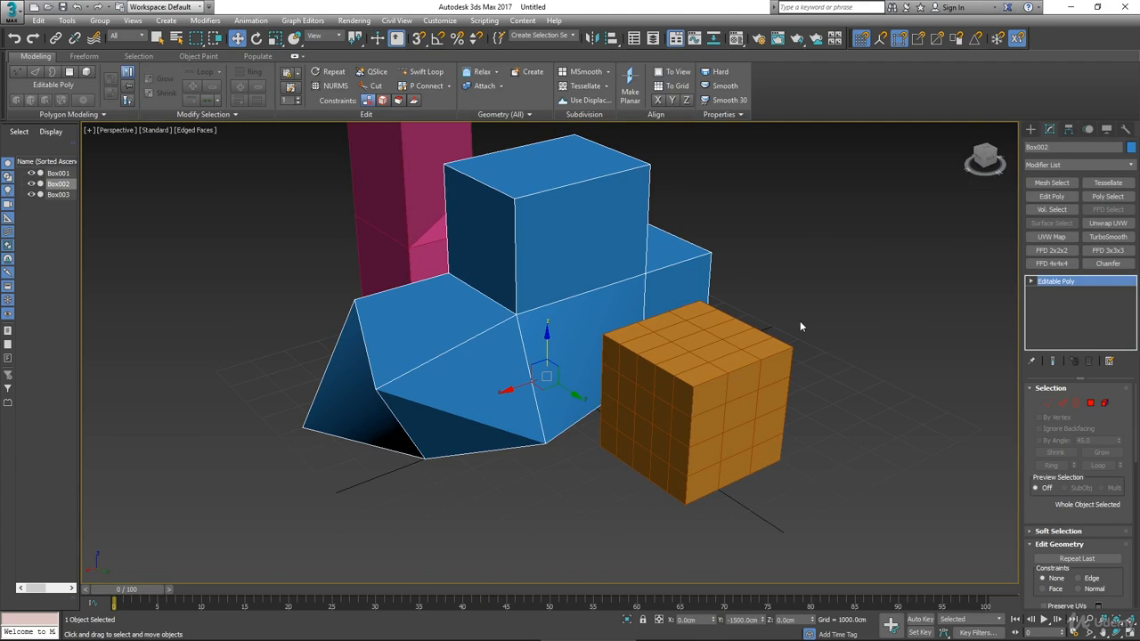
Check which edges of the deformed blue poly can be selected at edge level around the pulled-out end, and return to object level
left_click(1062, 403)
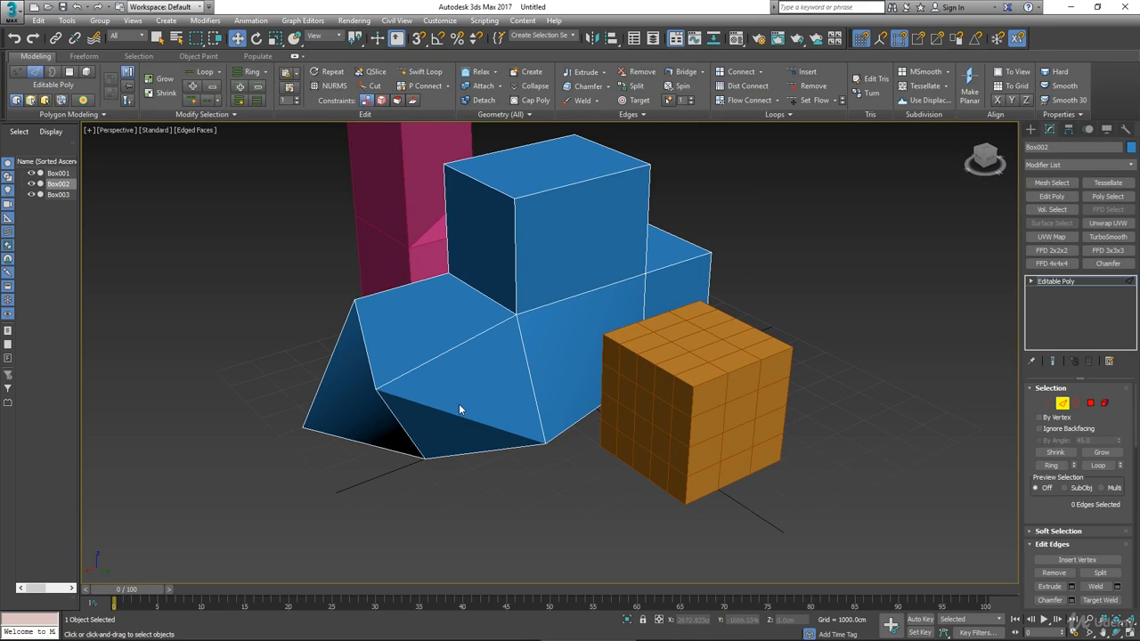
middle_click_drag(458, 412, 654, 427, "alt")
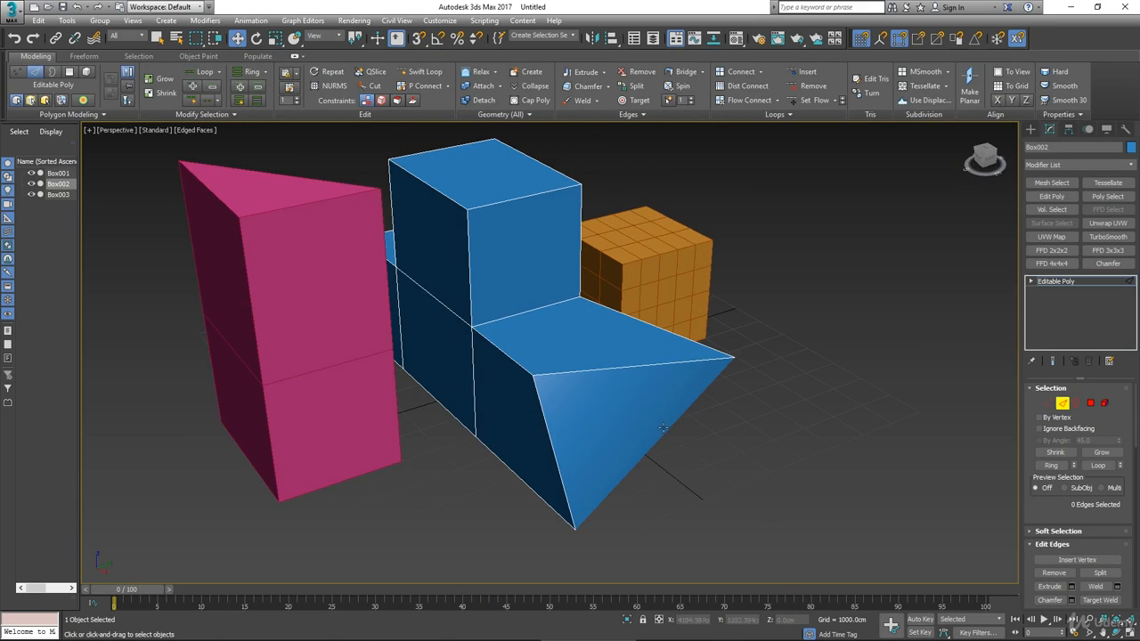
double_click(574, 372)
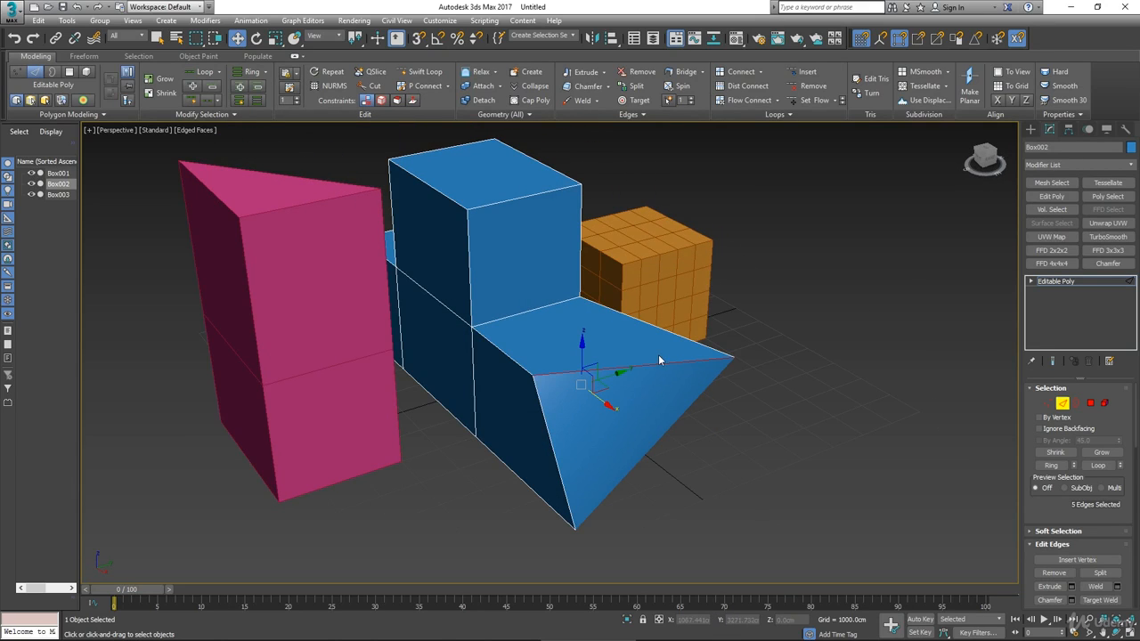
left_click(673, 333)
middle_click_drag(675, 335, 574, 338, "alt")
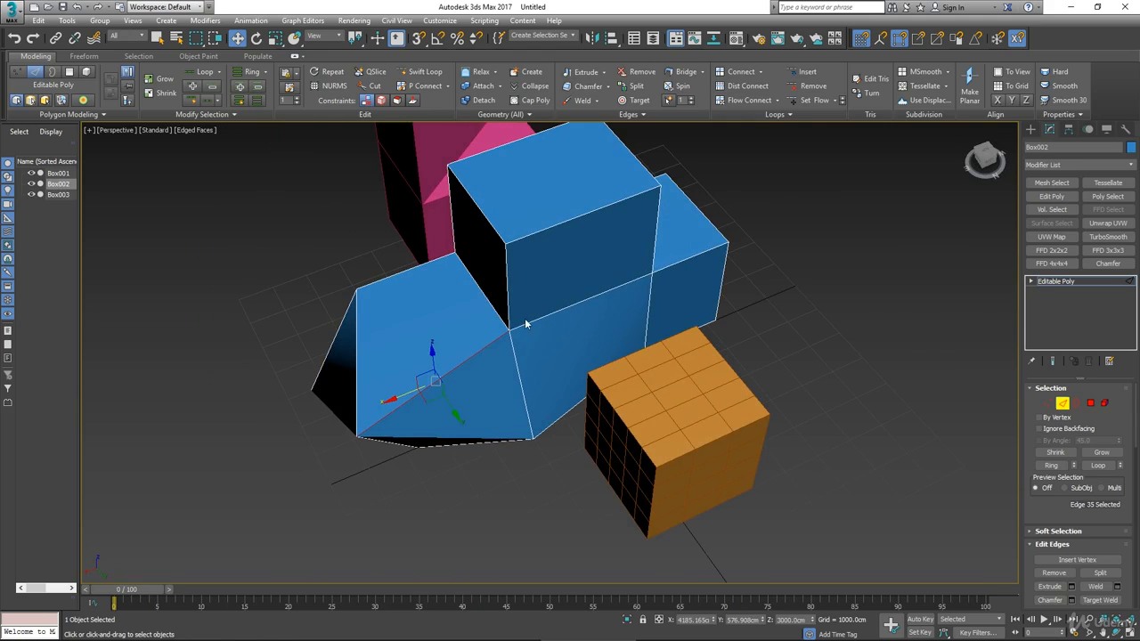
mouse_move(504, 314)
middle_mouse_down("alt")
mouse_move(513, 302)
mouse_move(516, 329)
middle_mouse_up("alt")
left_click(481, 302)
scroll(481, 356, "down", 5)
middle_click_drag(471, 392, 523, 398, "alt")
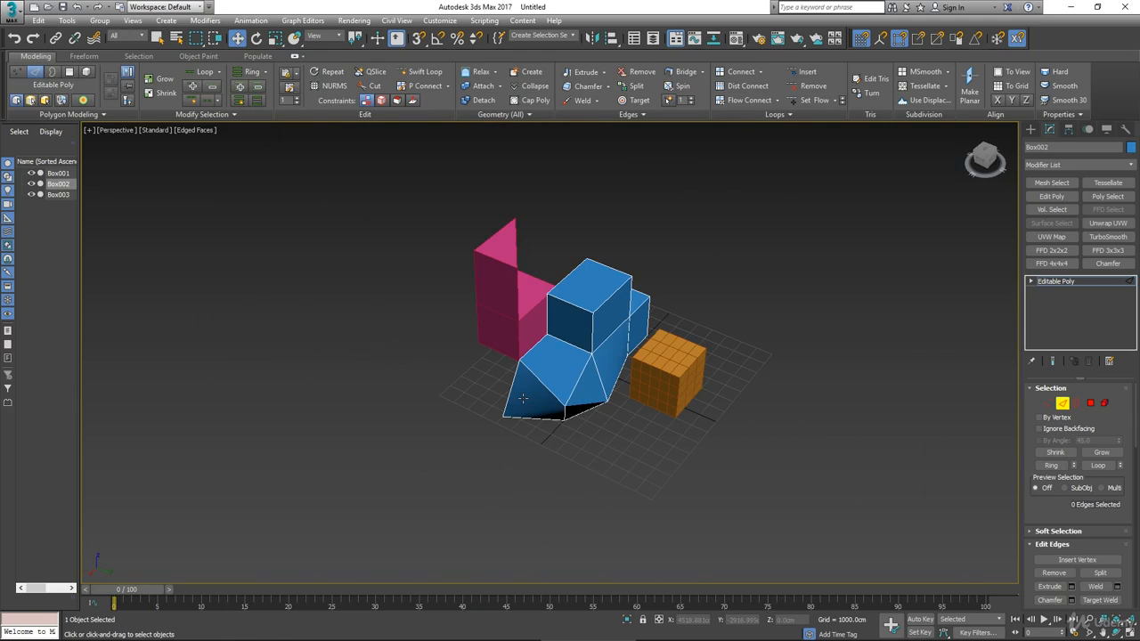
left_click(1062, 403)
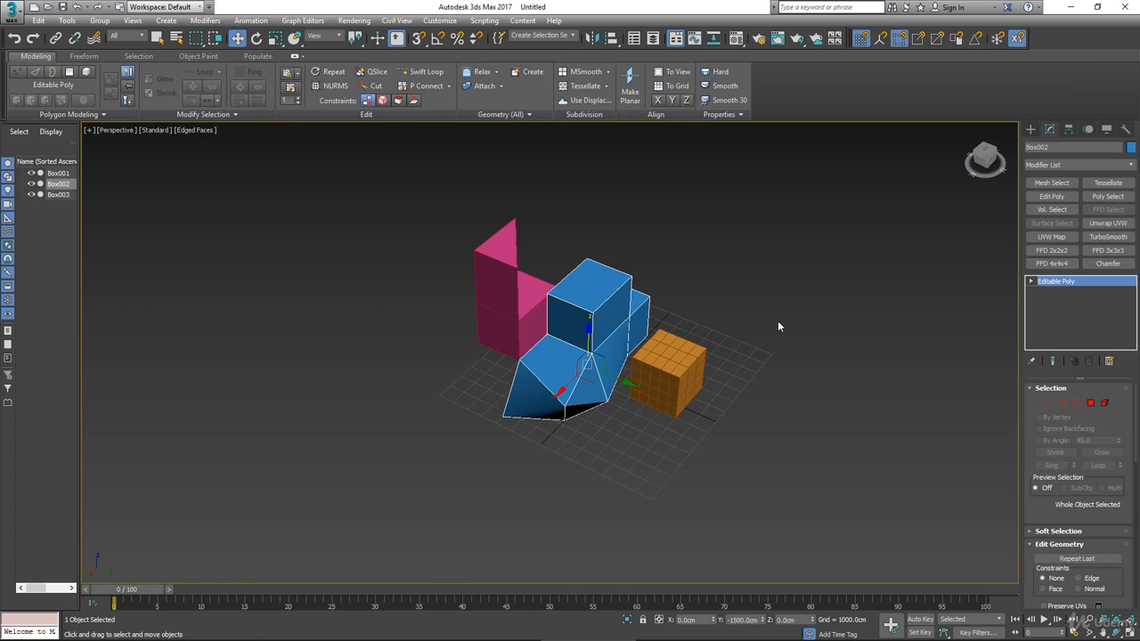
Select the orange box and review its parametric Box settings
left_click(670, 372)
middle_click_drag(661, 378, 678, 397, "alt")
scroll(679, 397, "up", 3)
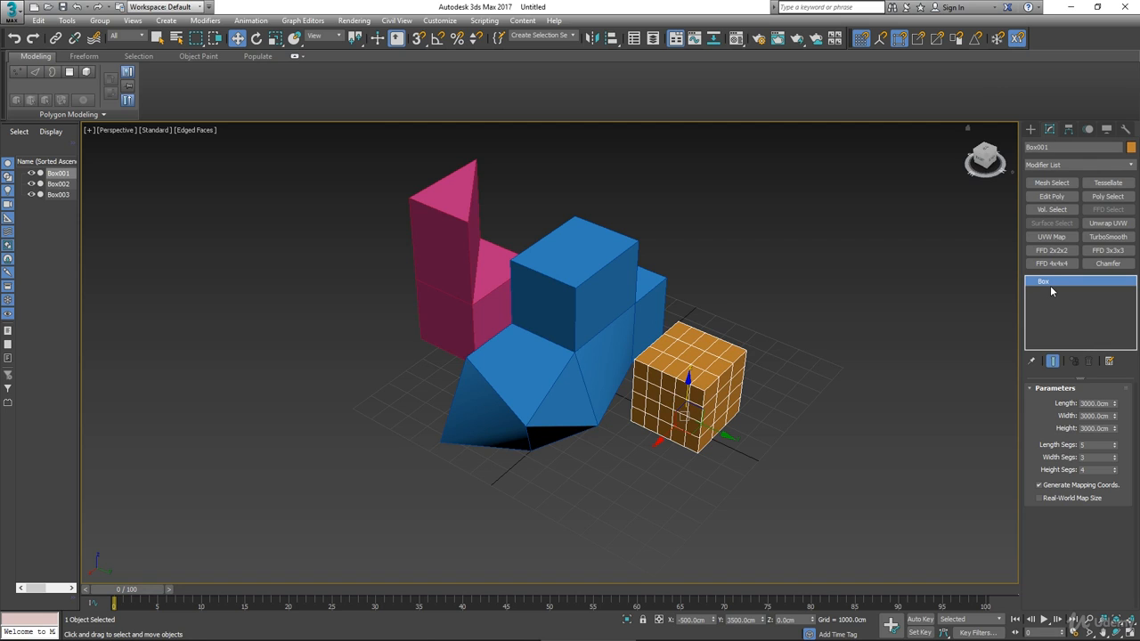
Select the blue box and the pink box in turn to compare their Editable Poly shapes
left_click(596, 293)
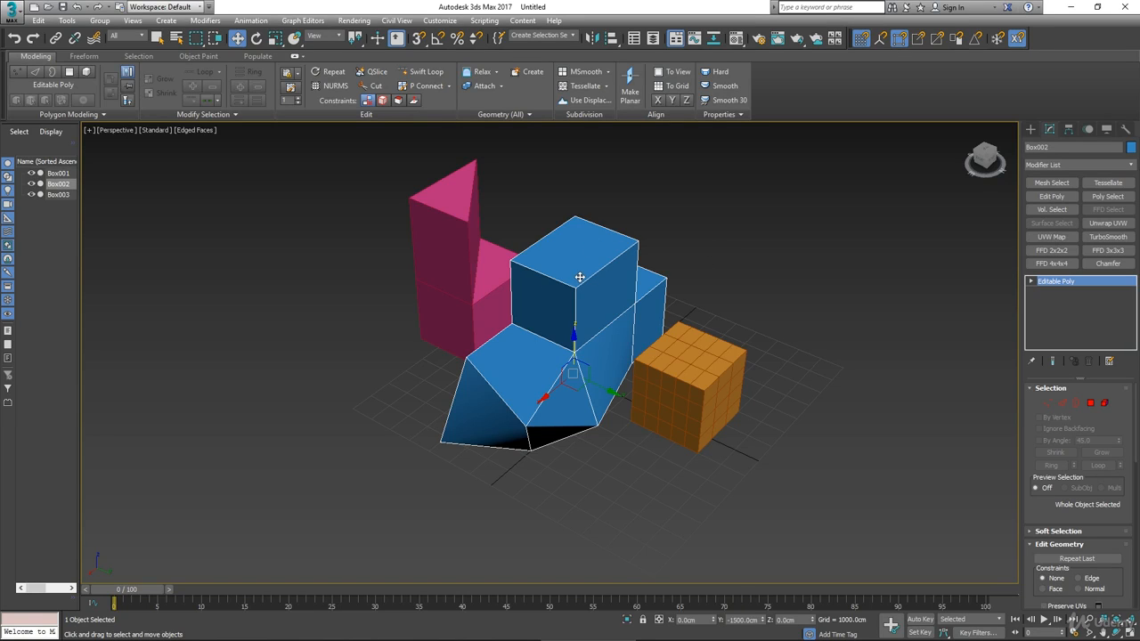
middle_click_drag(584, 347, 671, 468, "alt")
scroll(600, 414, "up", 2)
middle_click_drag(492, 294, 596, 311, "alt")
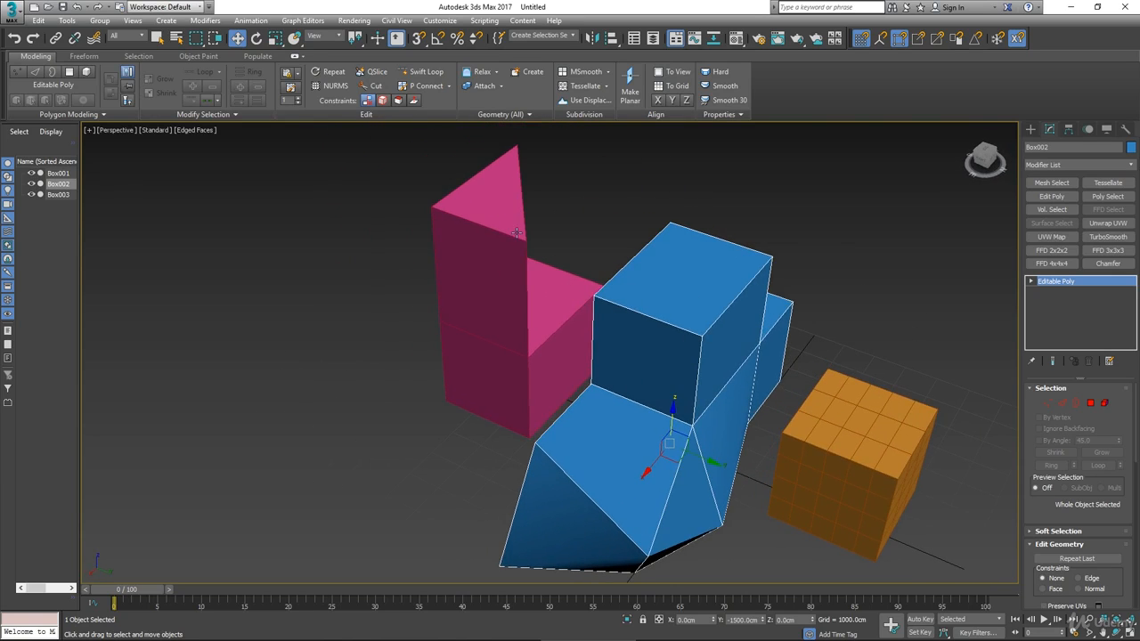
left_click(509, 227)
middle_click_drag(501, 294, 305, 287, "alt")
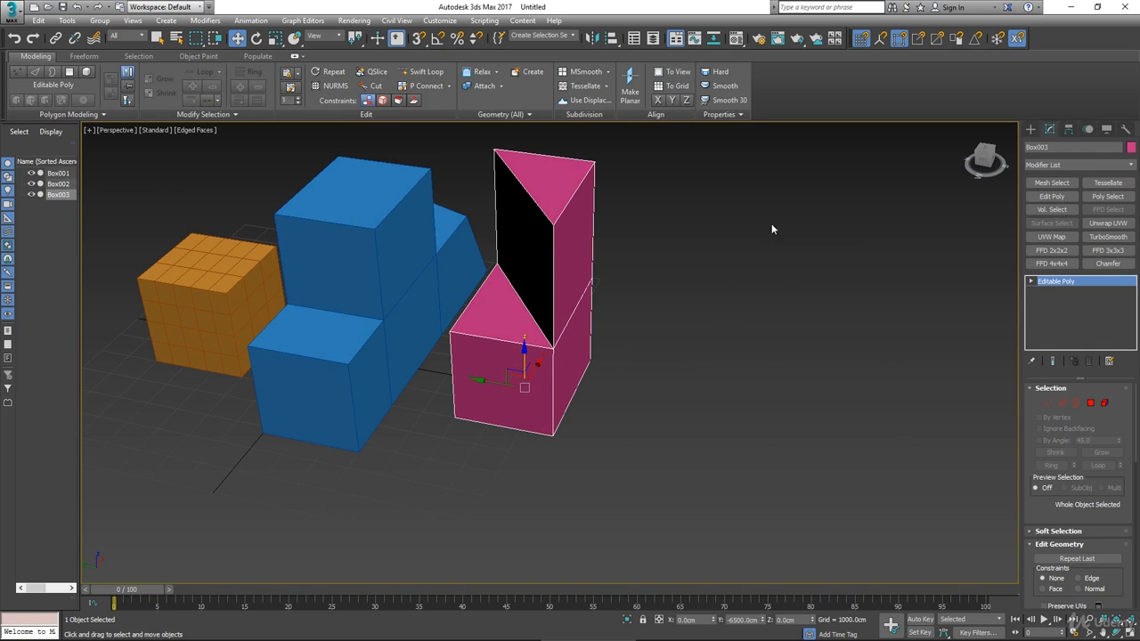
Convert the extruded pink box from Editable Poly to Editable Mesh
right_click(554, 177)
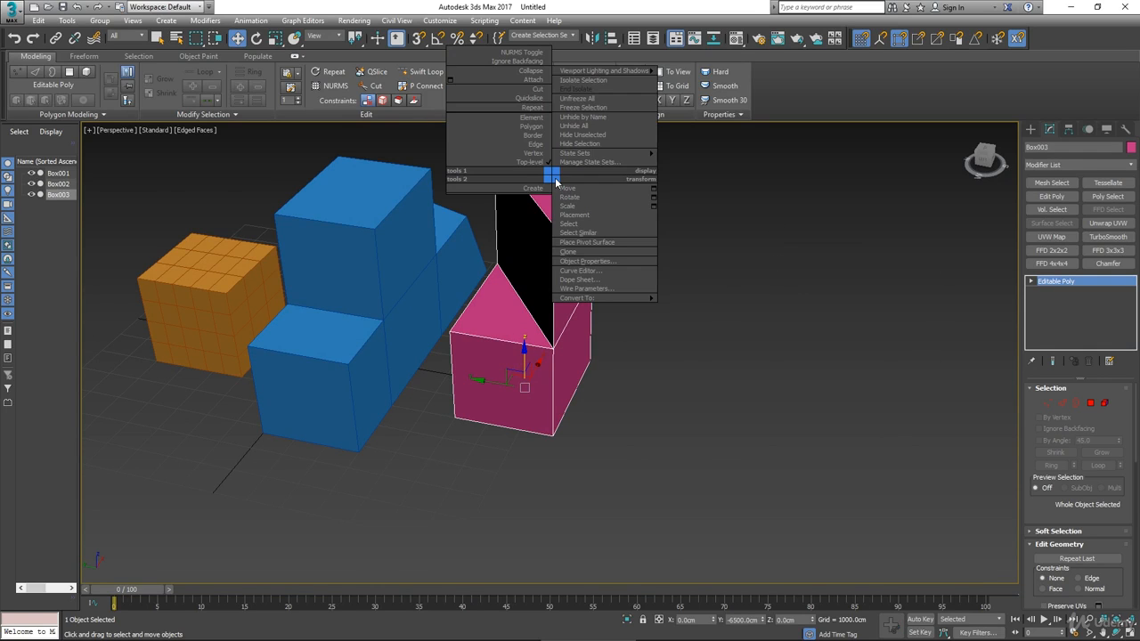
mouse_move(595, 299)
left_click(670, 306)
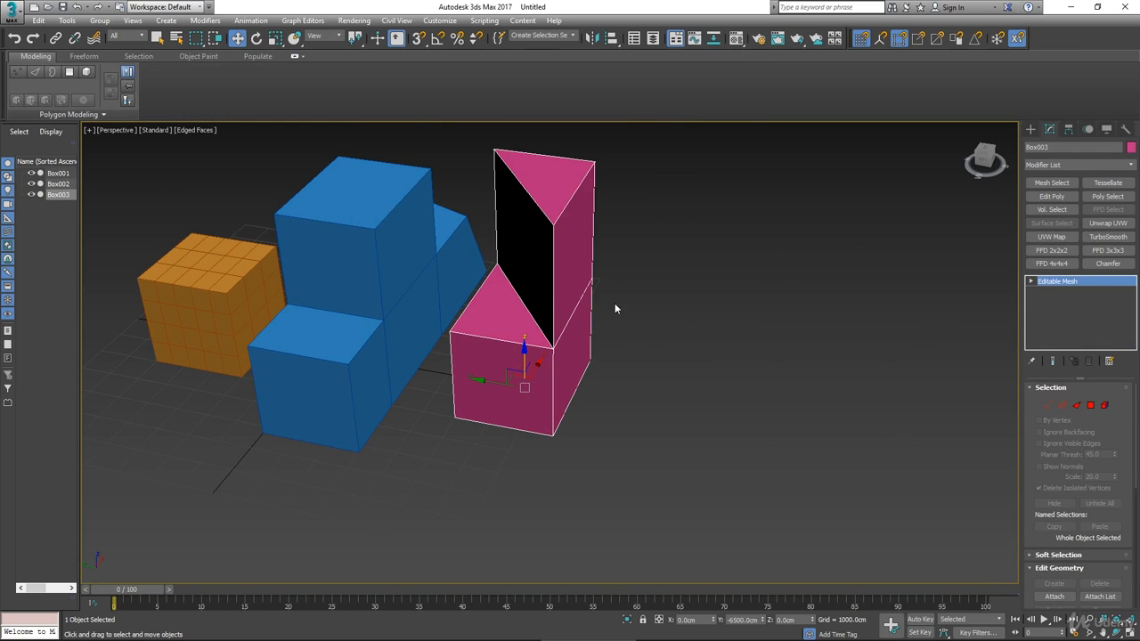
Check the raised triangular top of the pink mesh box at polygon level, and return to object level
left_click(1089, 406)
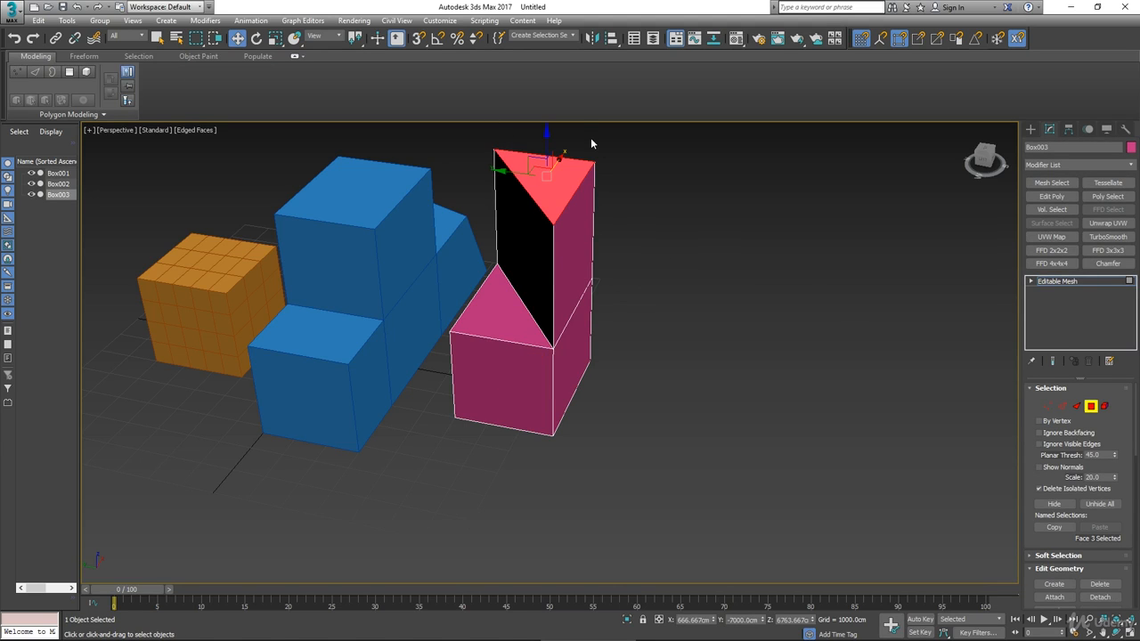
middle_click_drag(602, 272, 719, 241)
key("4")
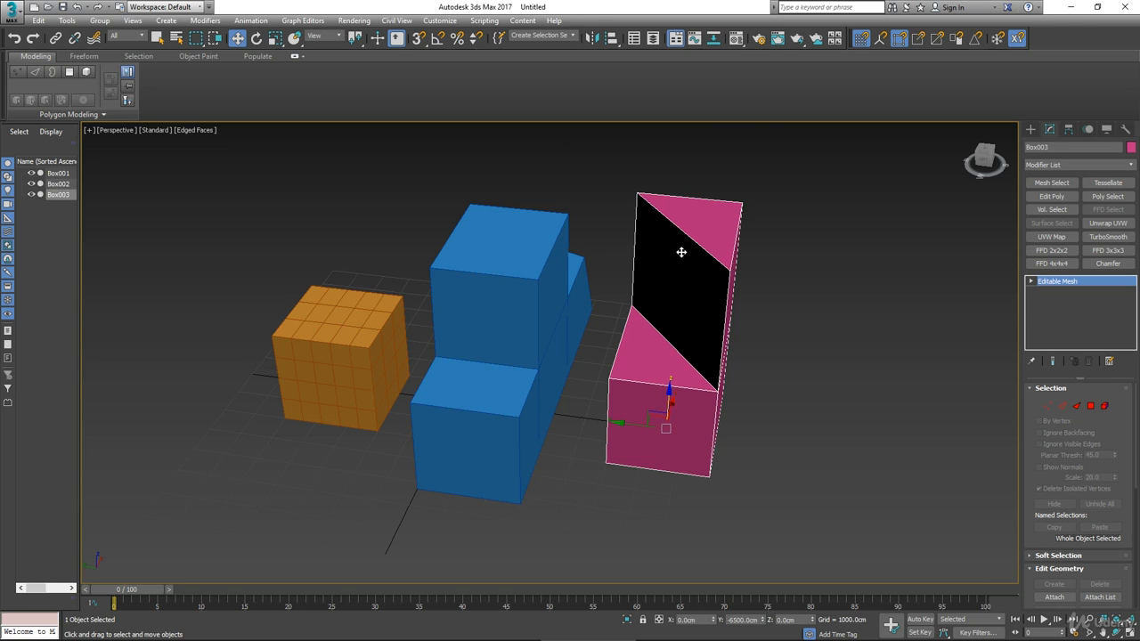
Select the orange box, select it together with the blue box to compare the shapes from both sides, and clear the selection
left_click(325, 361)
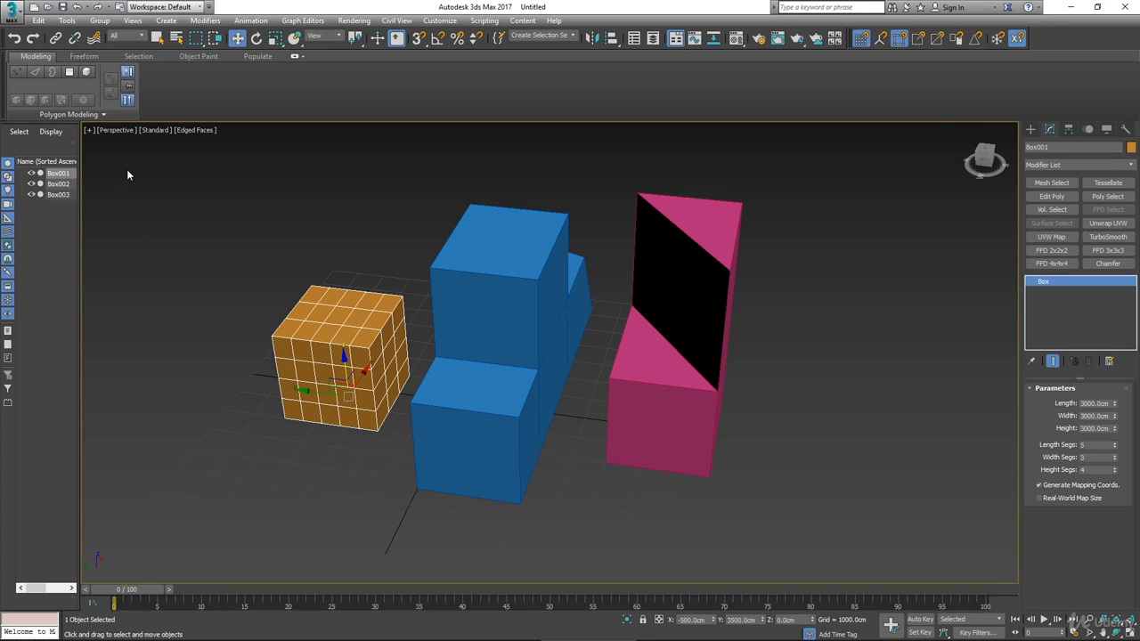
middle_click_drag(135, 196, 193, 252, "alt")
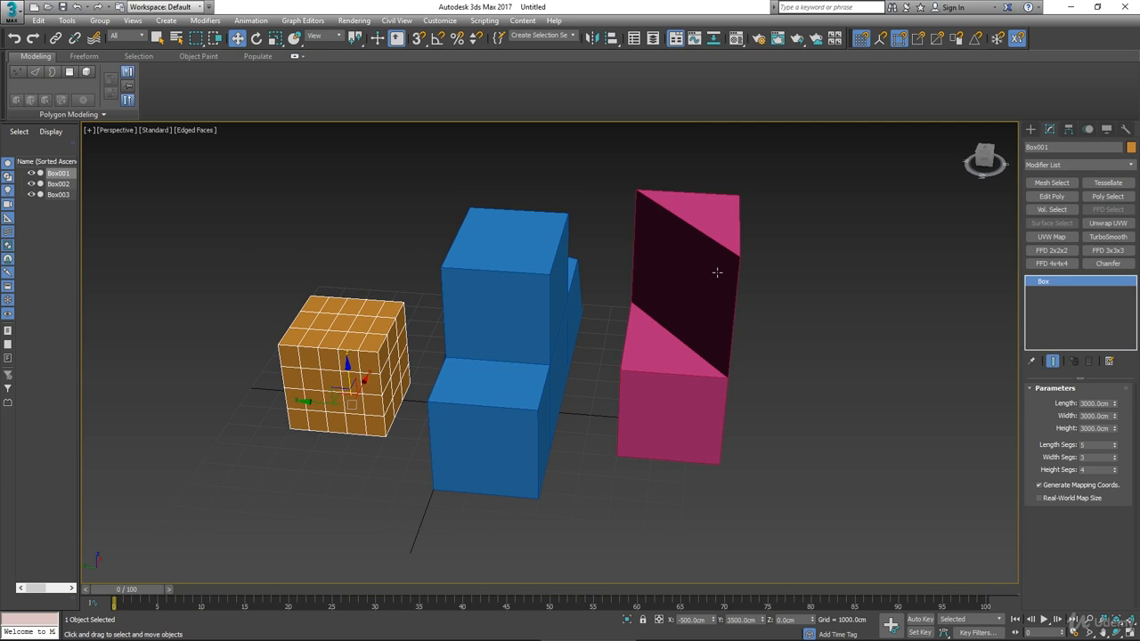
left_click_drag(286, 191, 579, 481)
middle_click_drag(580, 481, 571, 419, "alt")
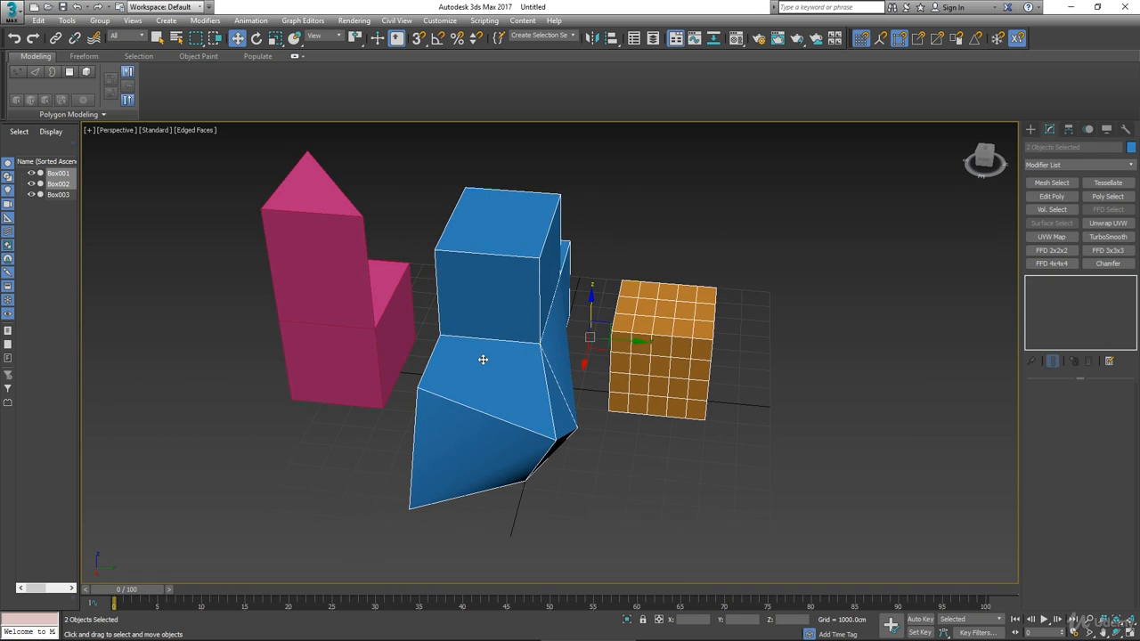
left_click(784, 397)
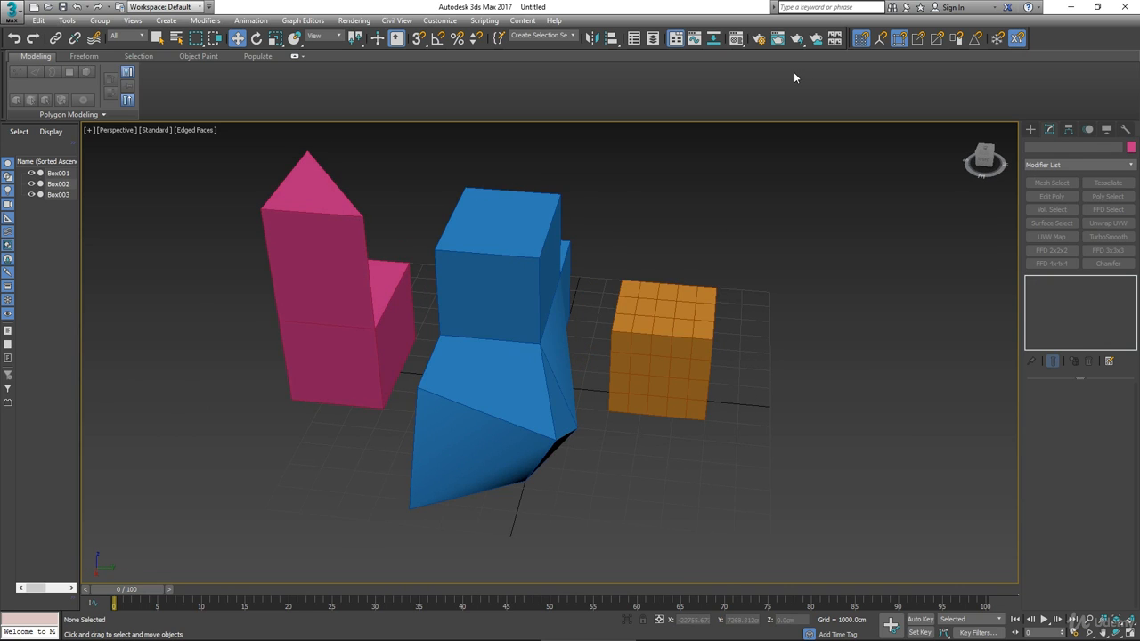